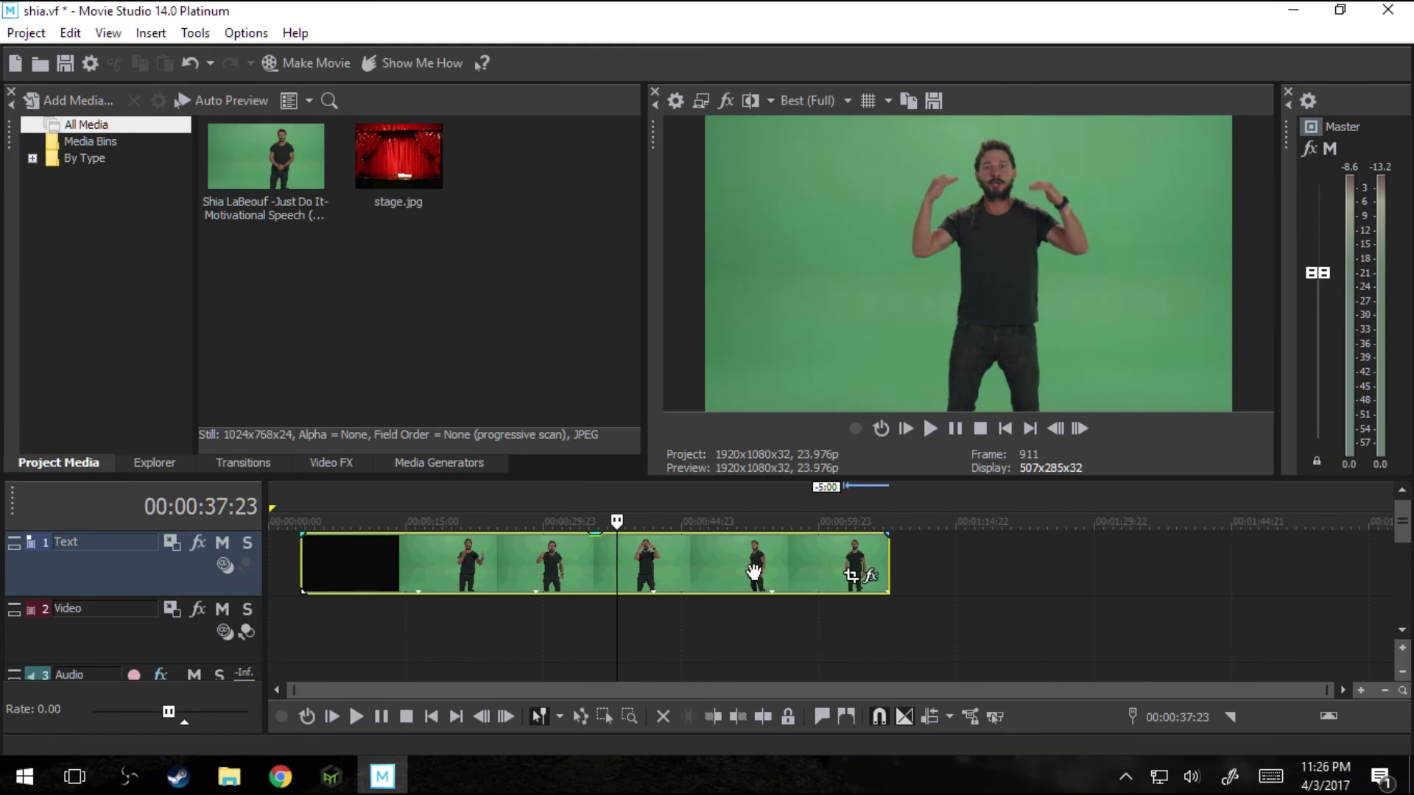
- Scrub through the green-screen clip and settle the preview on frame 00:00:42:20
{"action": "left_click", "coordinate": [473, 574]}
{"action": "left_click", "coordinate": [556, 567]}
{"action": "left_click", "coordinate": [618, 568]}
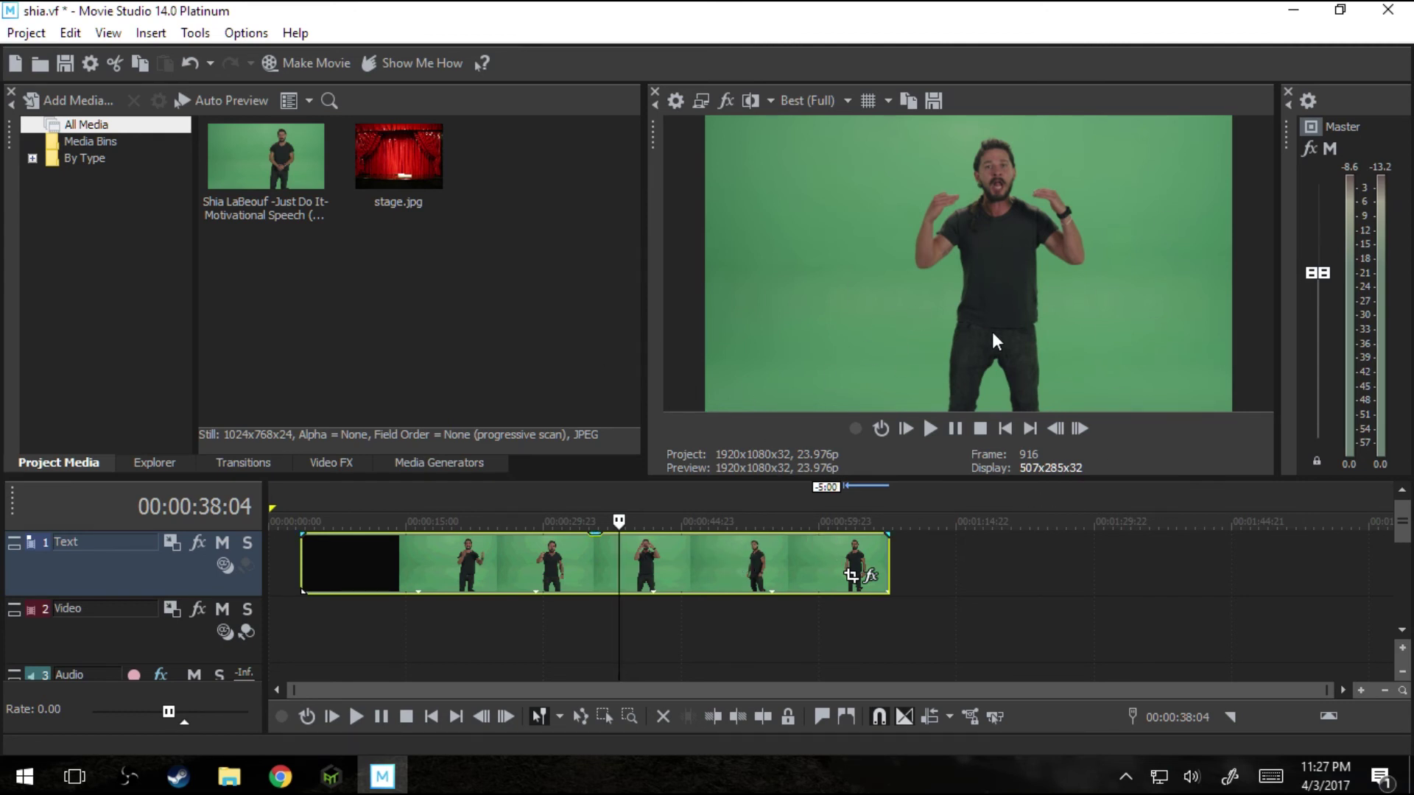
{"action": "left_click", "coordinate": [502, 565]}
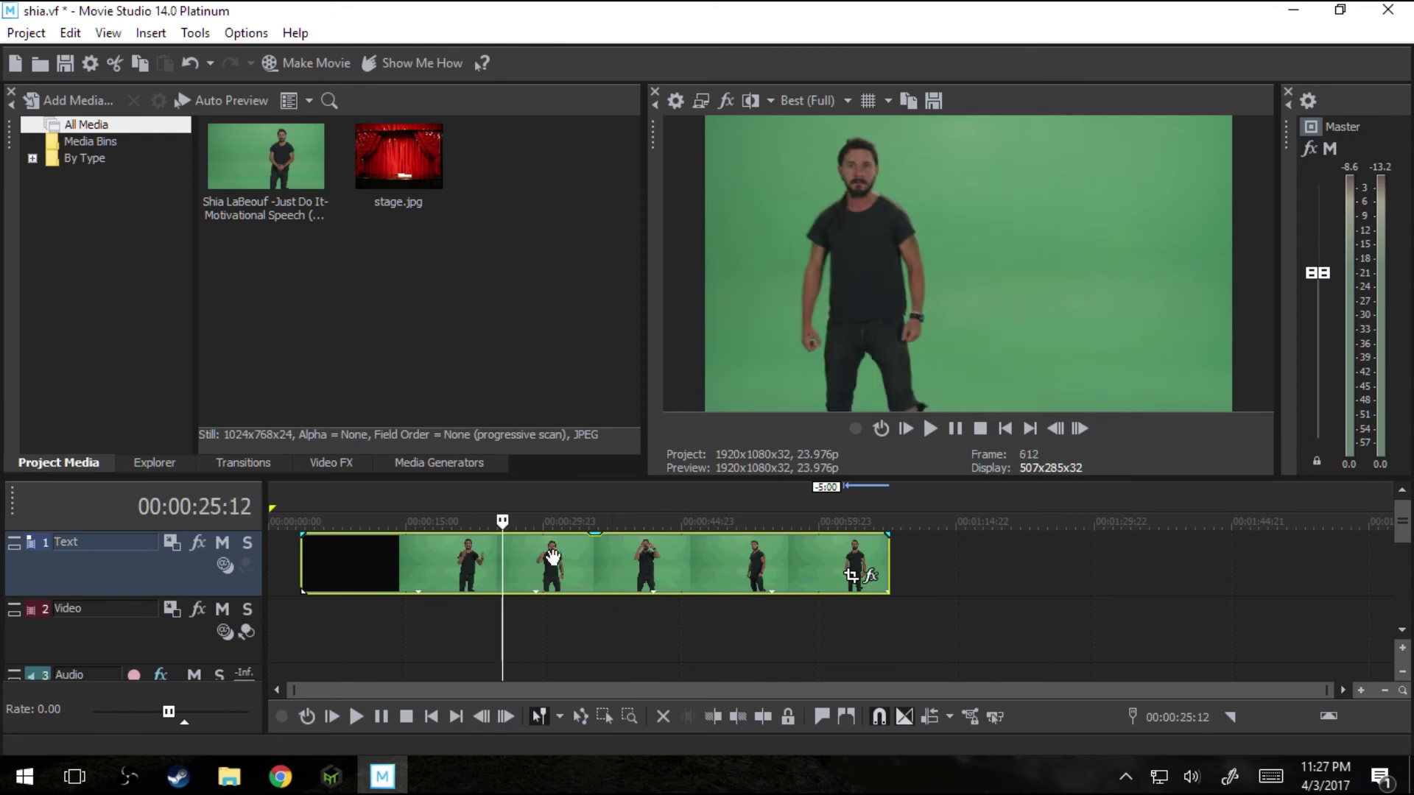
{"action": "left_click", "coordinate": [668, 556]}
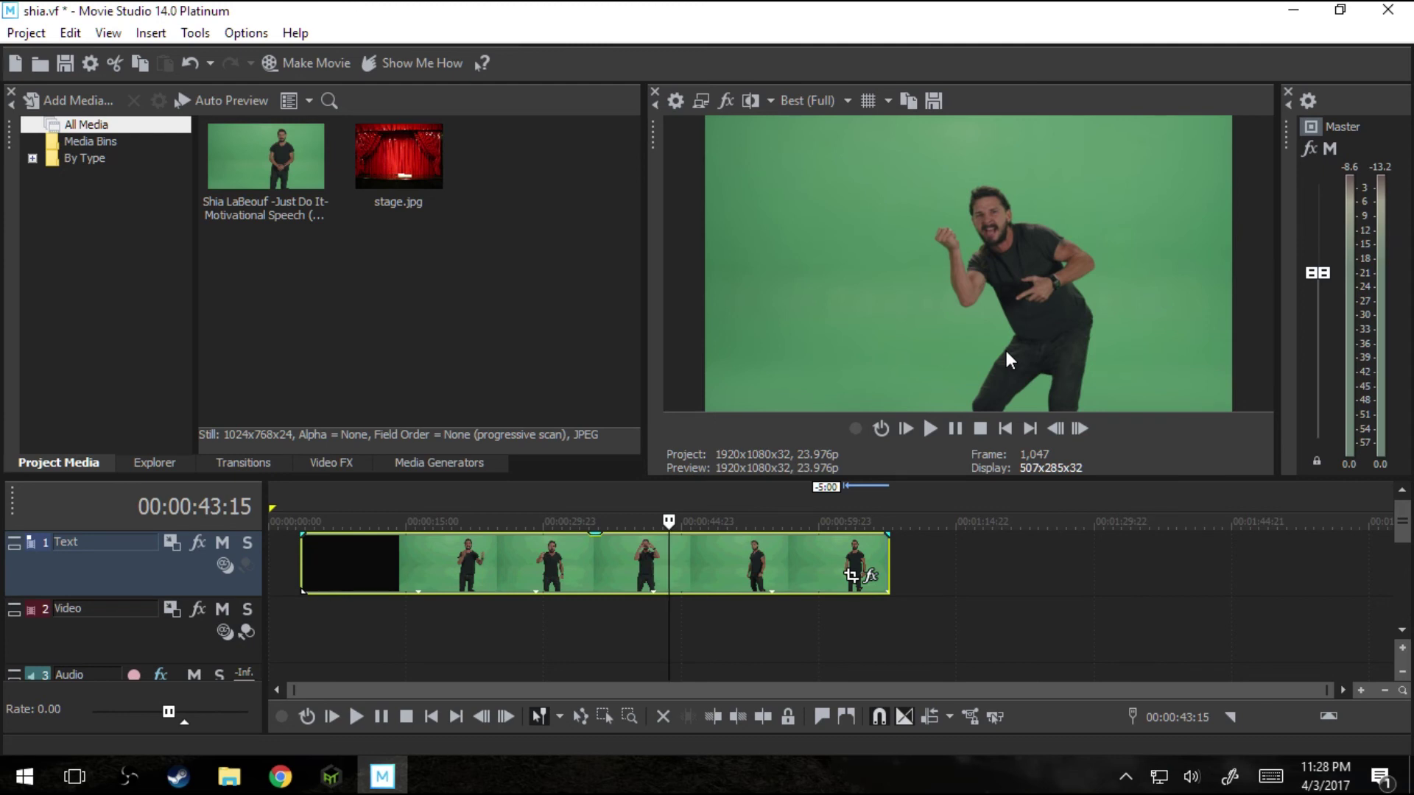
{"action": "left_click", "coordinate": [584, 578]}
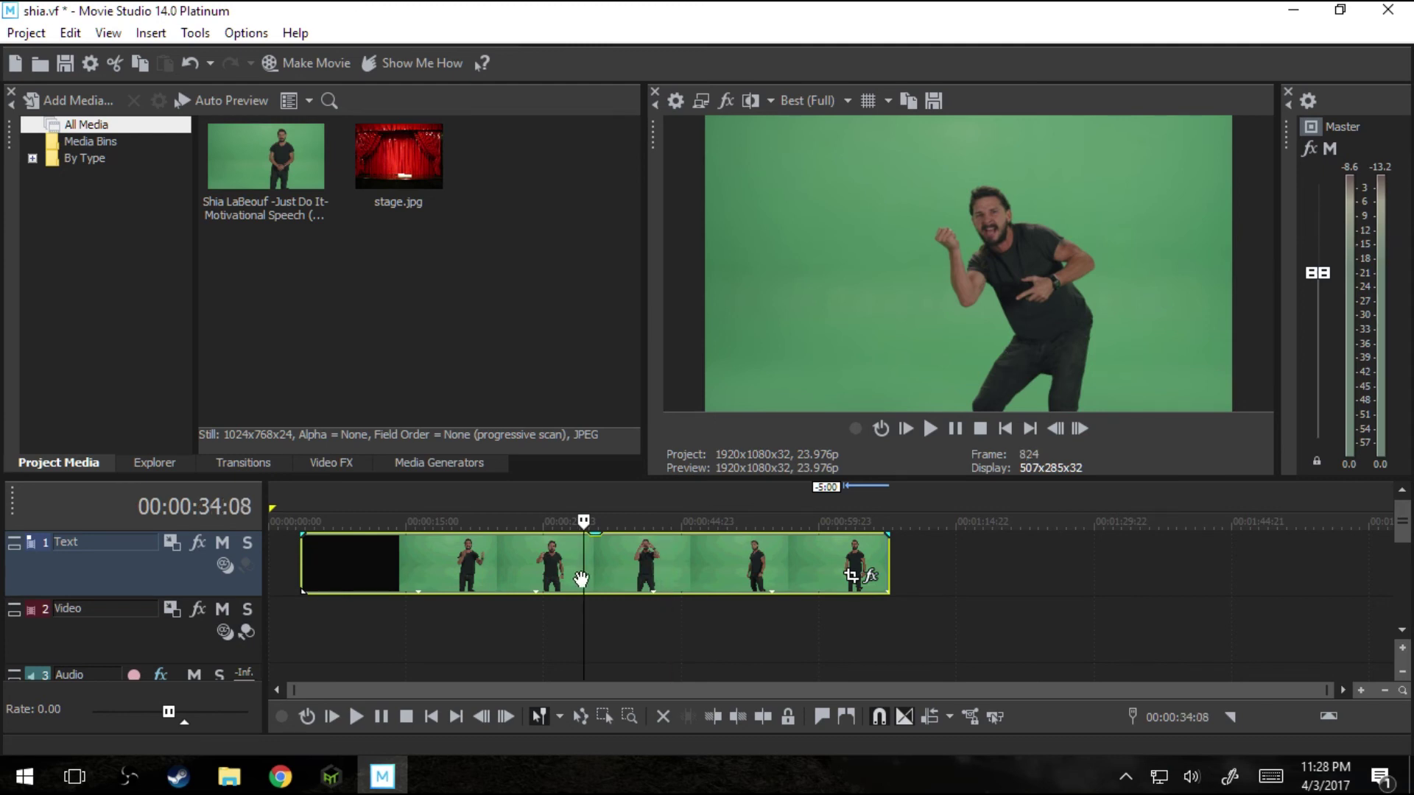
{"action": "left_click", "coordinate": [519, 568]}
{"action": "left_click", "coordinate": [687, 561]}
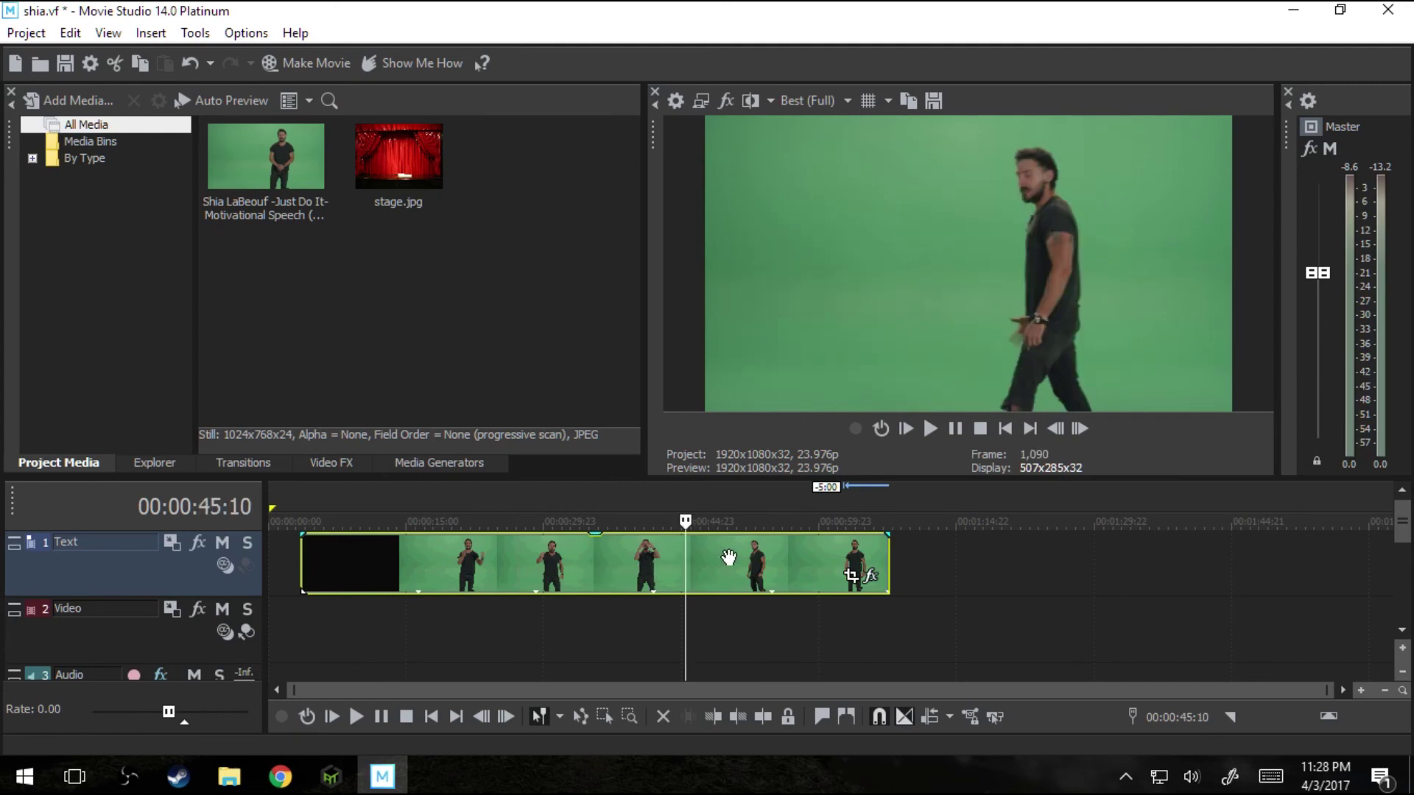
{"action": "left_click", "coordinate": [729, 559]}
{"action": "left_click", "coordinate": [661, 579]}
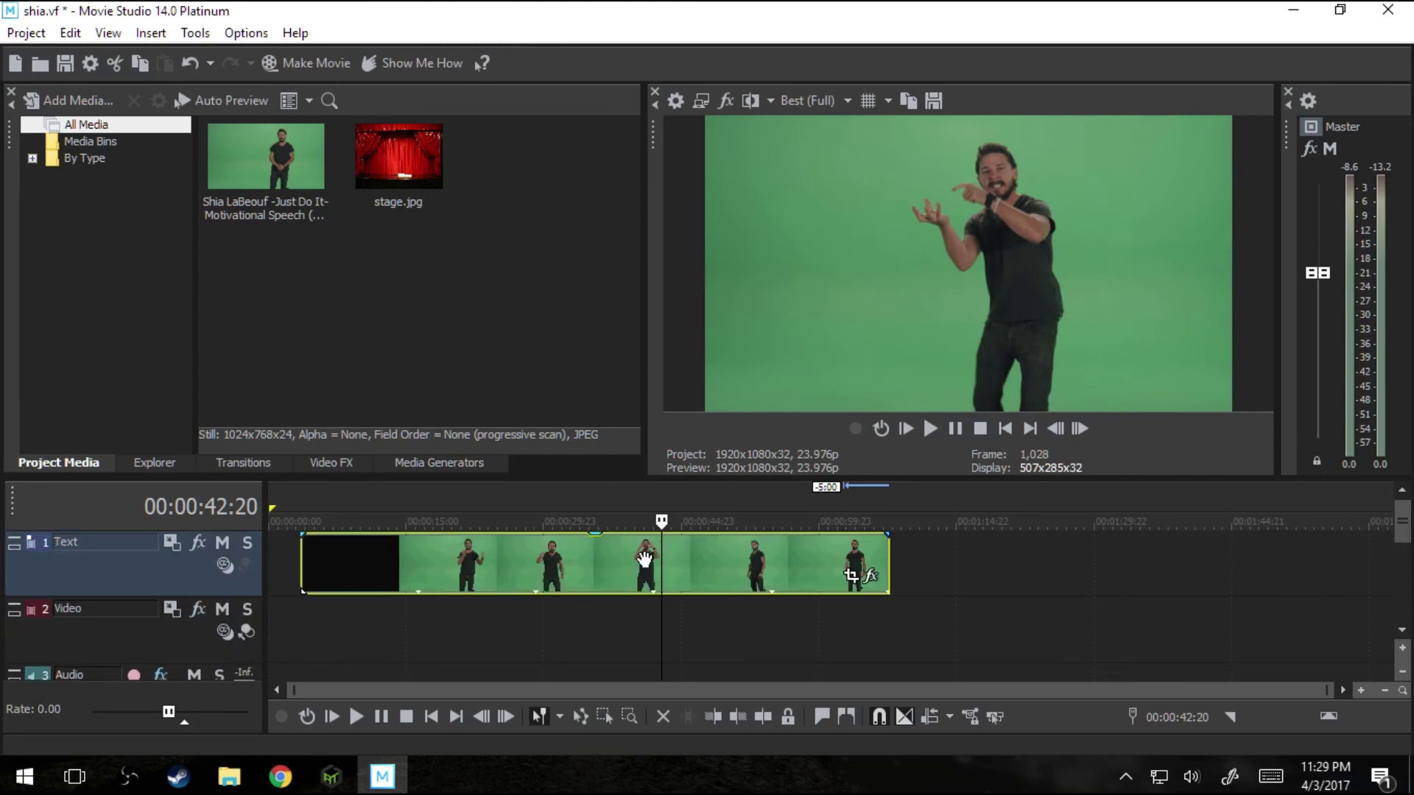
- Cycle through the Explorer, Transitions and Media Generators tabs, ending on Video FX showing Chroma Keyer presets
{"action": "left_click", "coordinate": [325, 458]}
{"action": "left_click", "coordinate": [421, 464]}
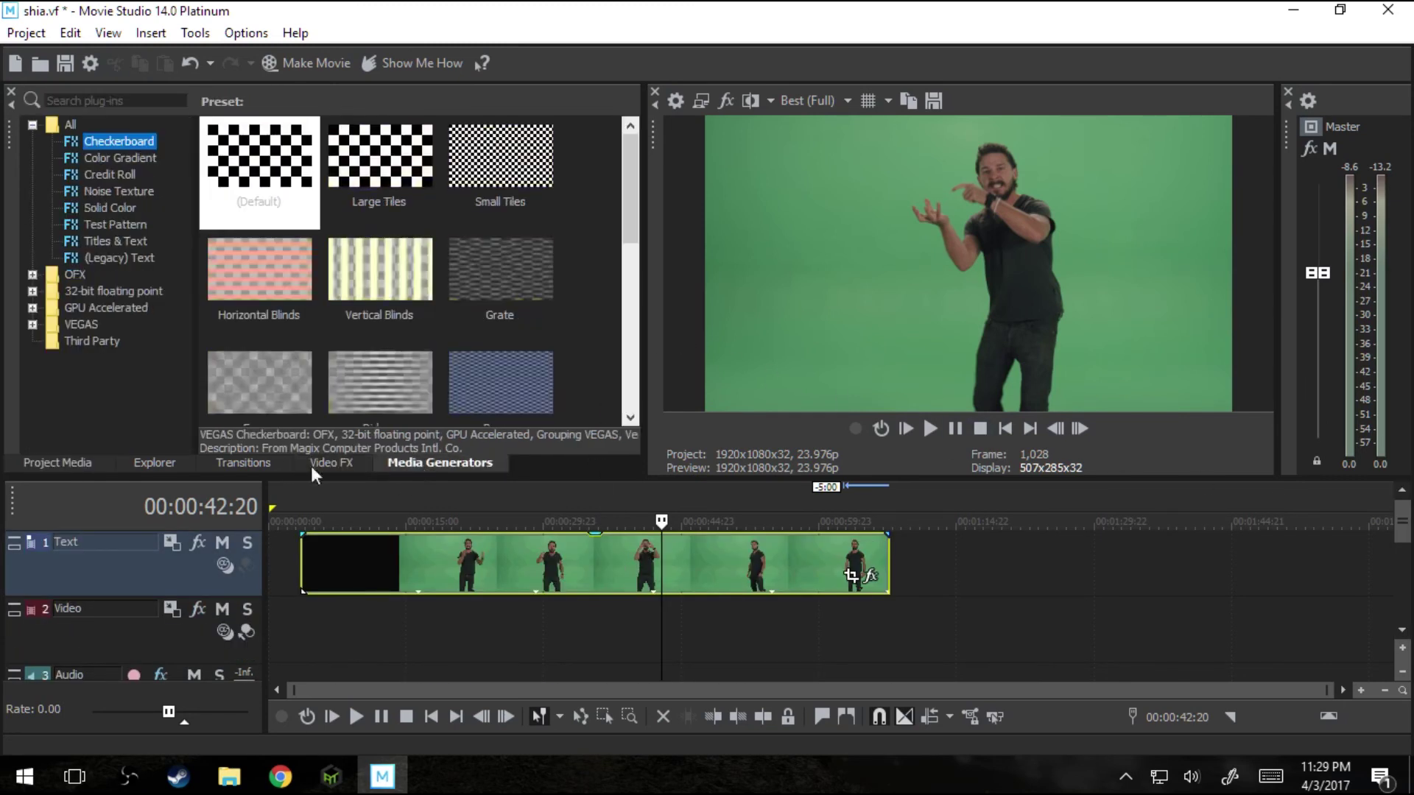
{"action": "left_click", "coordinate": [174, 467]}
{"action": "left_click", "coordinate": [307, 462]}
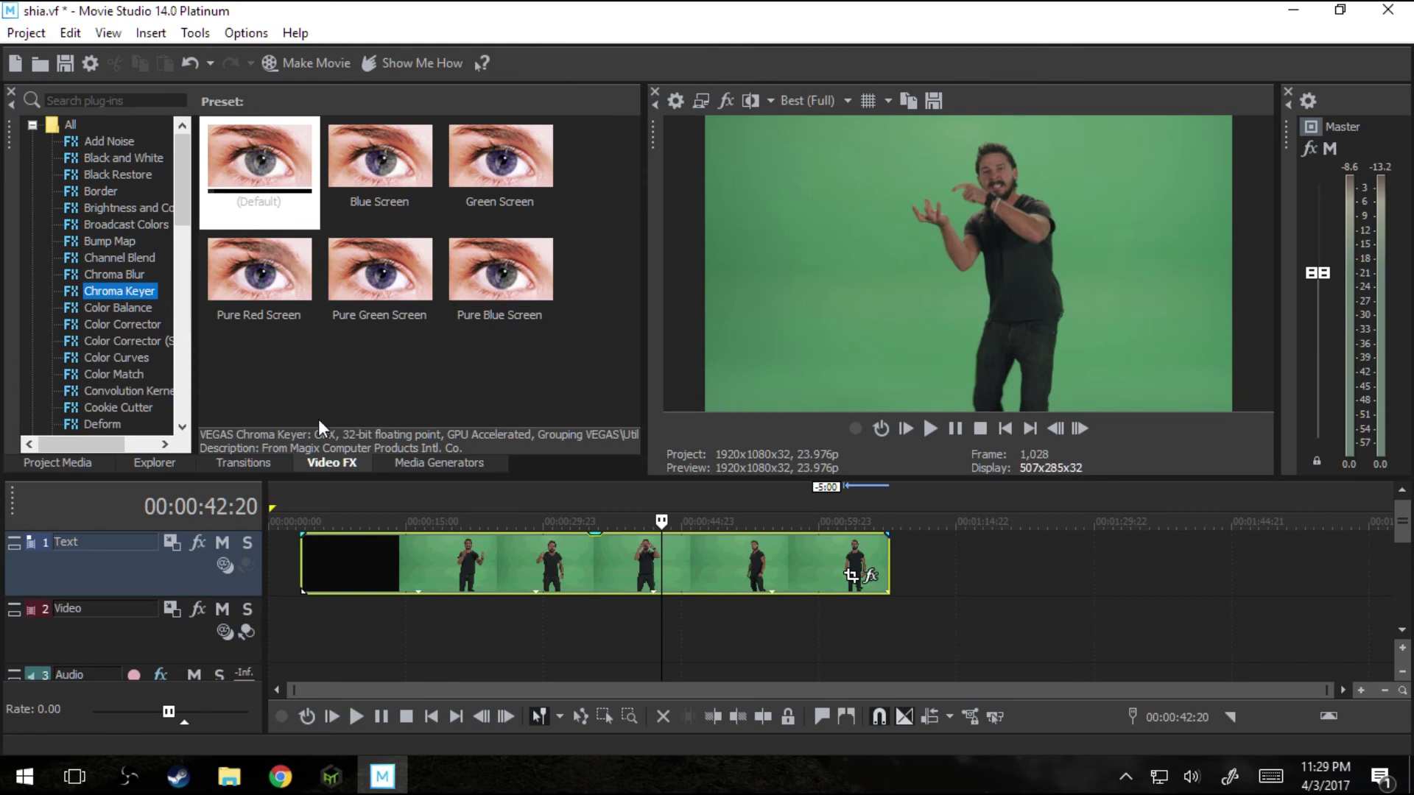
{"action": "left_click", "coordinate": [270, 461]}
{"action": "left_click", "coordinate": [388, 464]}
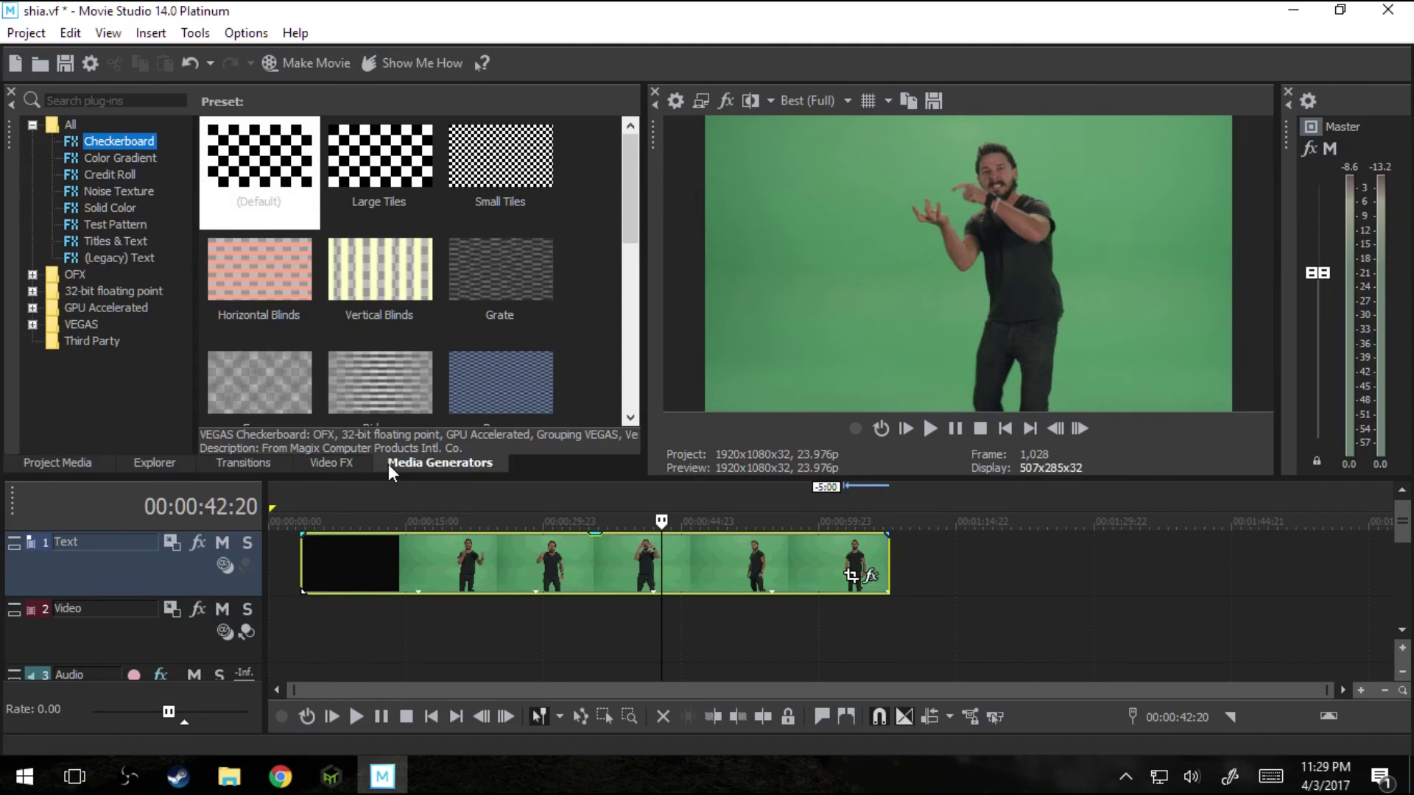
{"action": "left_click", "coordinate": [347, 467]}
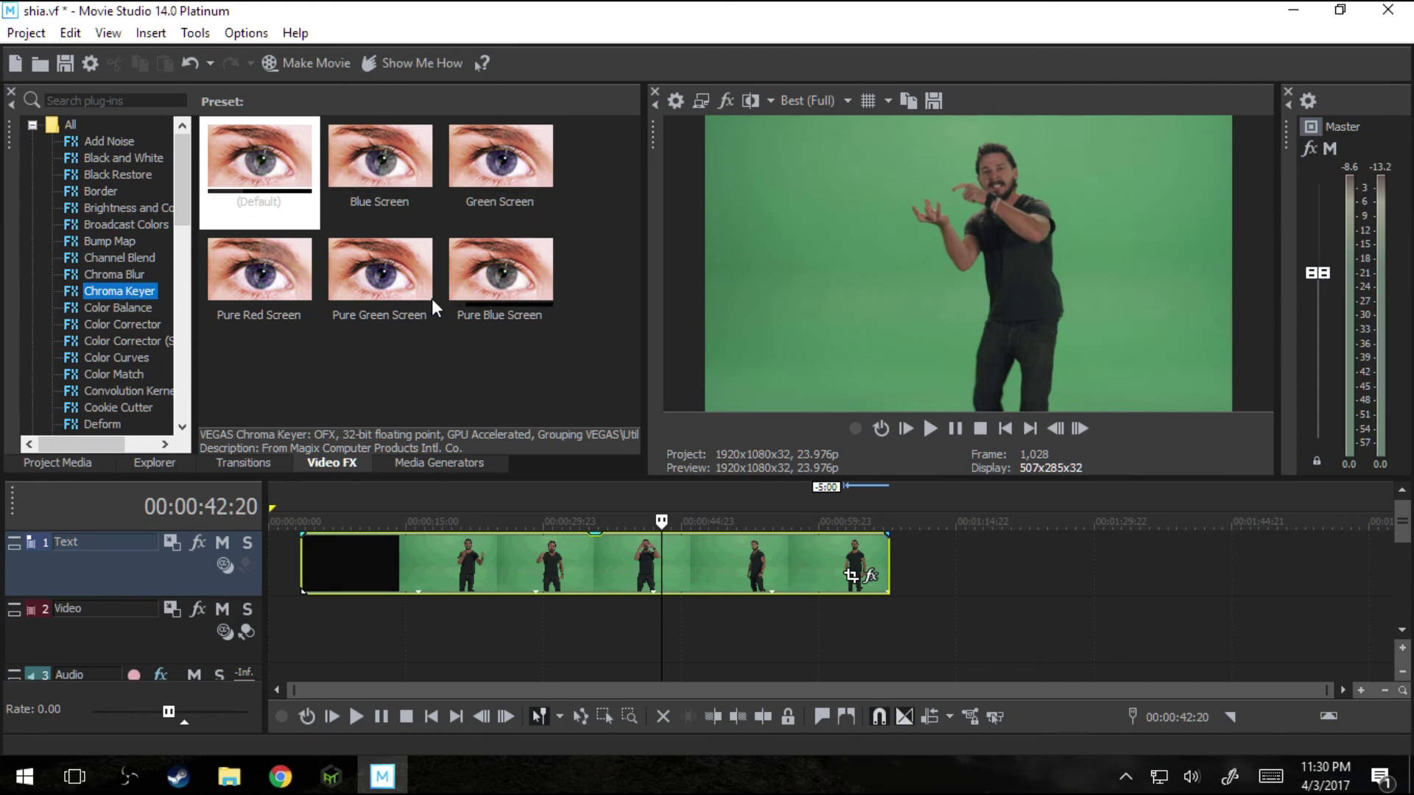
- Drag the default Chroma Keyer onto the green-screen clip and move its settings window aside
{"action": "left_click_drag", "start_coordinate": [272, 169], "coordinate": [504, 546]}
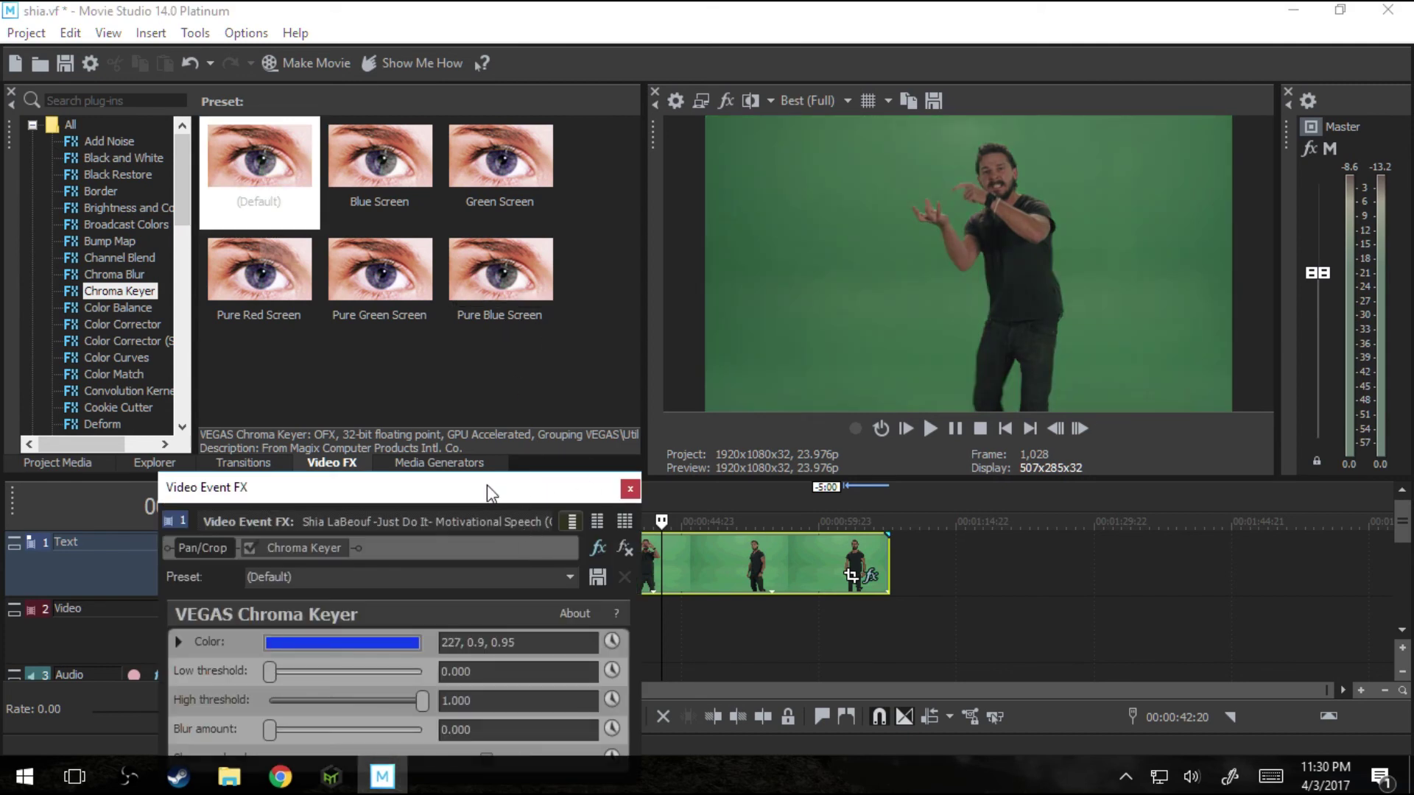
{"action": "left_click_drag", "start_coordinate": [488, 484], "coordinate": [517, 226]}
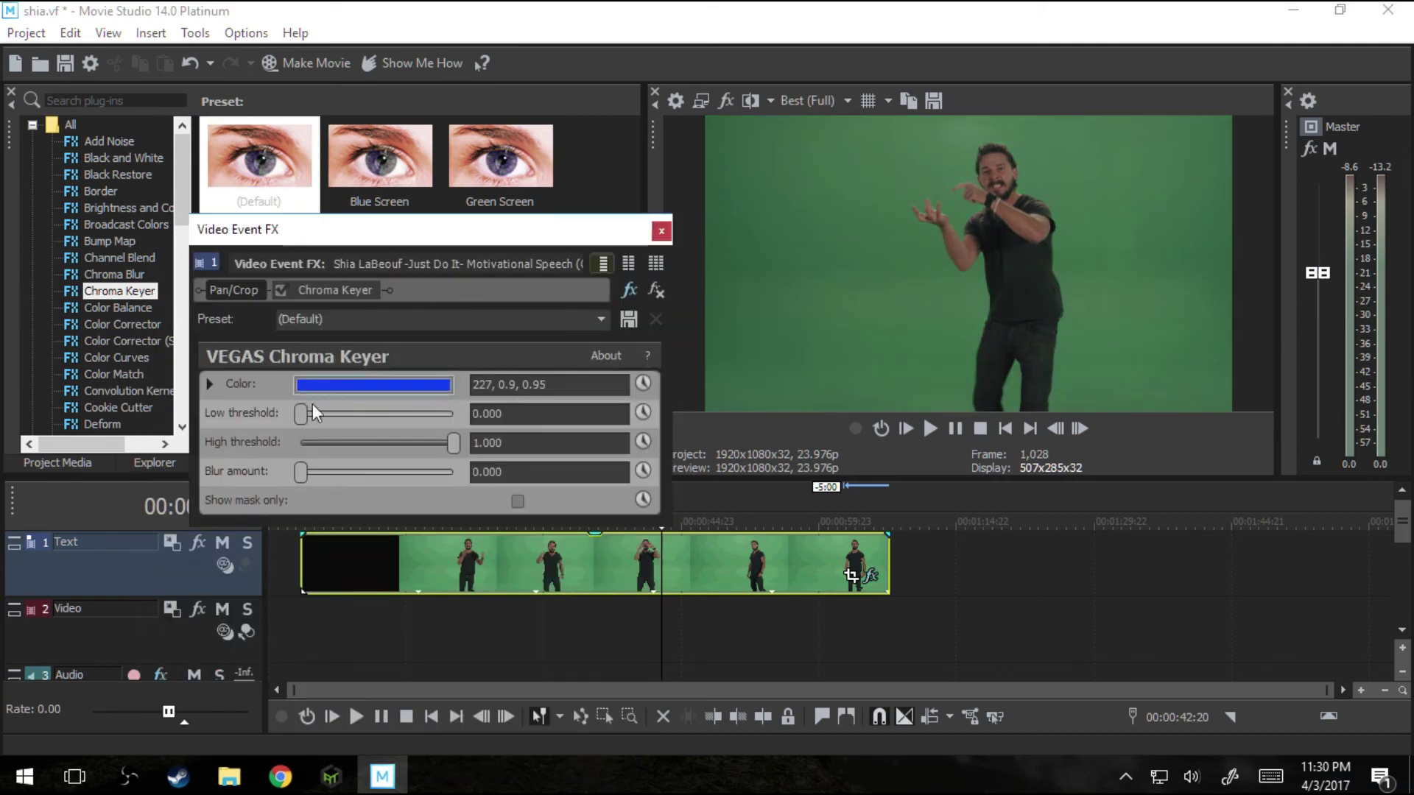
{"action": "left_click", "coordinate": [936, 565]}
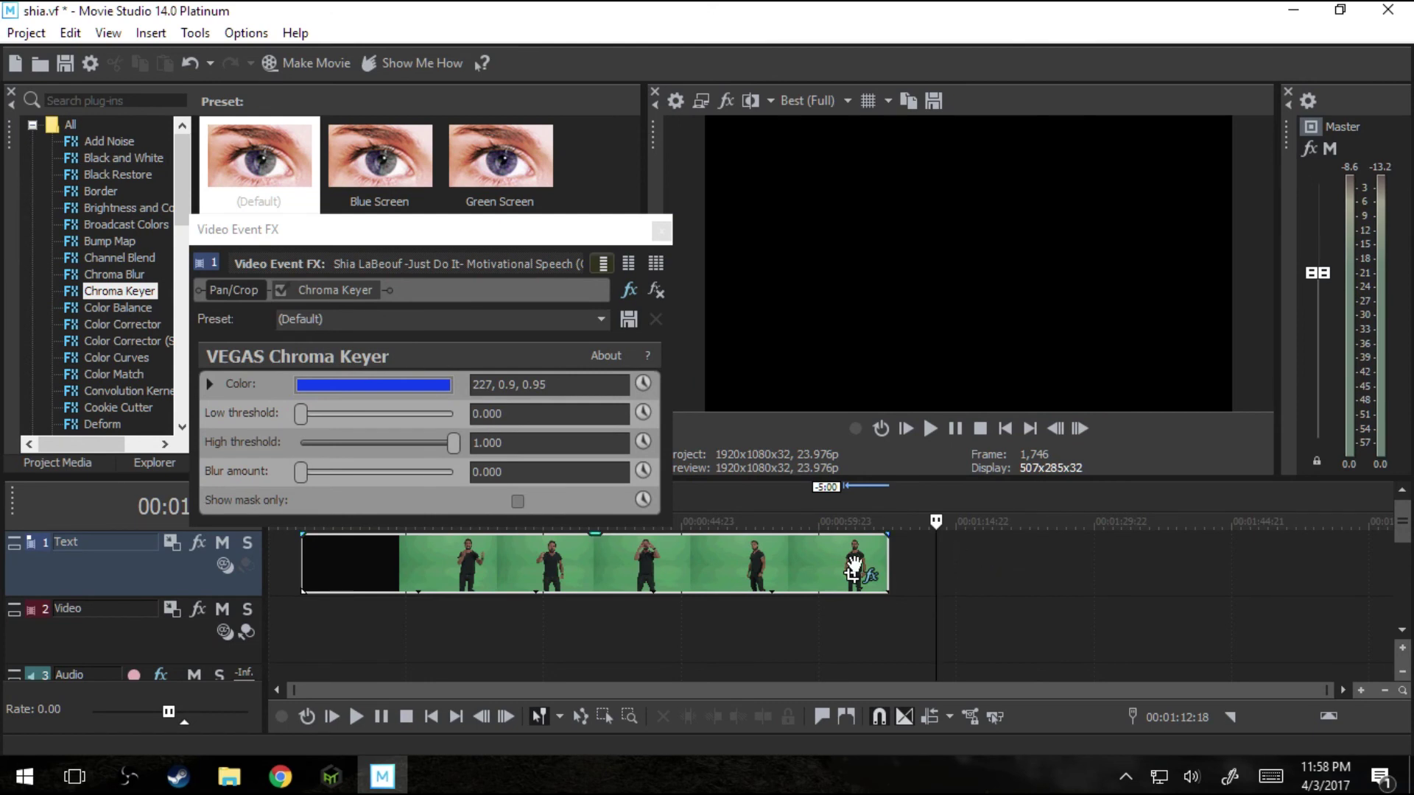
{"action": "left_click", "coordinate": [800, 563]}
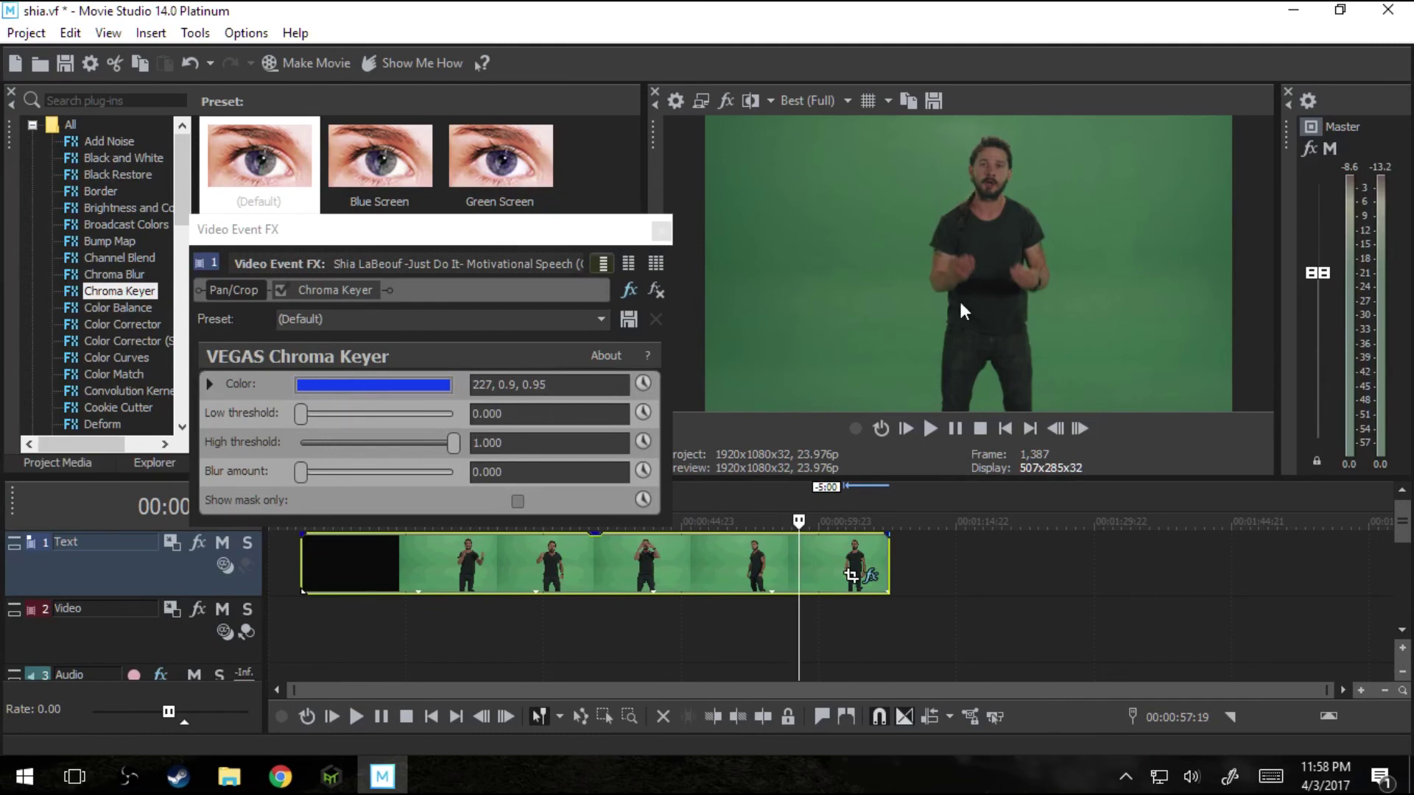
{"action": "left_click_drag", "start_coordinate": [558, 243], "coordinate": [502, 214]}
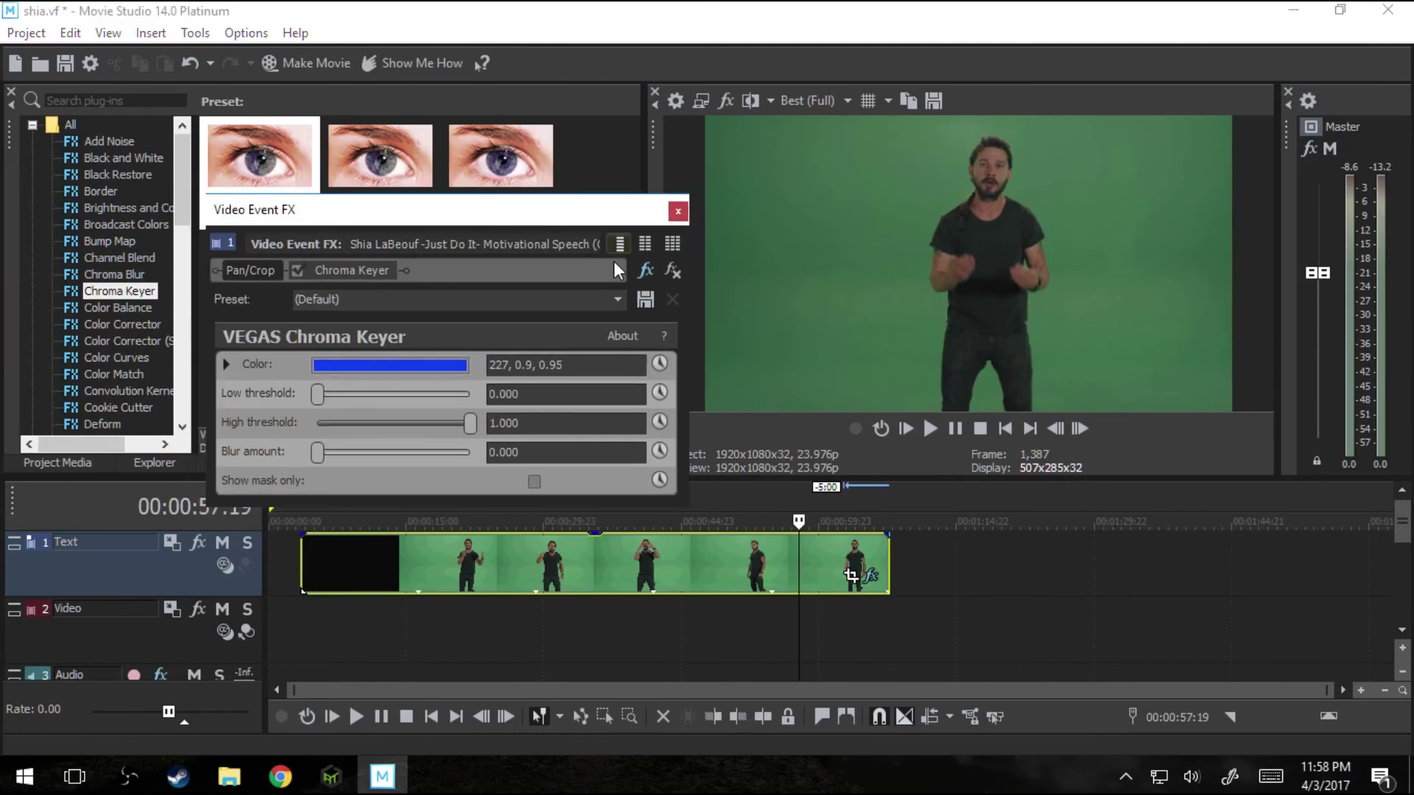
- Preview the keyed clip at 00:00:52:14 and 00:00:42:09, then shift the clip slightly later
{"action": "left_click", "coordinate": [668, 578]}
{"action": "left_click", "coordinate": [722, 578]}
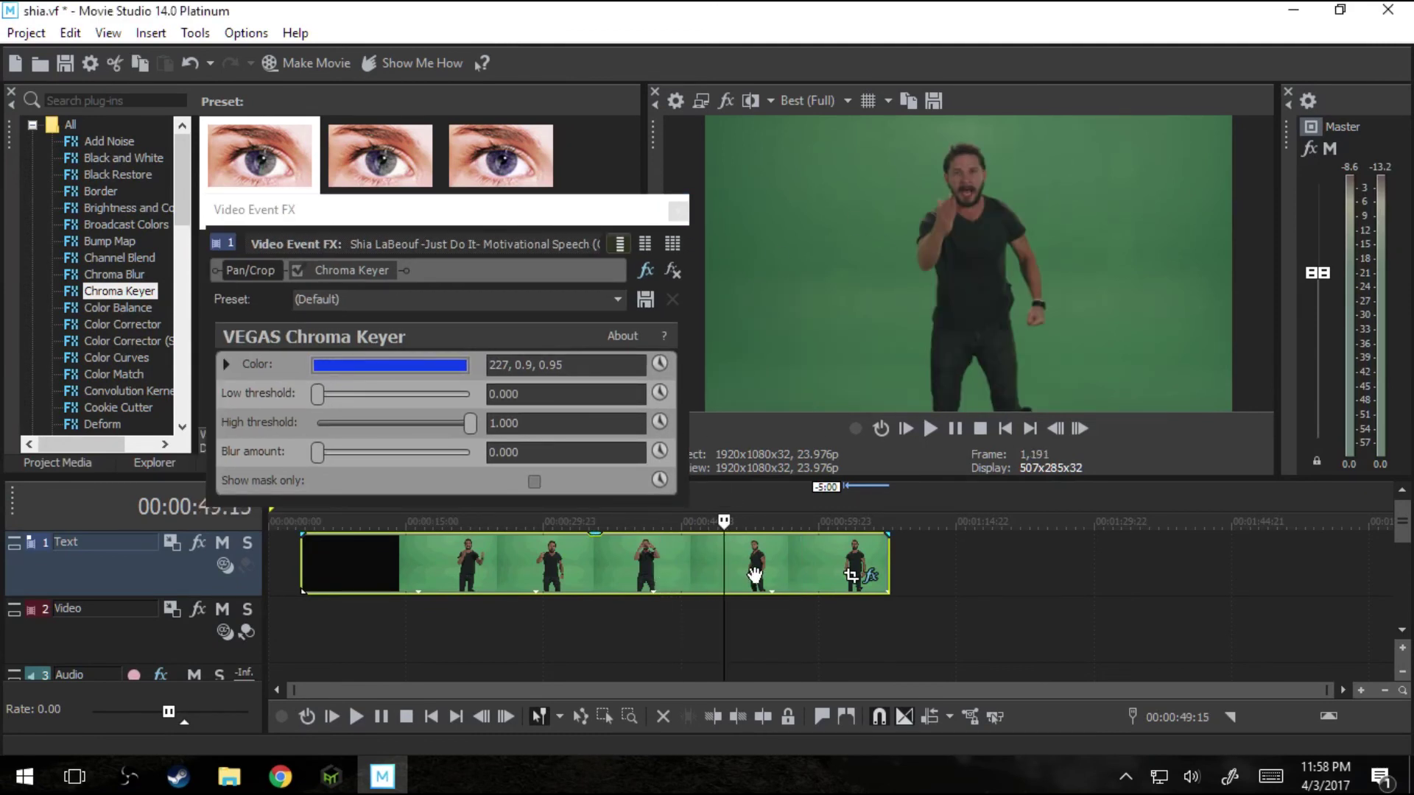
{"action": "left_click", "coordinate": [758, 577]}
{"action": "left_click", "coordinate": [751, 577]}
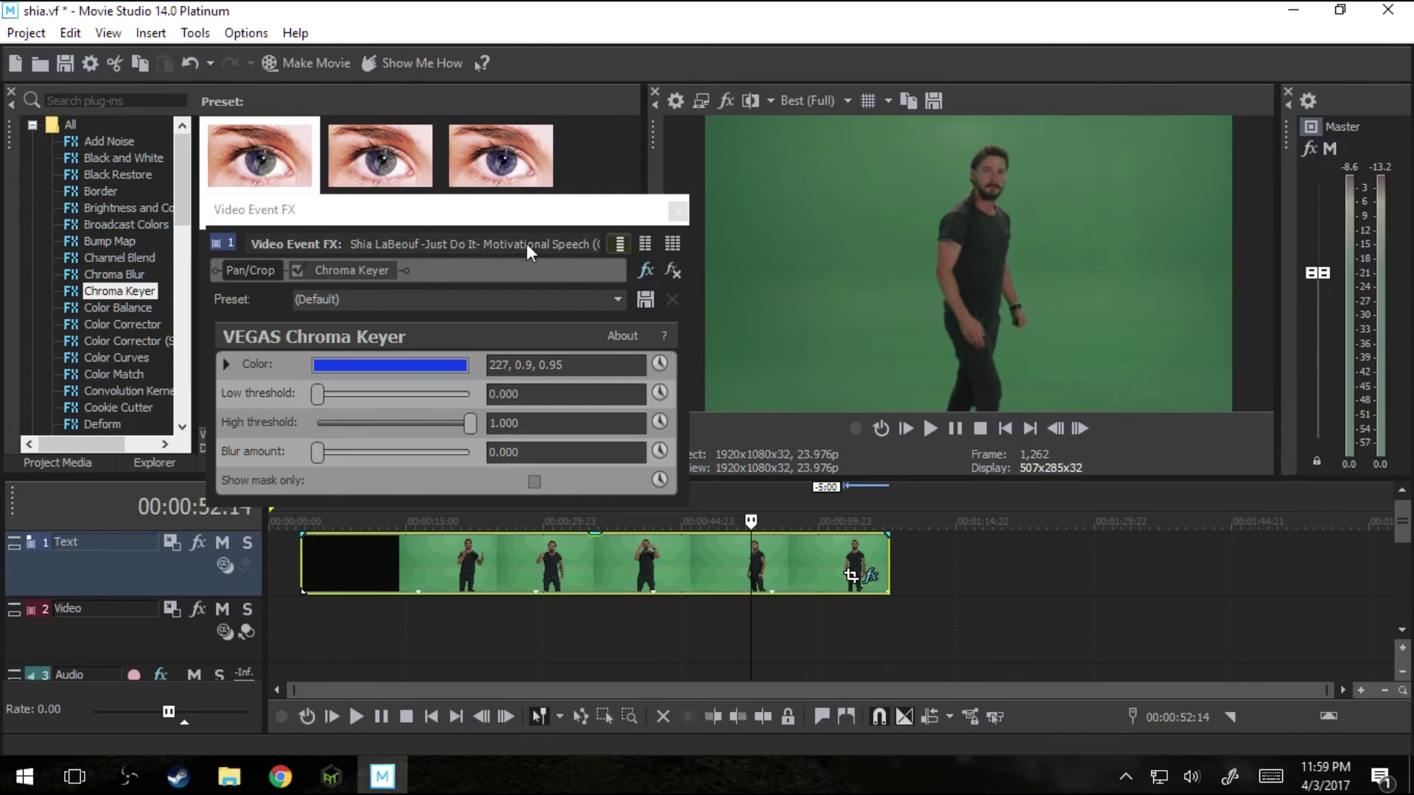
{"action": "left_click_drag", "start_coordinate": [545, 212], "coordinate": [579, 210]}
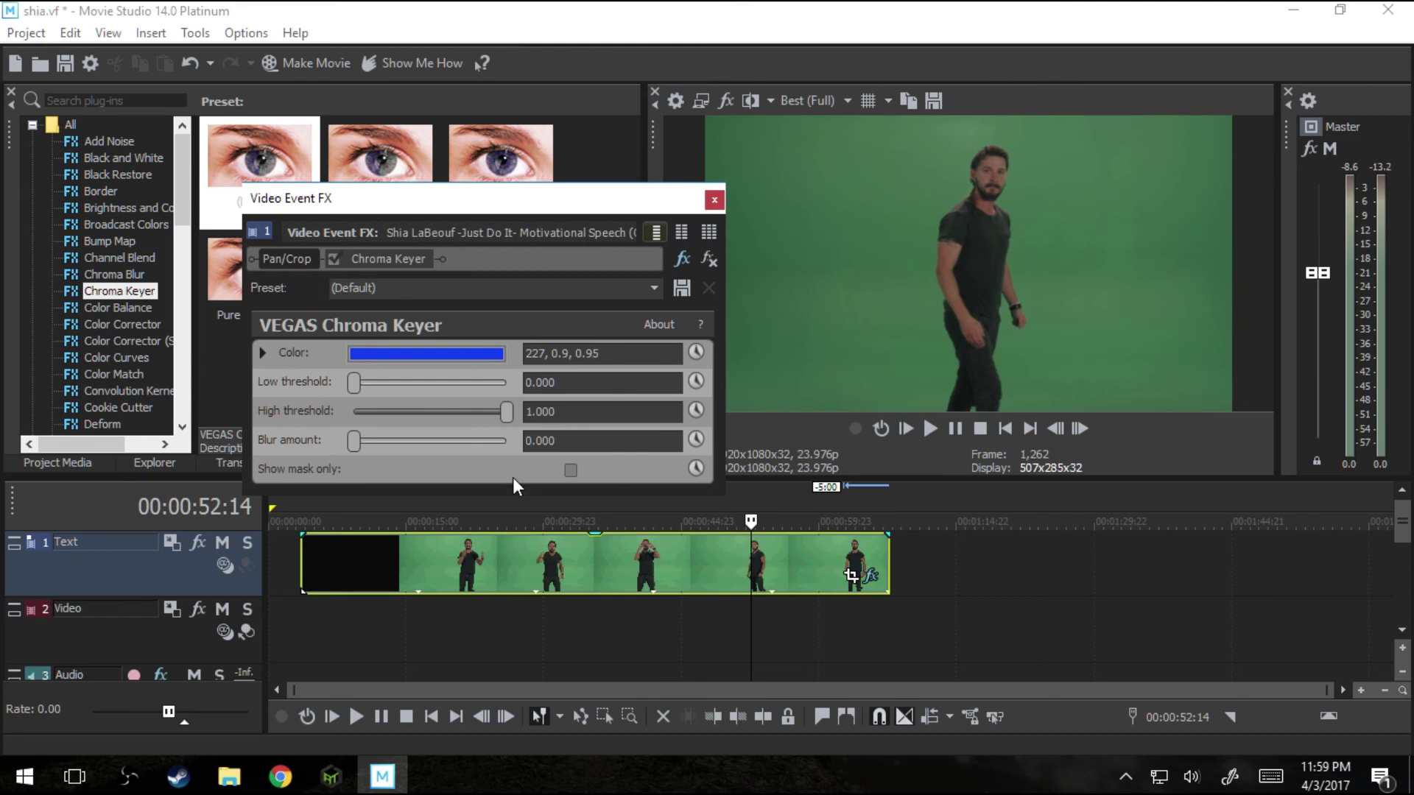
{"action": "left_click", "coordinate": [593, 582]}
{"action": "left_click", "coordinate": [654, 567]}
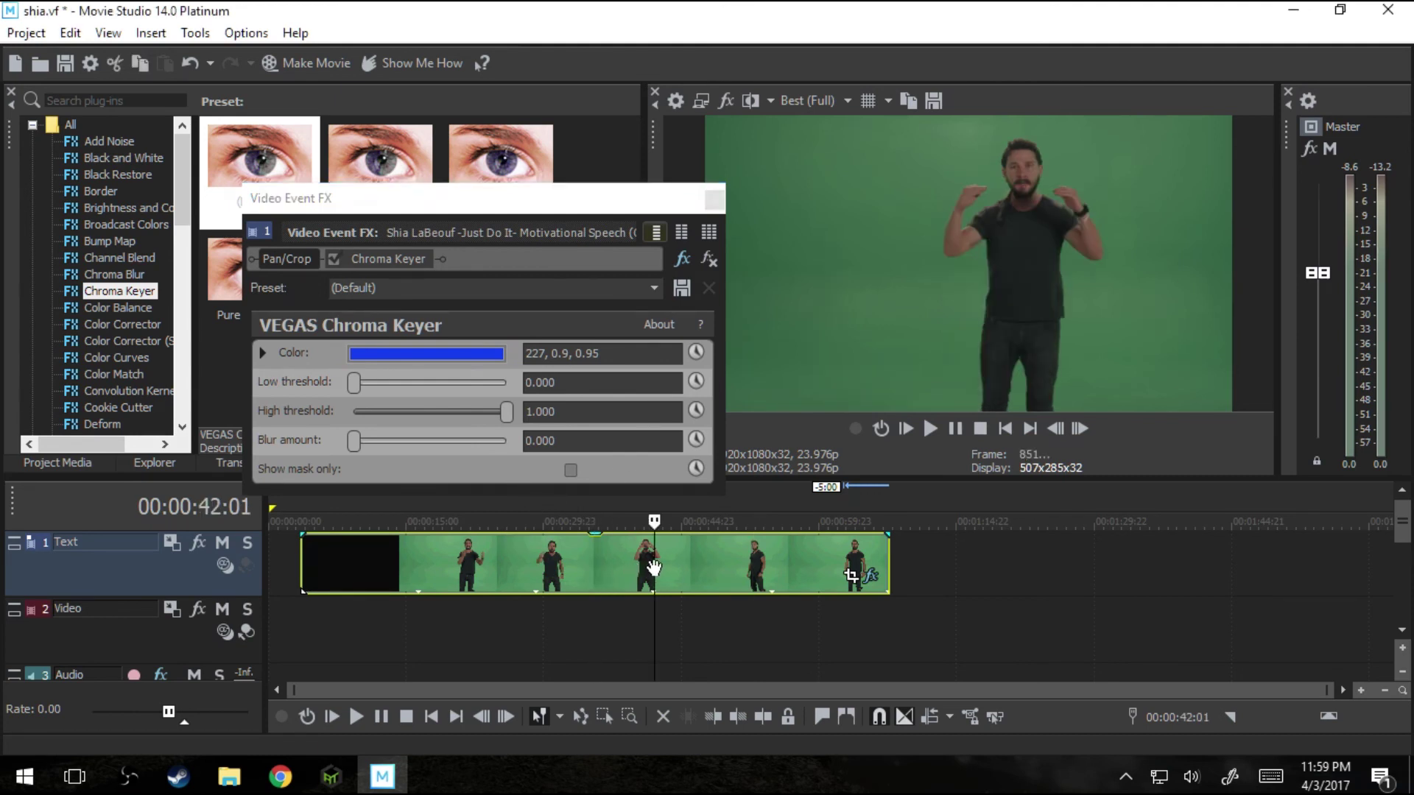
{"action": "left_click", "coordinate": [657, 567]}
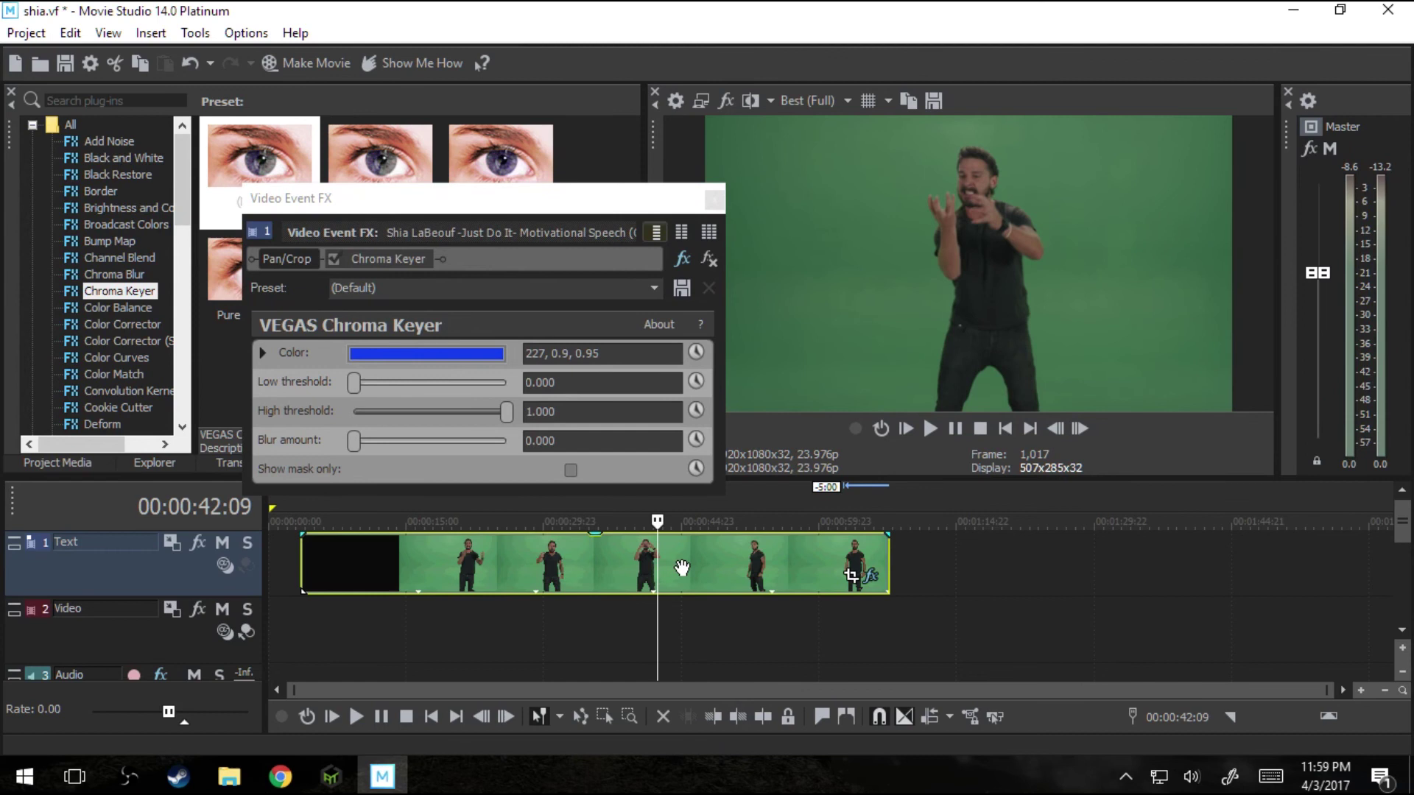
{"action": "left_click_drag", "start_coordinate": [681, 567], "coordinate": [687, 567]}
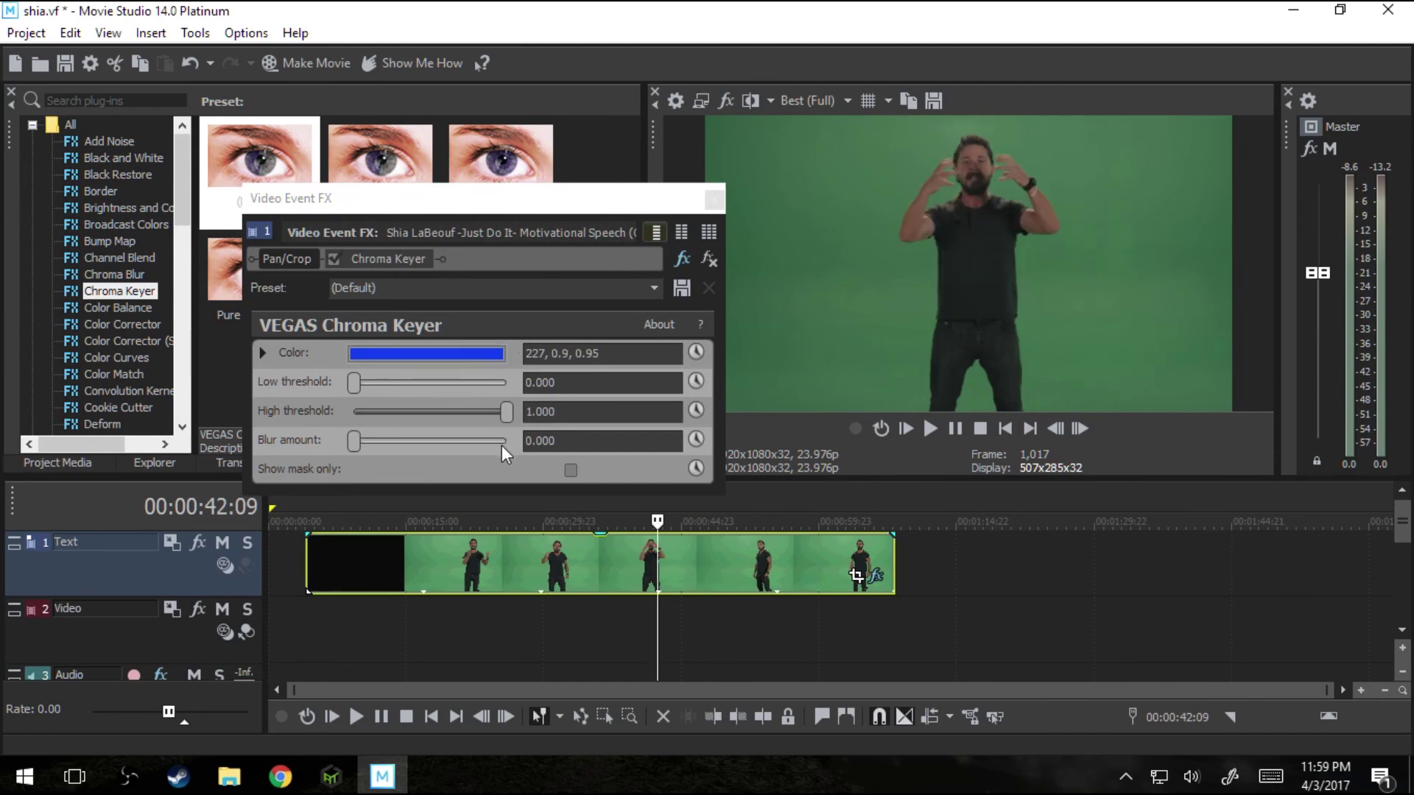
- Scrub the keyed clip from about 22 seconds to 1:03 to check the default key
{"action": "left_click", "coordinate": [489, 564]}
{"action": "left_click", "coordinate": [472, 560]}
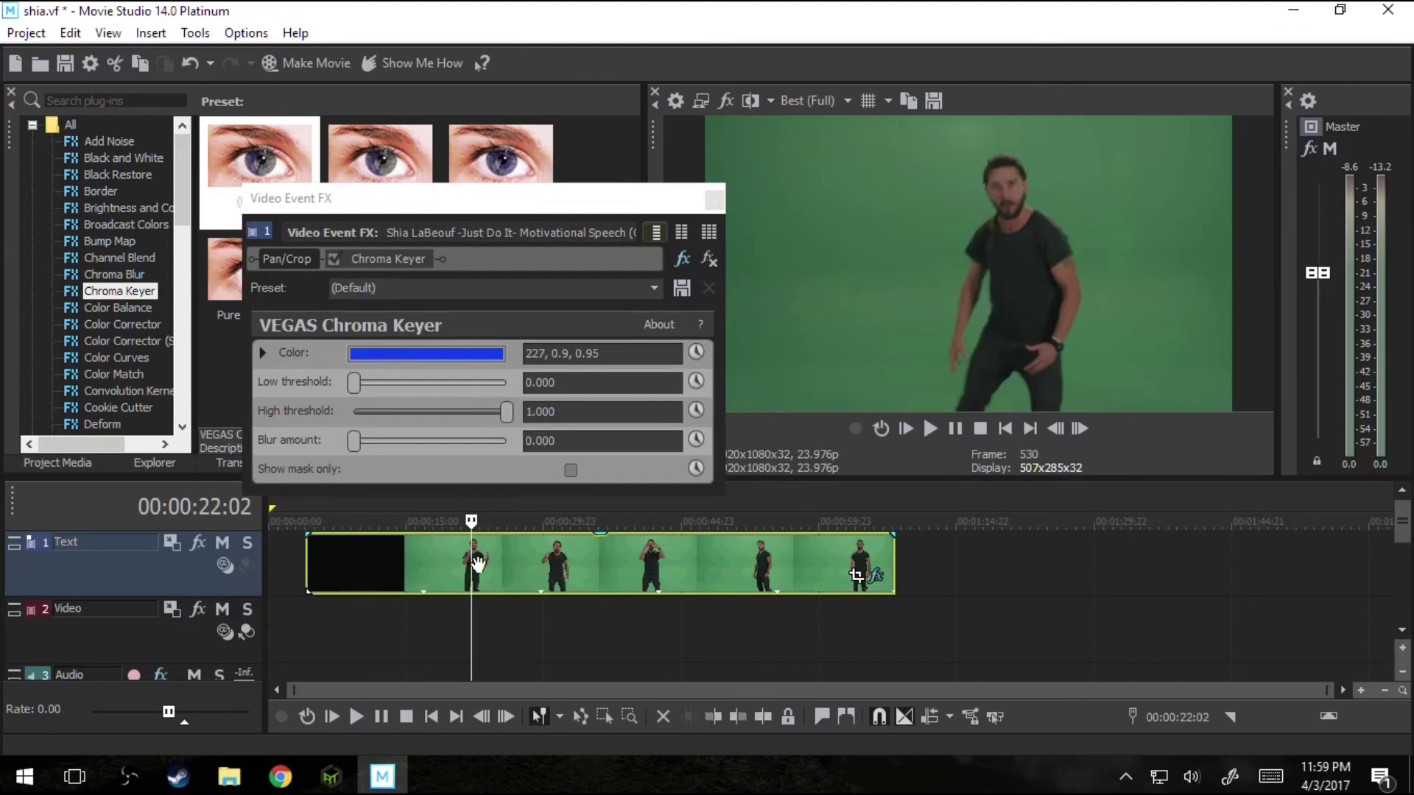
{"action": "left_click", "coordinate": [553, 567]}
{"action": "left_click", "coordinate": [594, 569]}
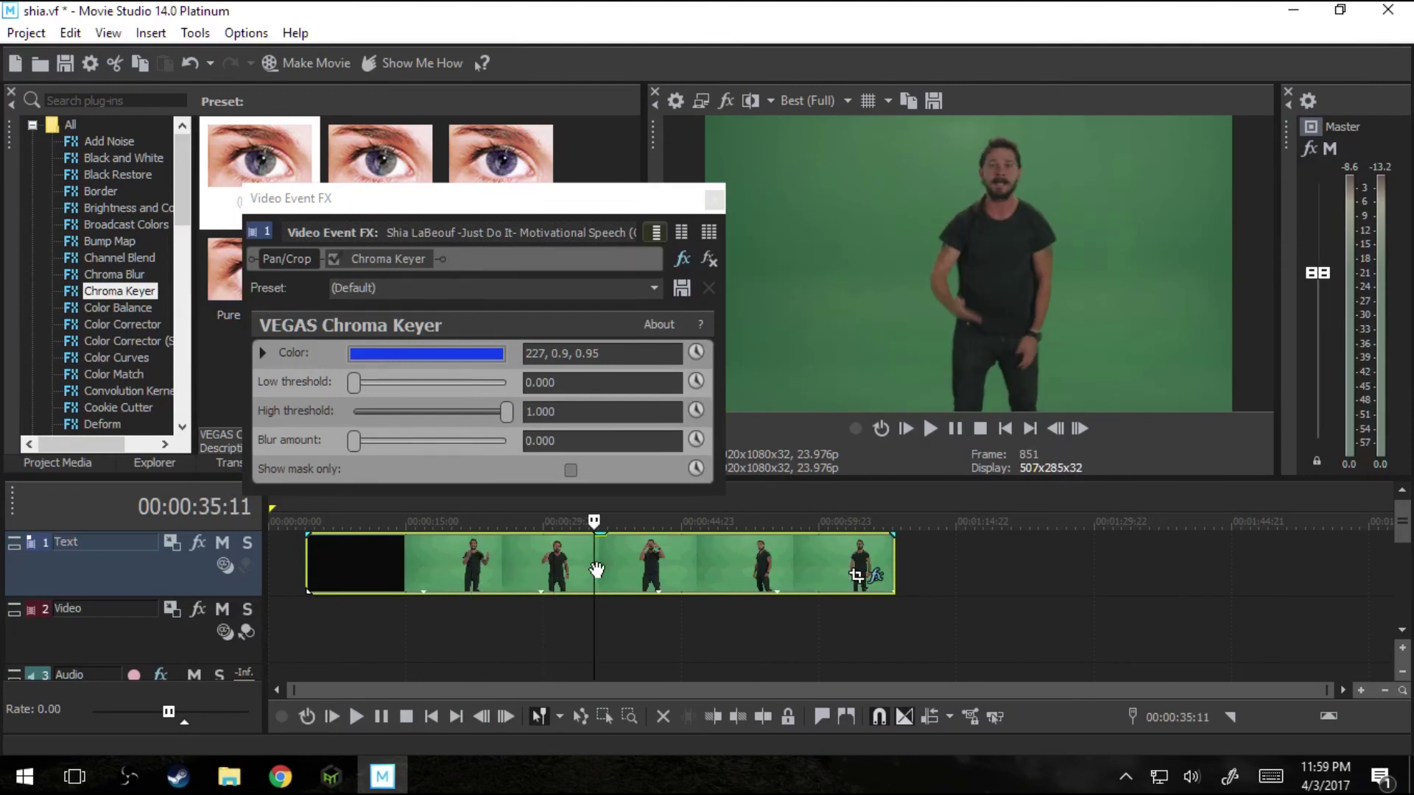
{"action": "left_click", "coordinate": [629, 570]}
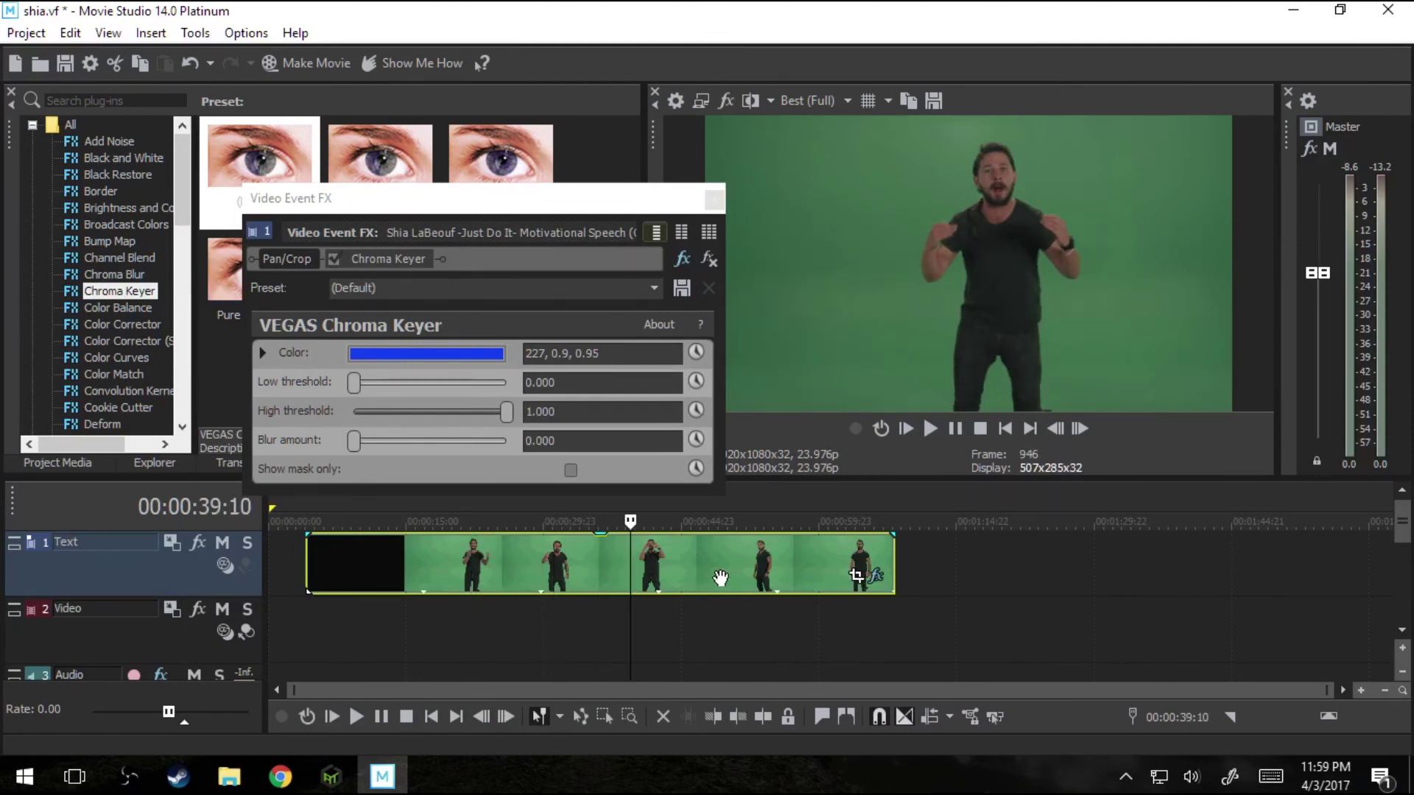
{"action": "left_click", "coordinate": [743, 565]}
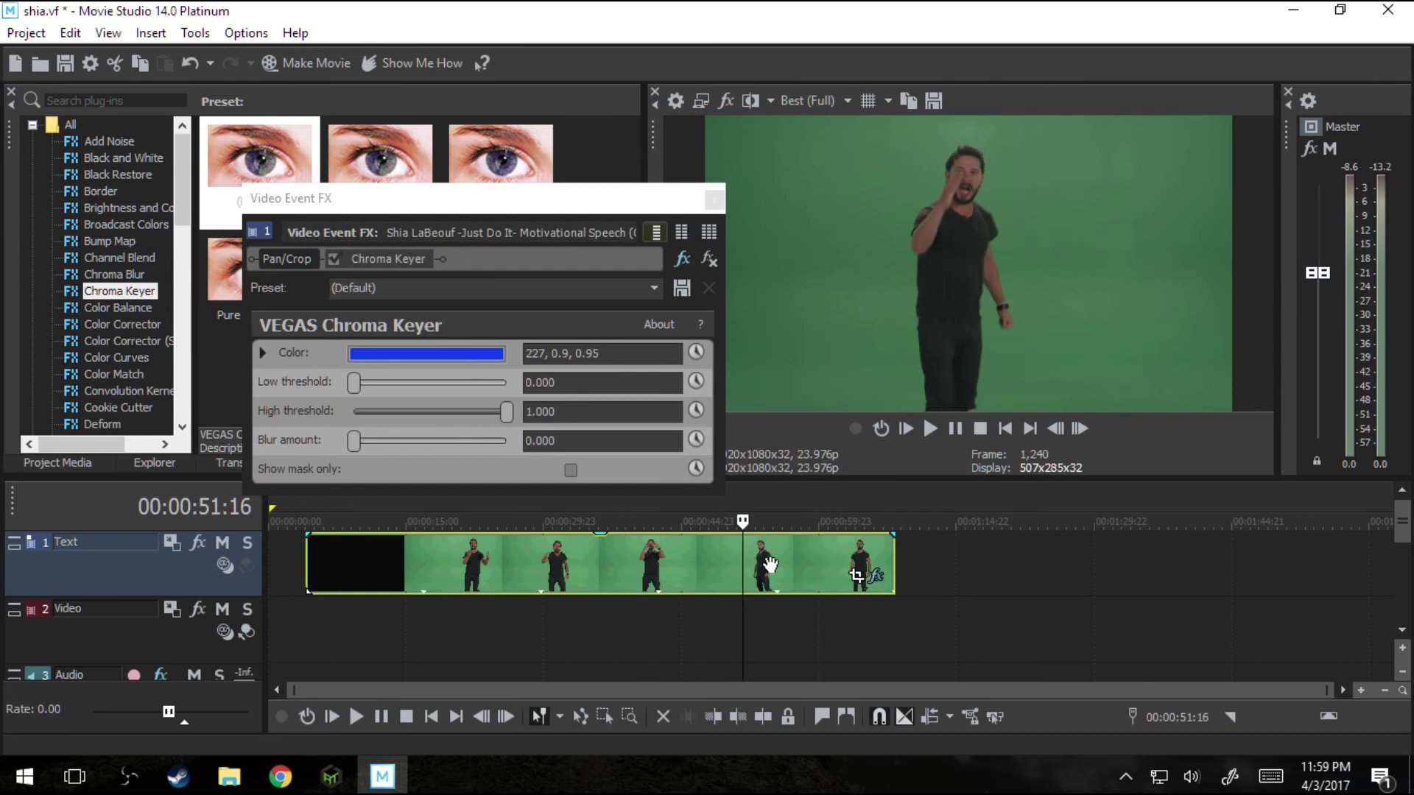
{"action": "left_click", "coordinate": [848, 556]}
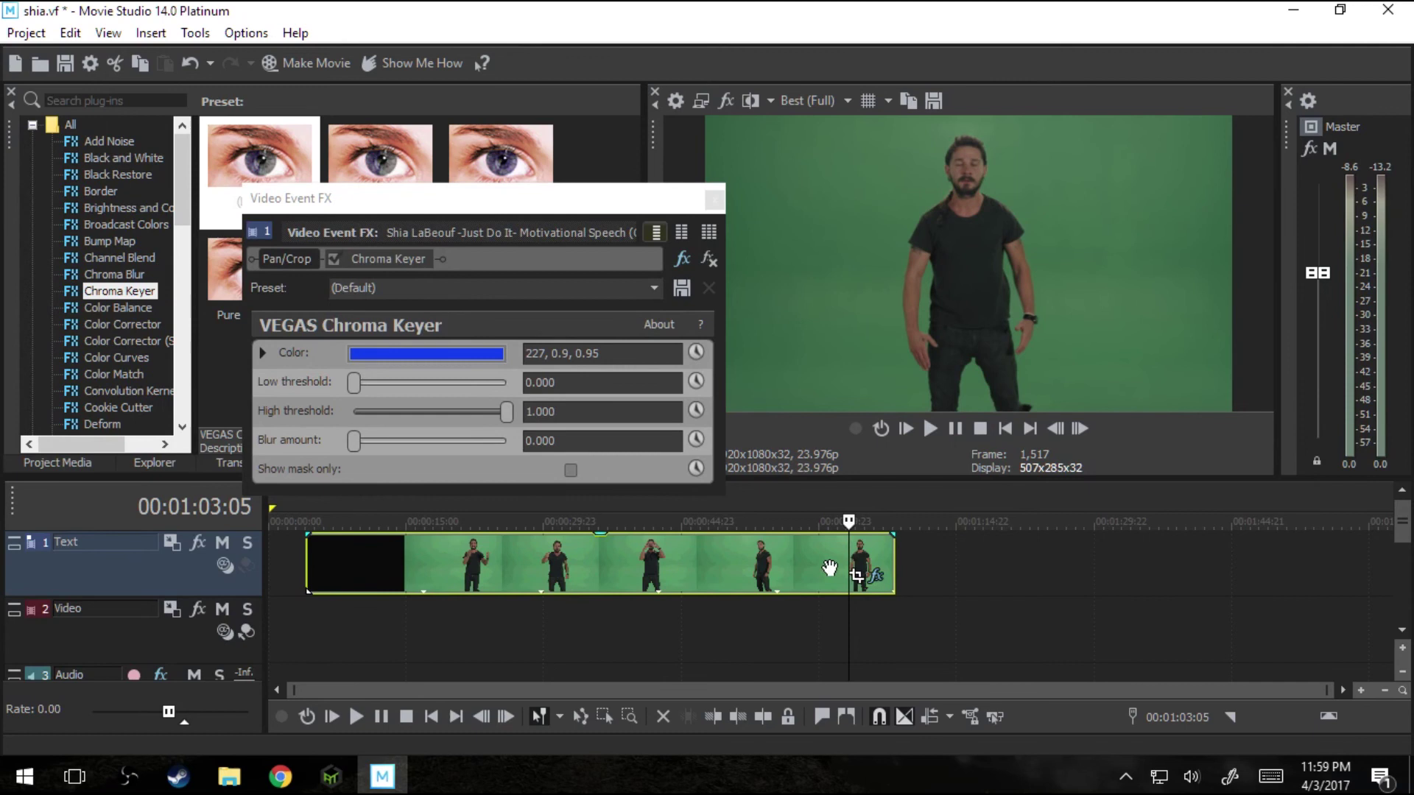
{"action": "left_click", "coordinate": [830, 567]}
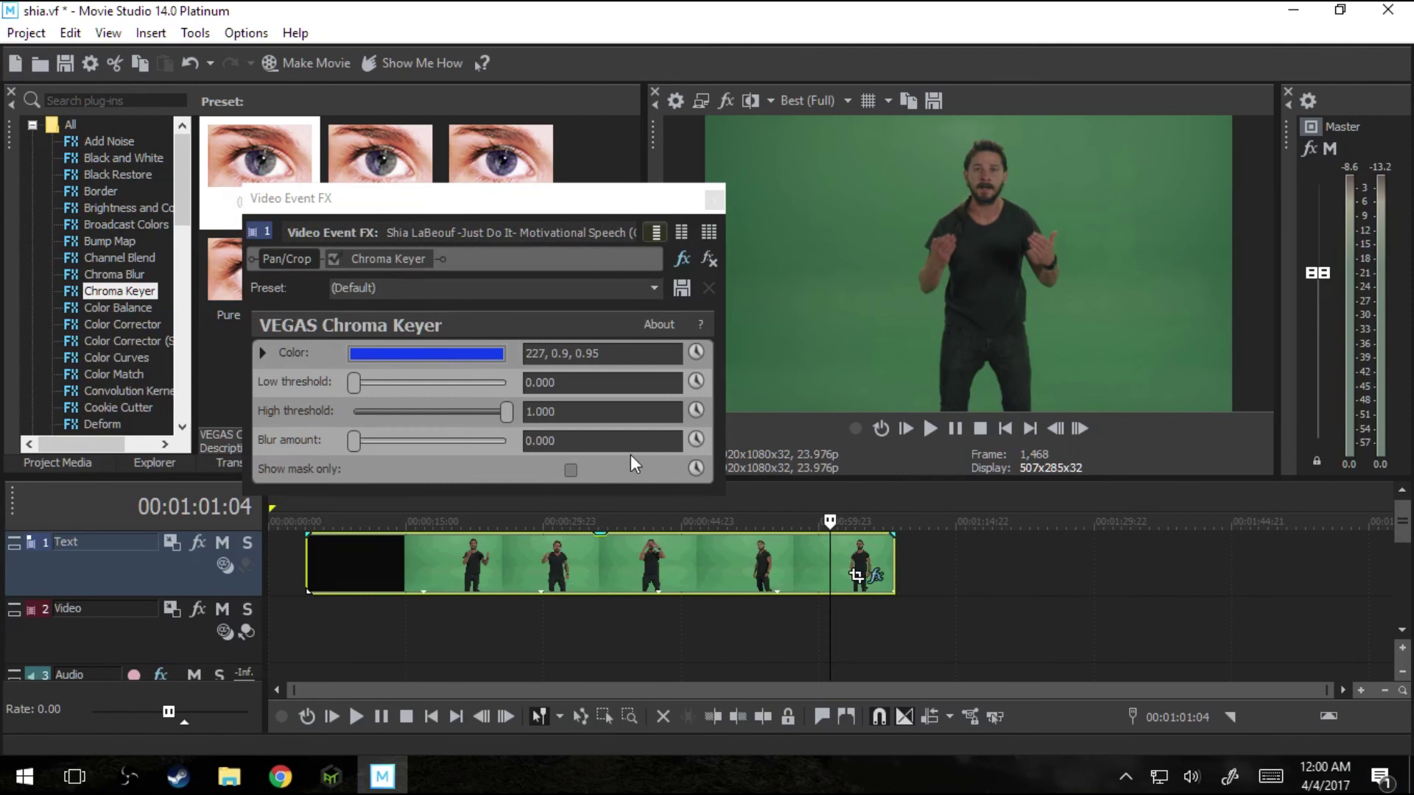
- Eyedrop the green backdrop in the preview to set the key colour to 138, 0.39, 0.47
{"action": "left_click", "coordinate": [469, 359]}
{"action": "left_click", "coordinate": [470, 360]}
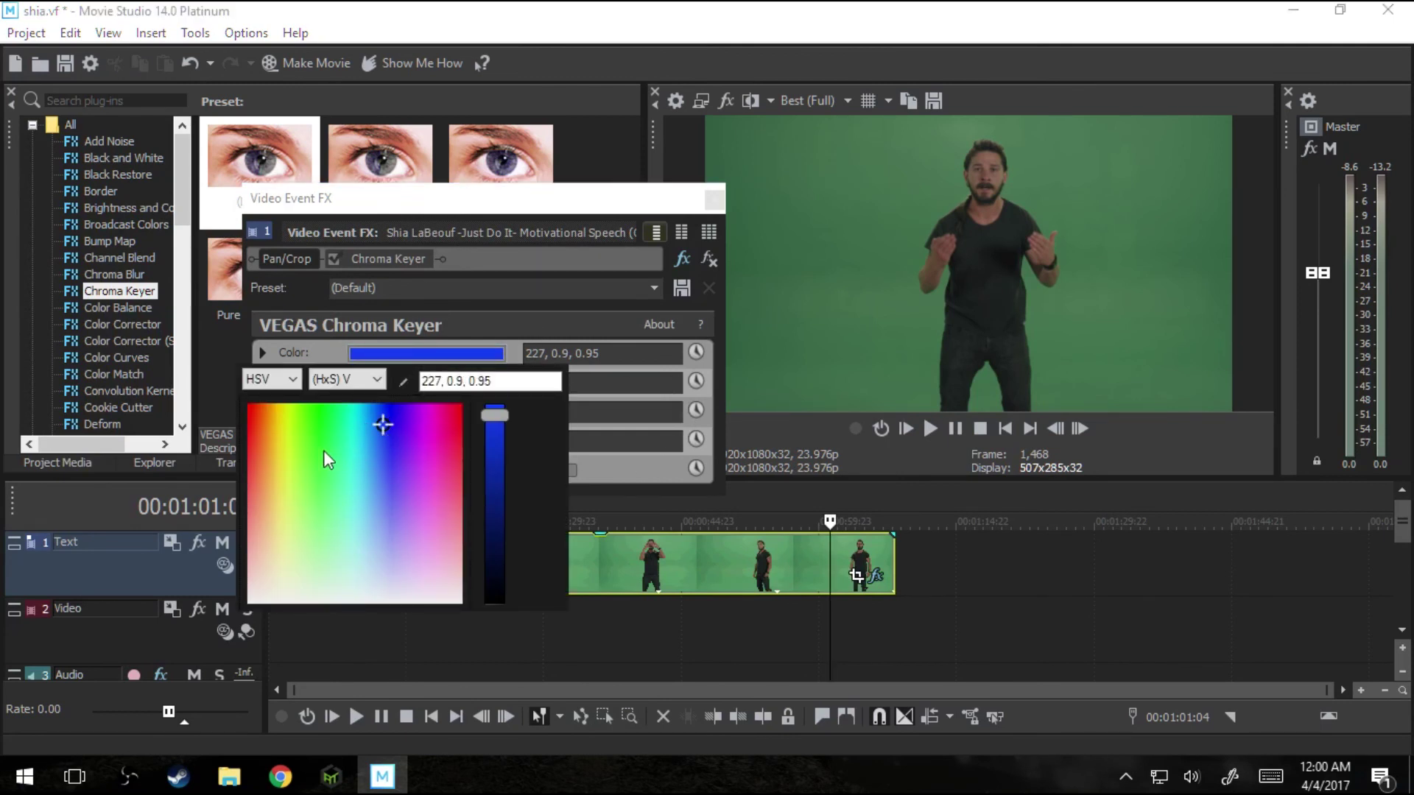
{"action": "left_click", "coordinate": [405, 380]}
{"action": "left_click", "coordinate": [869, 214]}
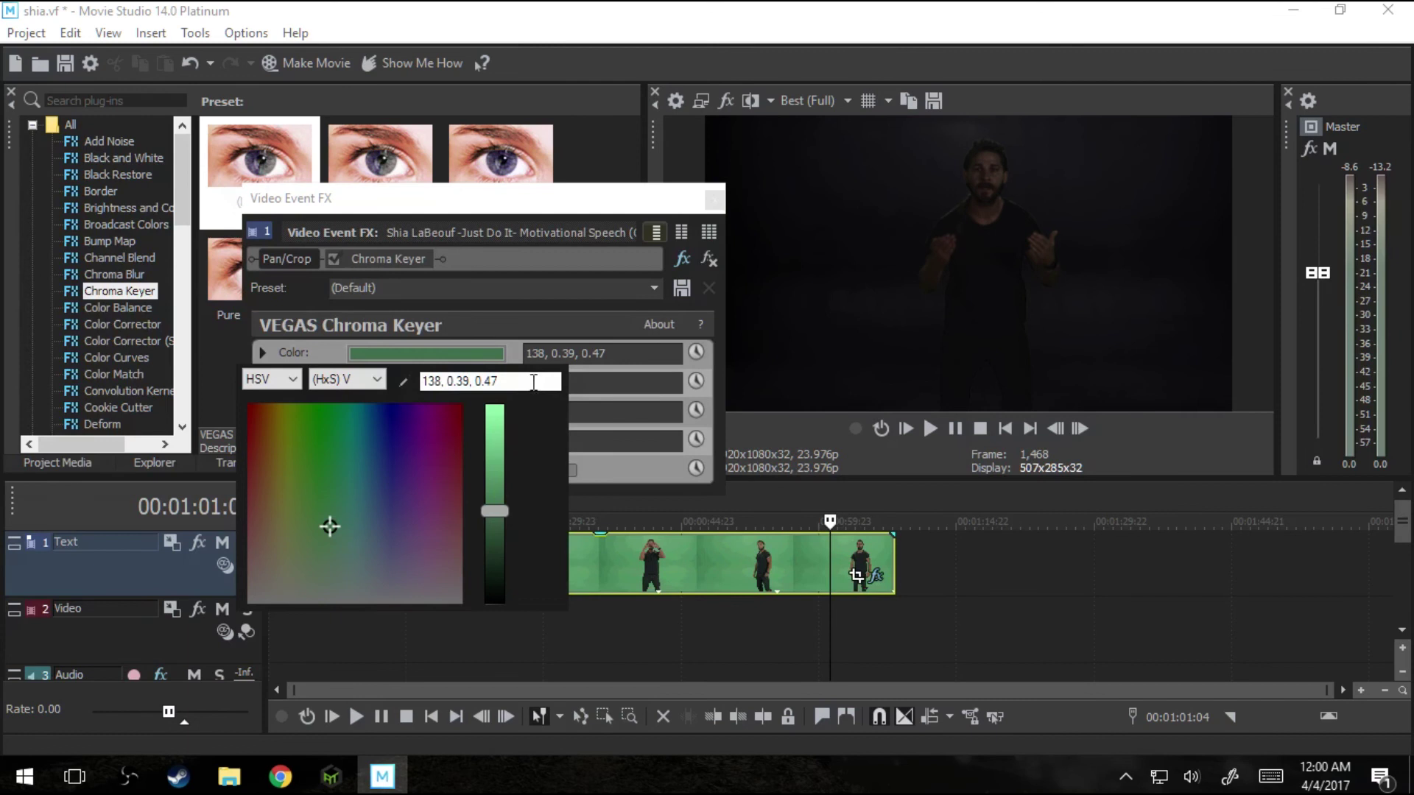
{"action": "left_click", "coordinate": [511, 346]}
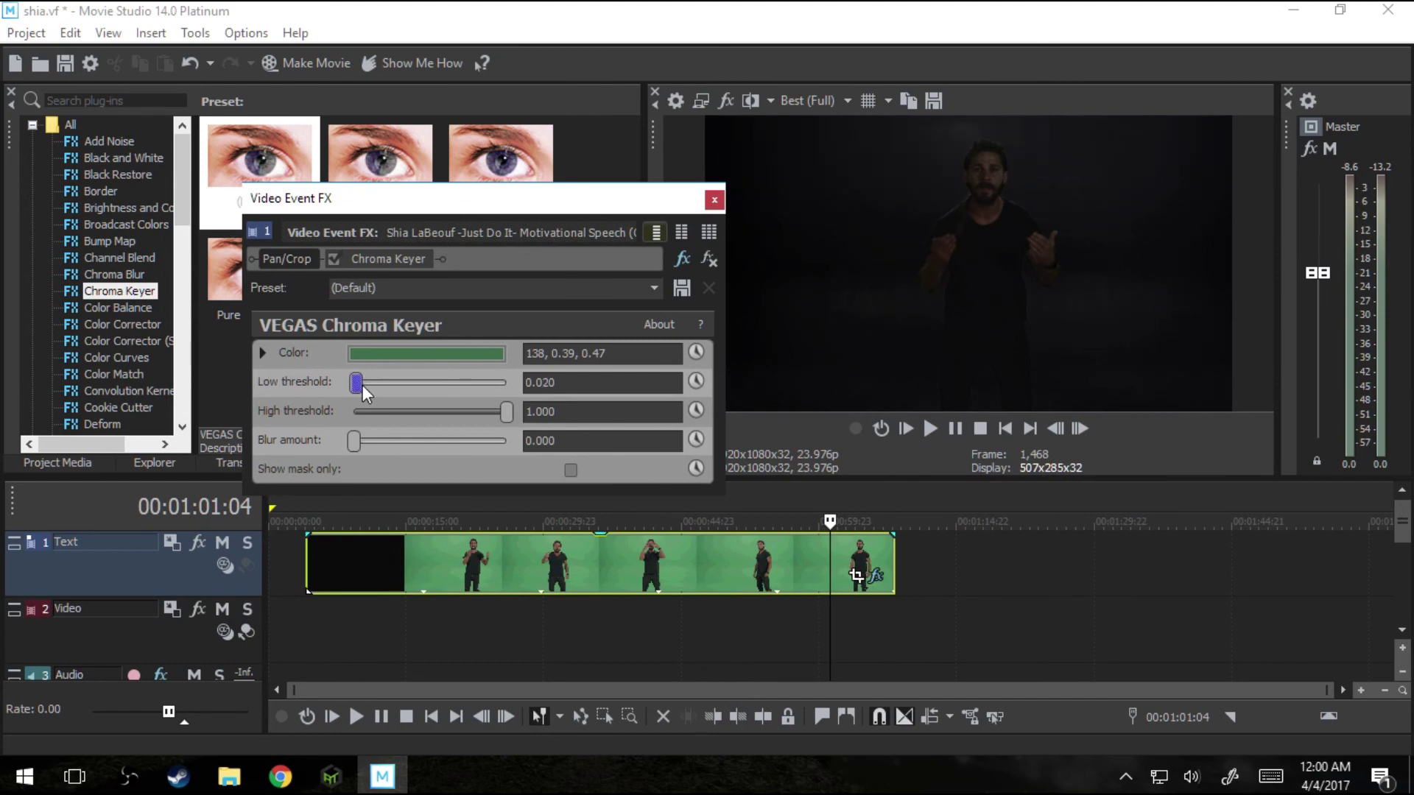
- Raise the key's low threshold and lower its high threshold, checking the mask-only view
{"action": "mouse_move", "coordinate": [363, 386]}
{"action": "left_mouse_down"}
{"action": "mouse_move", "coordinate": [378, 388]}
{"action": "mouse_move", "coordinate": [344, 395]}
{"action": "left_mouse_up"}
{"action": "mouse_move", "coordinate": [508, 410]}
{"action": "left_mouse_down"}
{"action": "mouse_move", "coordinate": [434, 412]}
{"action": "mouse_move", "coordinate": [519, 409]}
{"action": "left_mouse_up"}
{"action": "mouse_move", "coordinate": [356, 386]}
{"action": "left_mouse_down"}
{"action": "mouse_move", "coordinate": [382, 387]}
{"action": "mouse_move", "coordinate": [350, 393]}
{"action": "left_mouse_up"}
{"action": "left_click_drag", "start_coordinate": [461, 413], "coordinate": [507, 414]}
{"action": "left_click", "coordinate": [571, 469]}
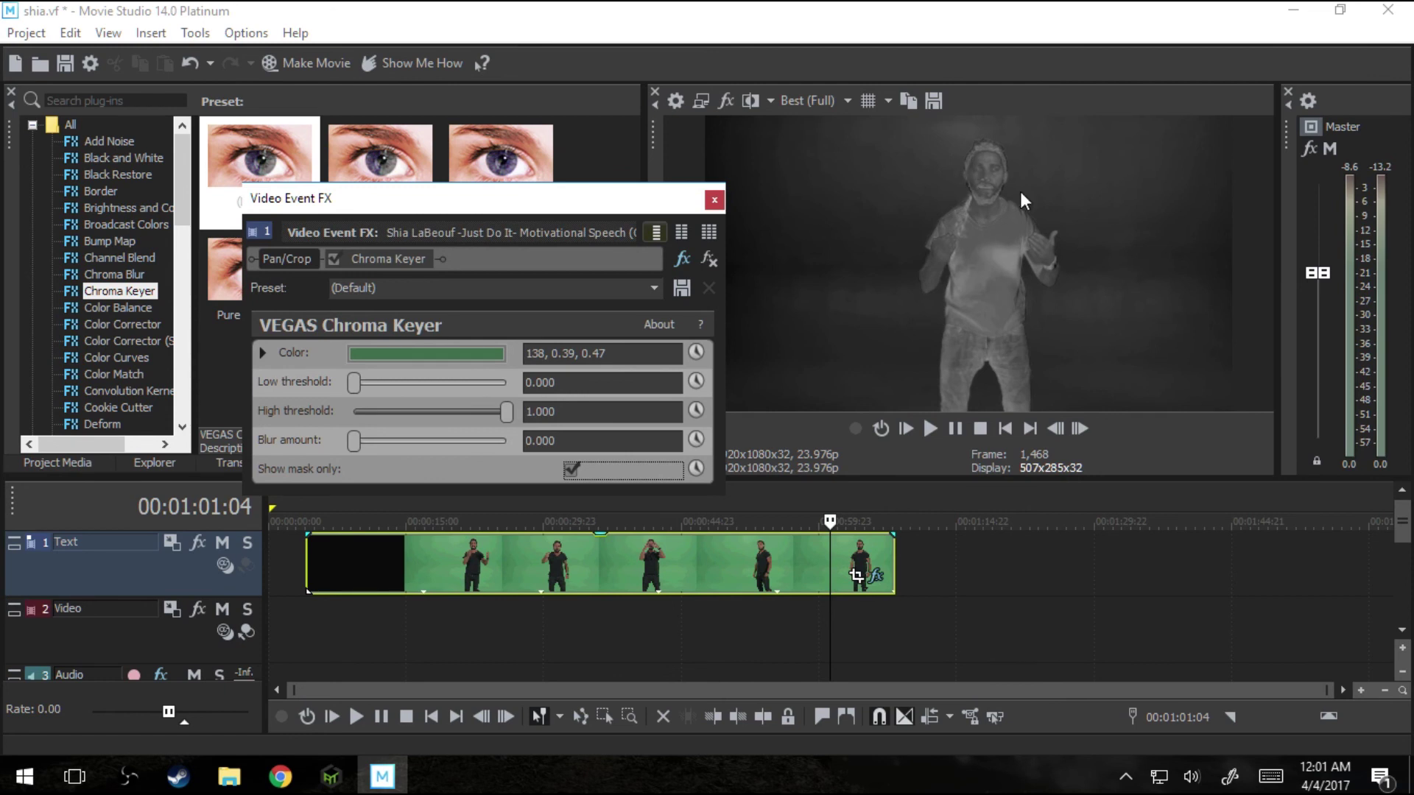
{"action": "left_click", "coordinate": [573, 471]}
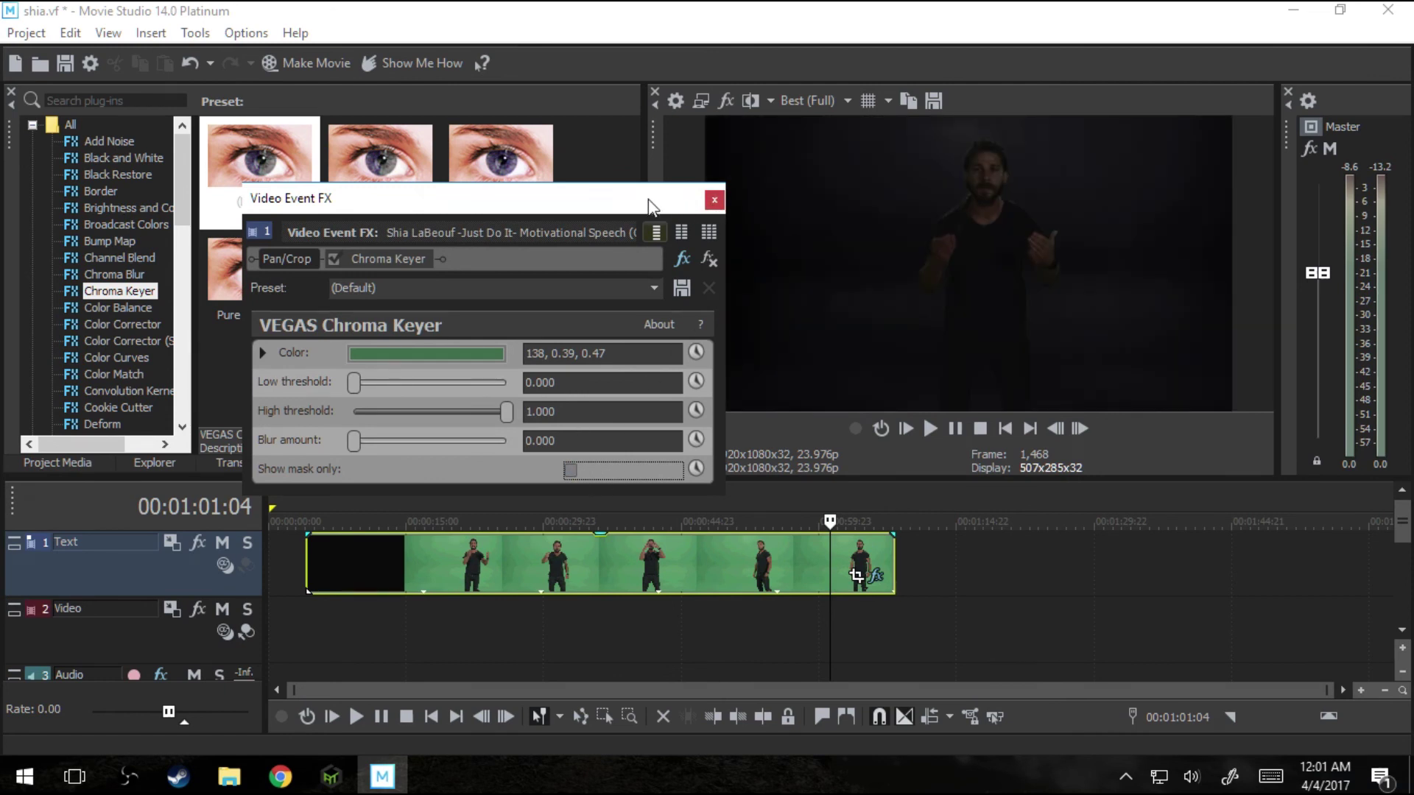
- Place stage.jpg on the Video track below the speech clip, trimmed to end with it
{"action": "left_click_drag", "start_coordinate": [667, 212], "coordinate": [1270, 367]}
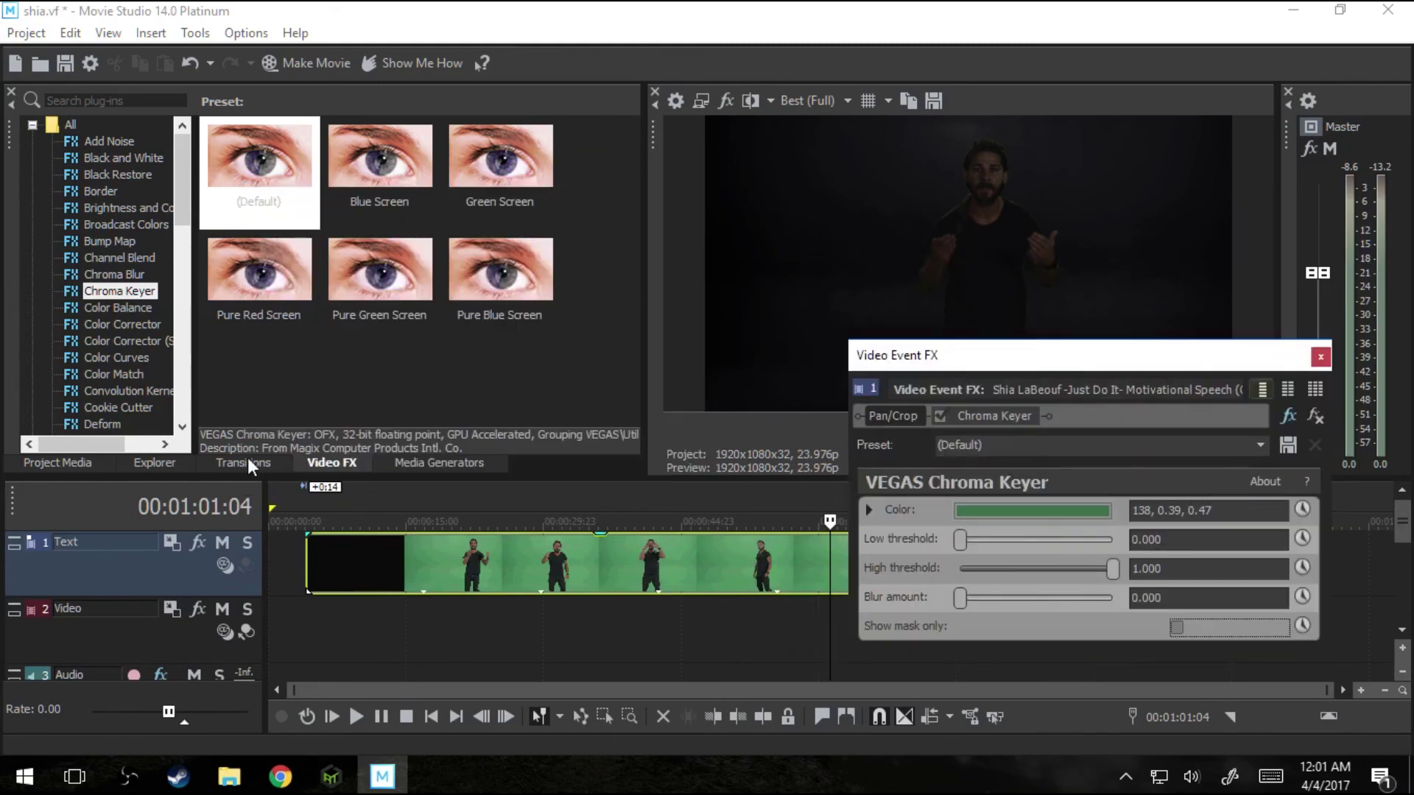
{"action": "left_click", "coordinate": [93, 457]}
{"action": "left_click_drag", "start_coordinate": [408, 209], "coordinate": [1002, 662]}
{"action": "left_click_drag", "start_coordinate": [1145, 361], "coordinate": [596, 251]}
{"action": "left_click_drag", "start_coordinate": [1001, 632], "coordinate": [893, 631]}
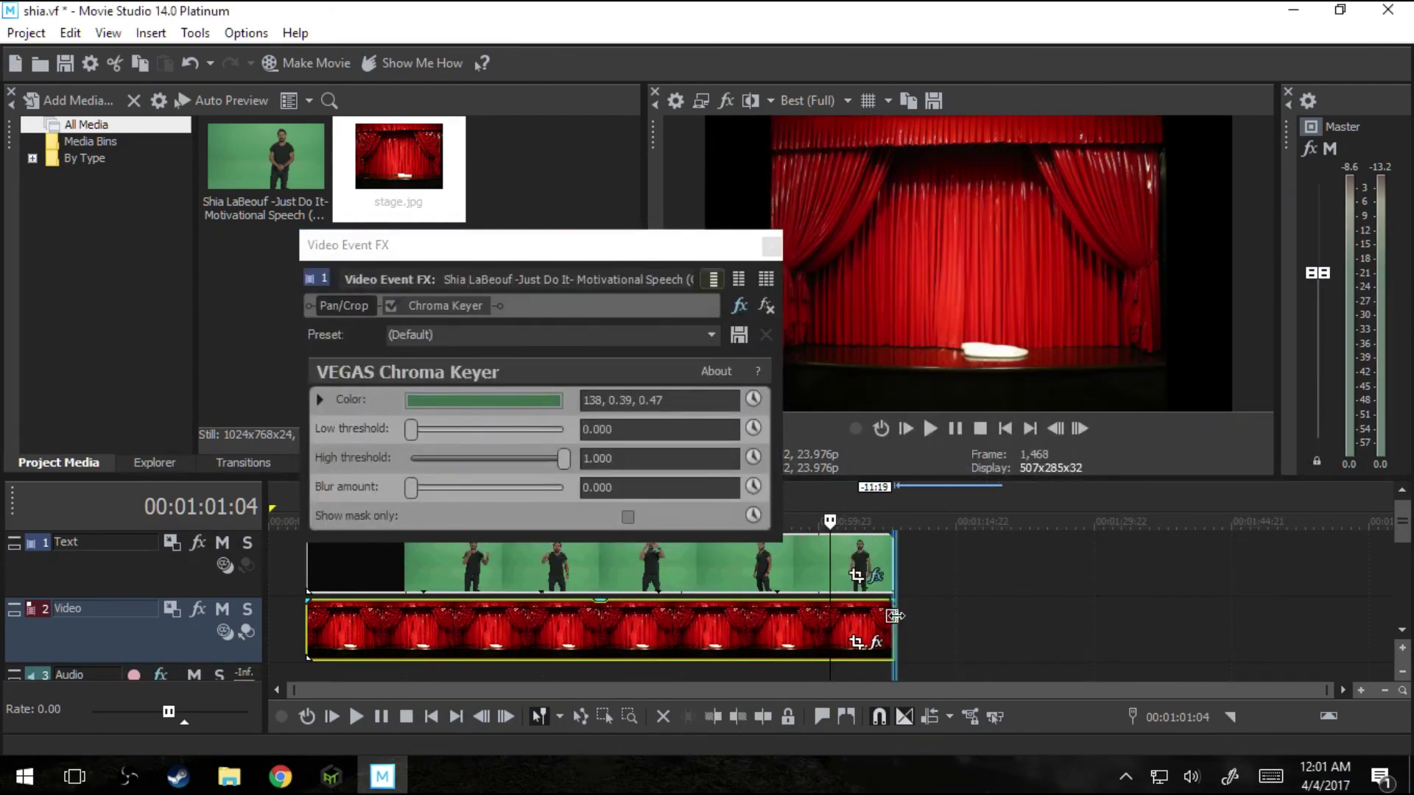
{"action": "left_click", "coordinate": [785, 574]}
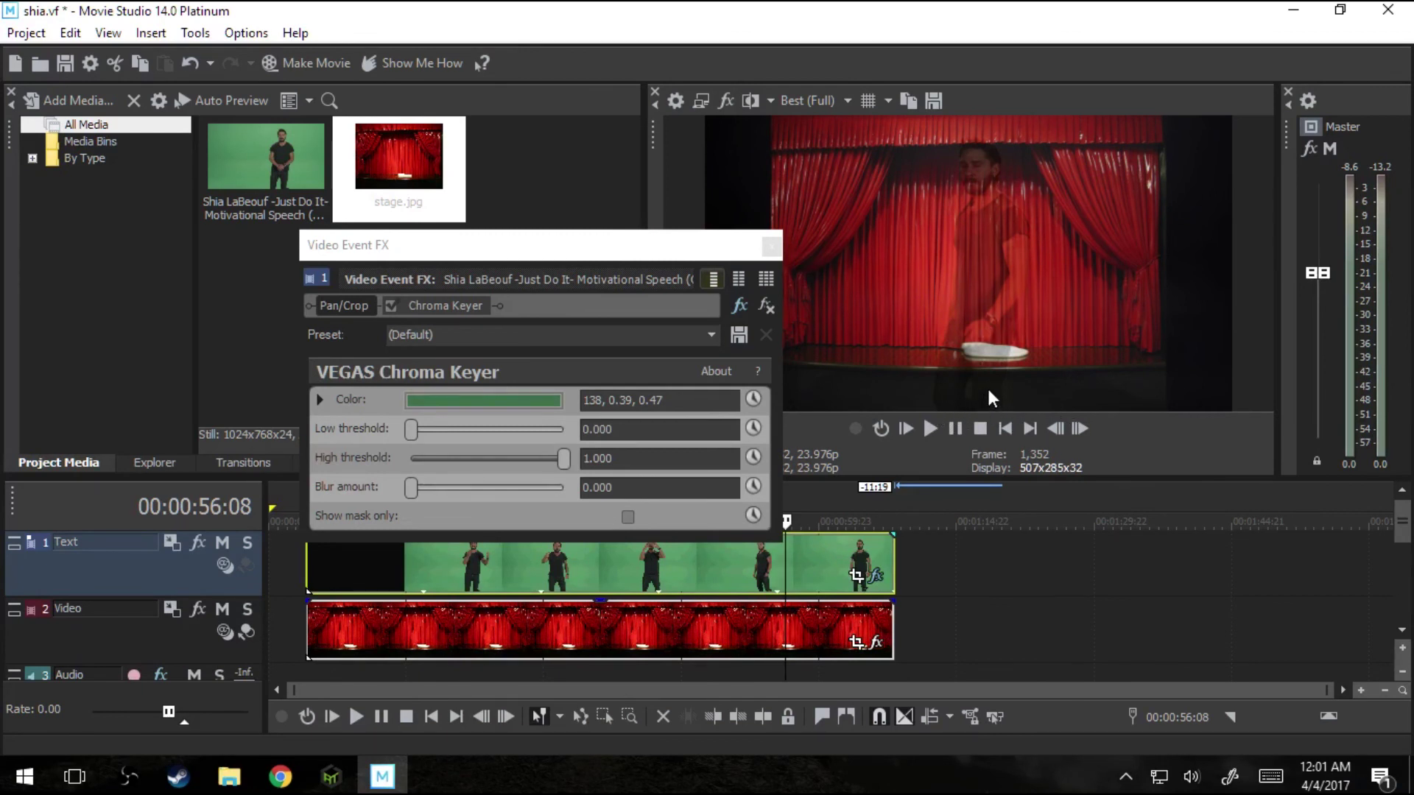
- Crop stage.jpg in Event Pan/Crop to a 16:9 Widescreen area of 614.4 × 345.6
{"action": "left_click", "coordinate": [857, 642]}
{"action": "left_click", "coordinate": [1116, 337]}
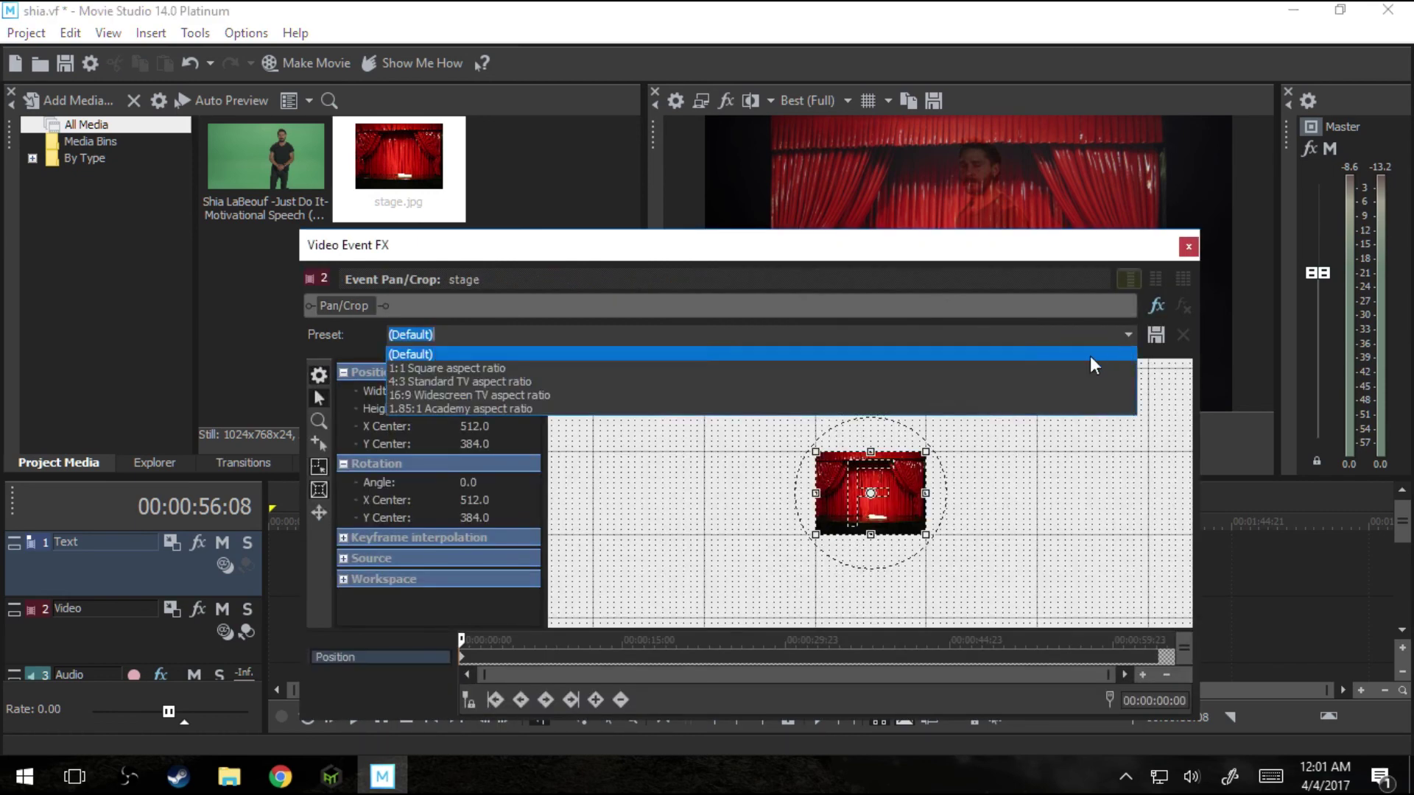
{"action": "left_click", "coordinate": [540, 394]}
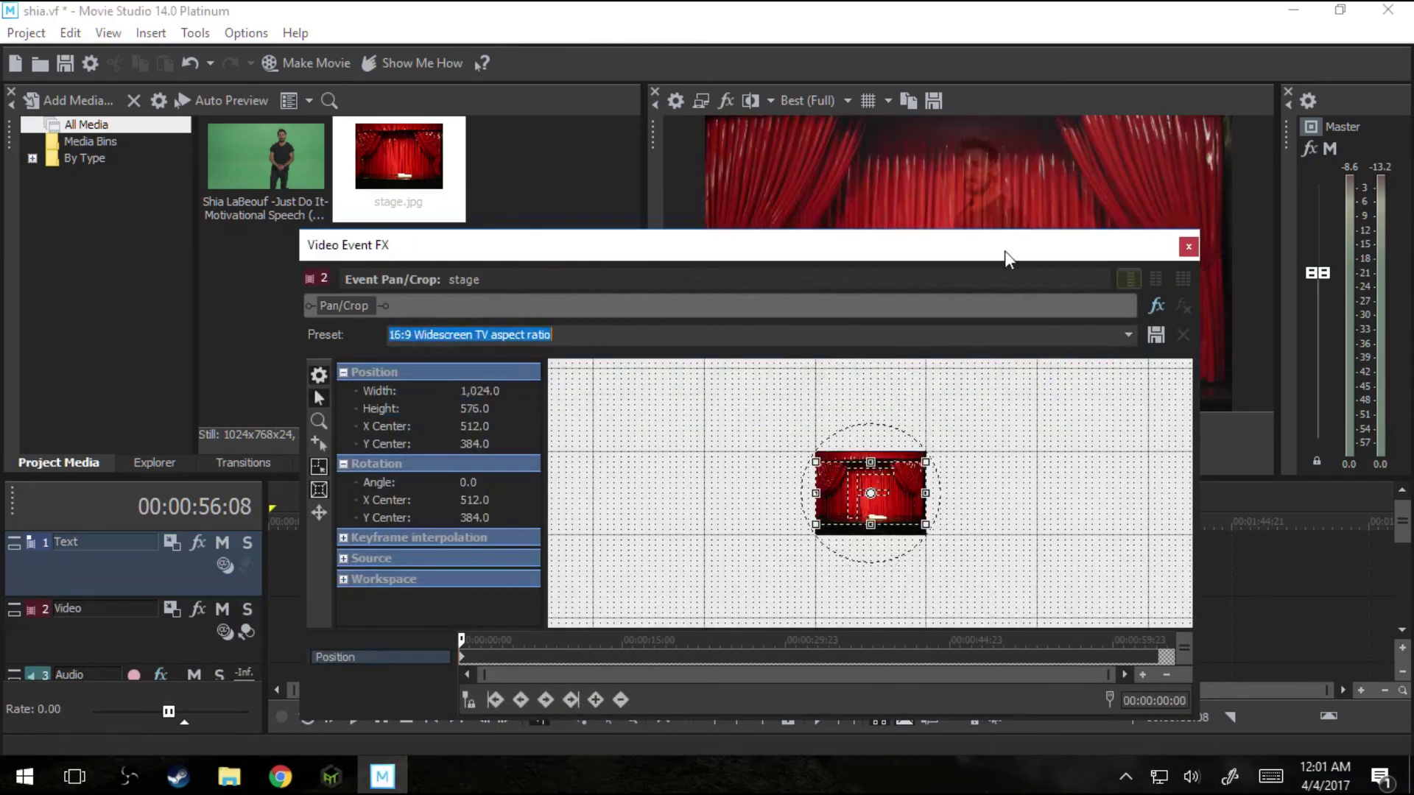
{"action": "left_click_drag", "start_coordinate": [1004, 246], "coordinate": [1021, 455]}
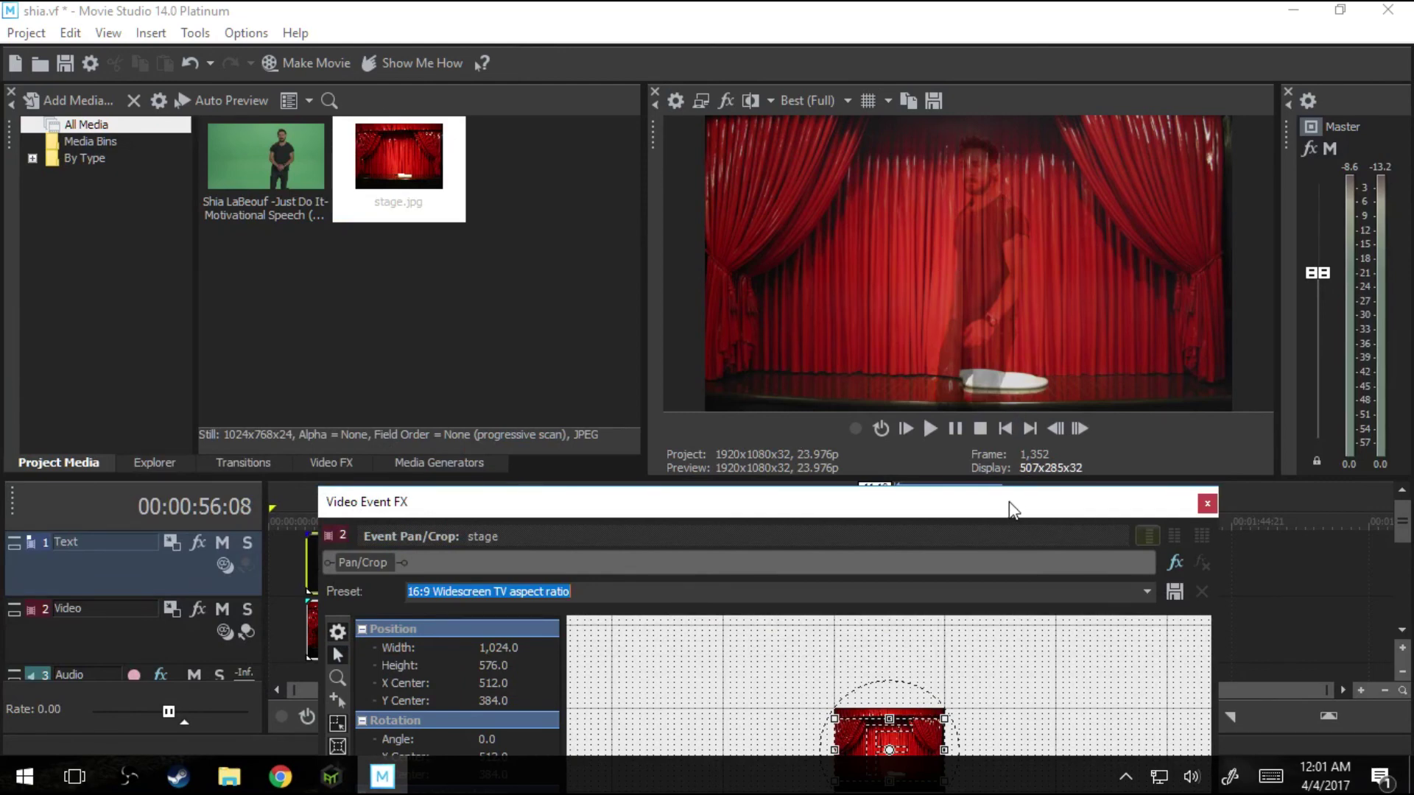
{"action": "left_click_drag", "start_coordinate": [1010, 510], "coordinate": [881, 242]}
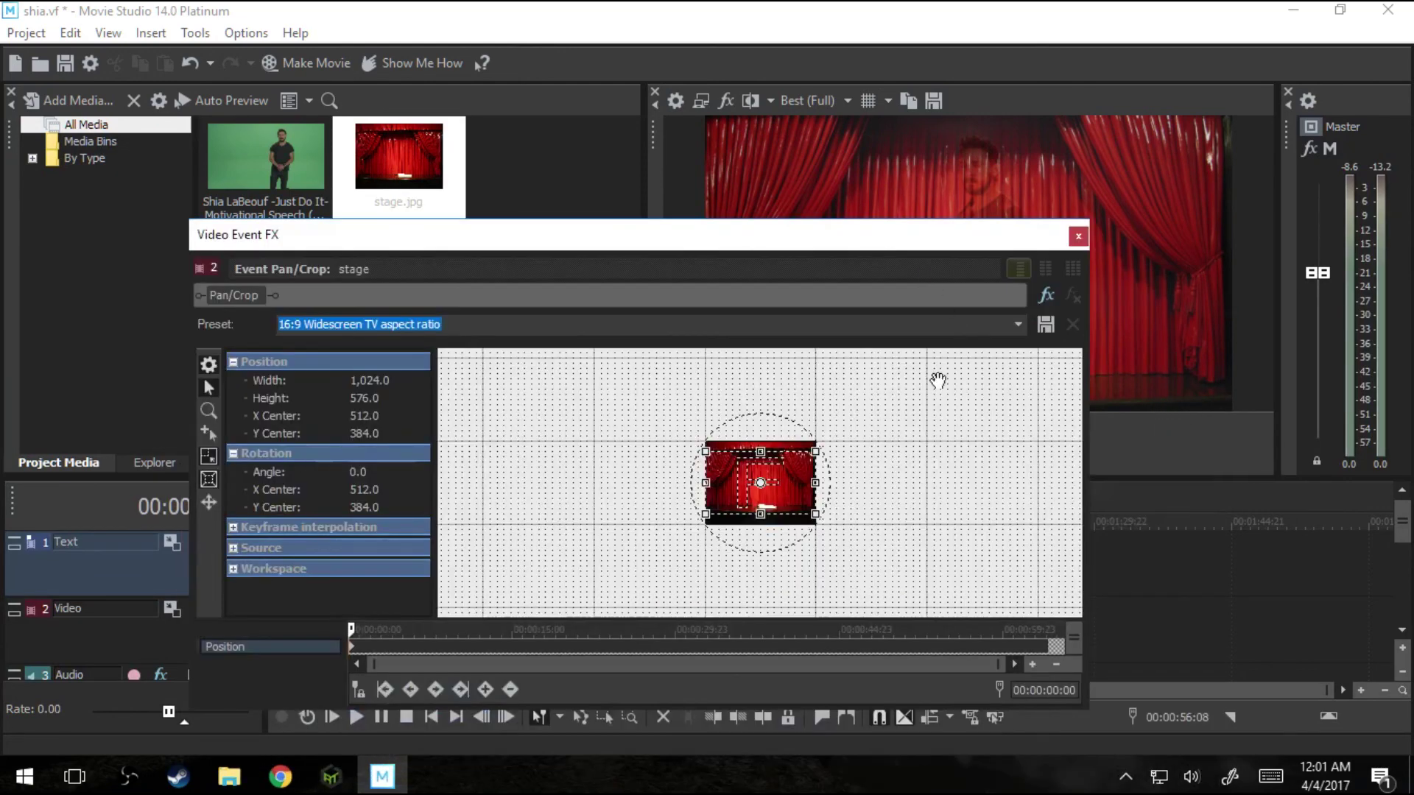
{"action": "left_click_drag", "start_coordinate": [815, 452], "coordinate": [776, 468]}
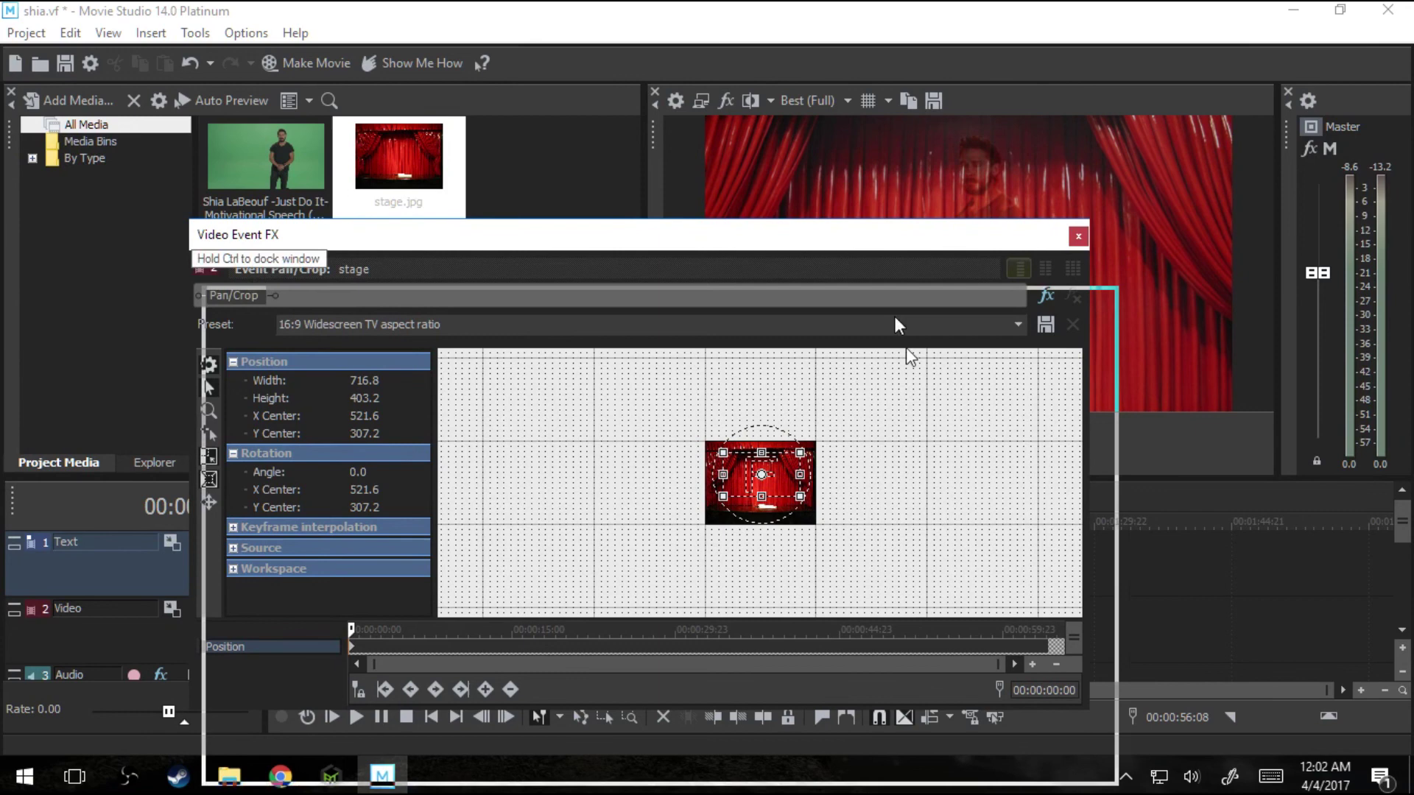
{"action": "left_click_drag", "start_coordinate": [898, 324], "coordinate": [885, 364]}
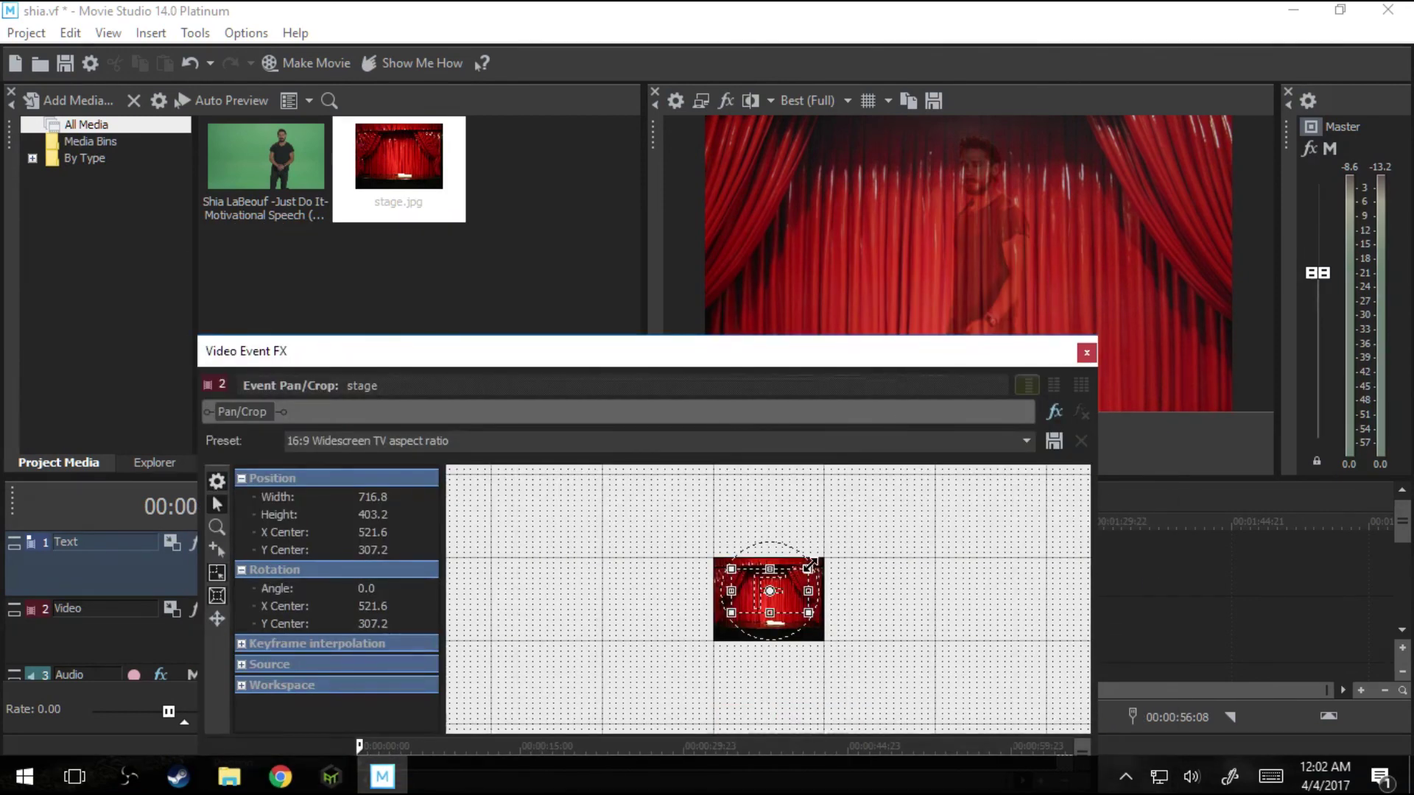
{"action": "left_click_drag", "start_coordinate": [810, 565], "coordinate": [804, 568]}
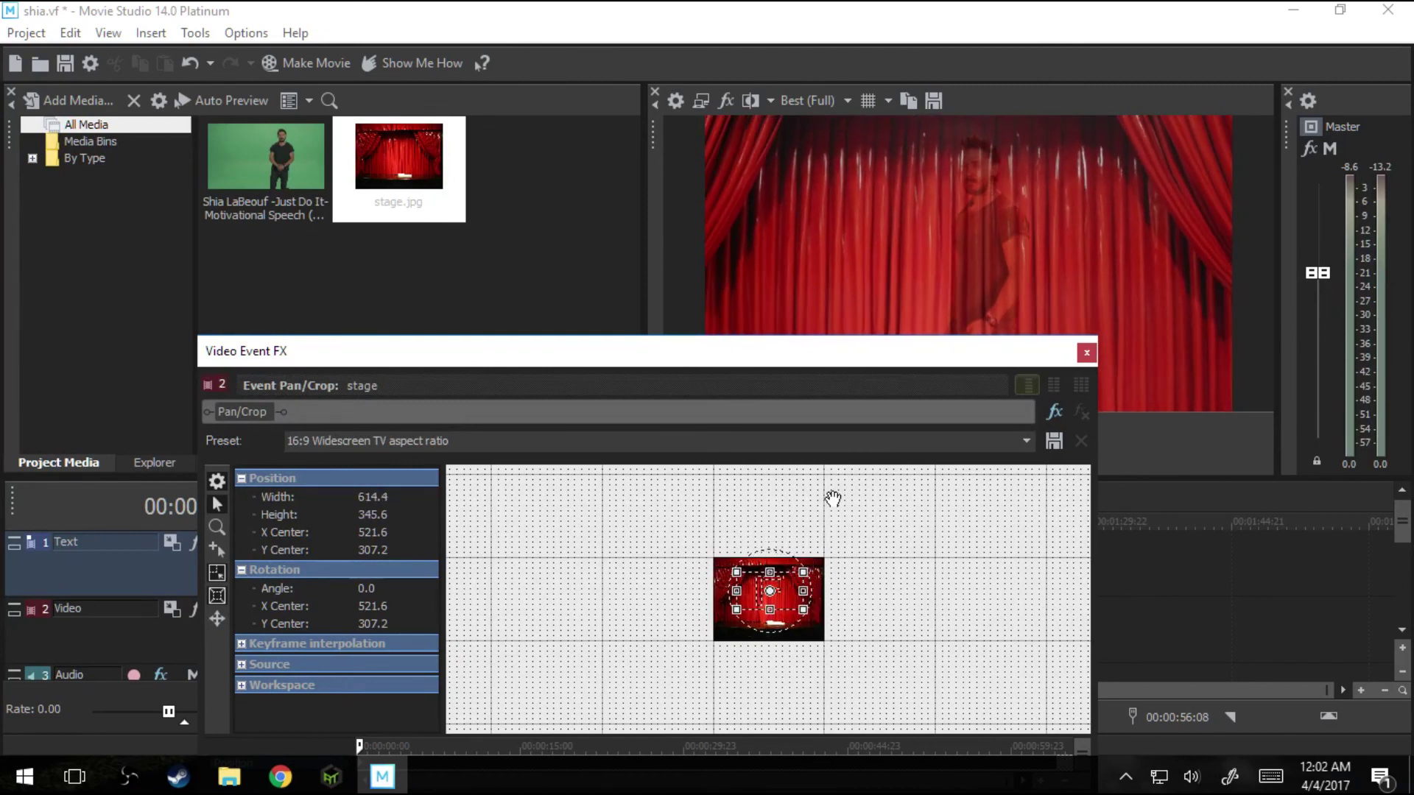
{"action": "left_click_drag", "start_coordinate": [882, 360], "coordinate": [1046, 499]}
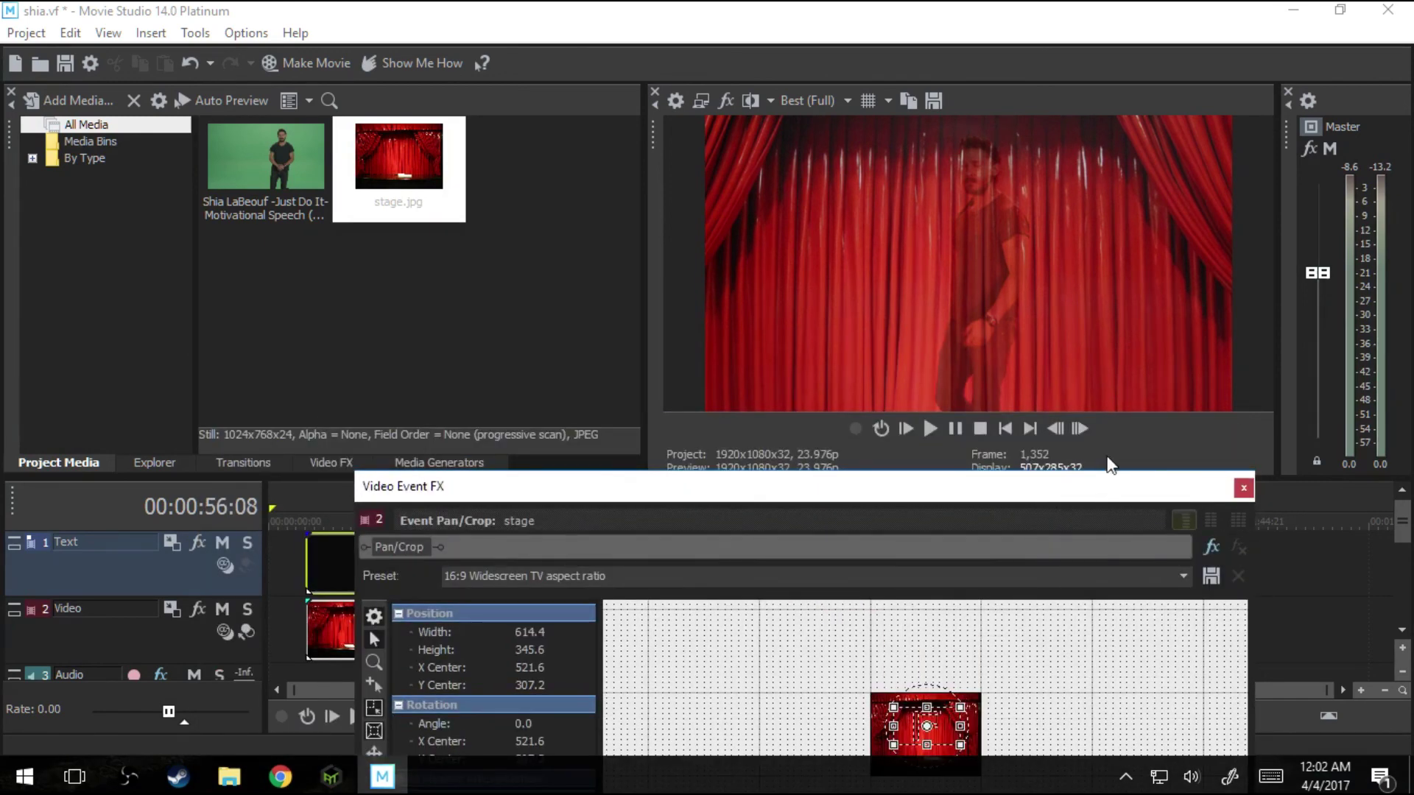
{"action": "left_click", "coordinate": [1241, 486]}
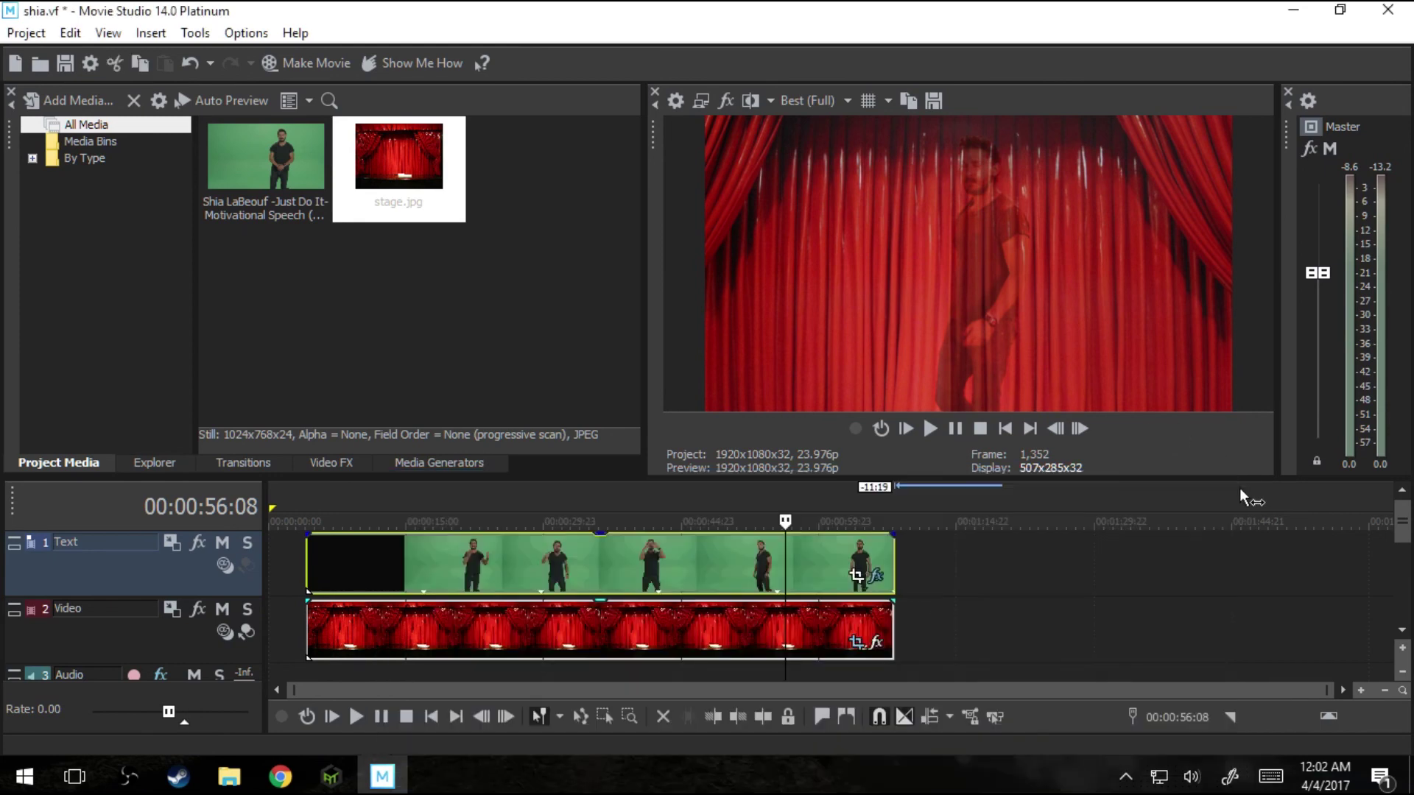
- Reopen the speech clip's Chroma Keyer and drag the thresholds to 0.272 low and 0.374 high
{"action": "left_click", "coordinate": [877, 578]}
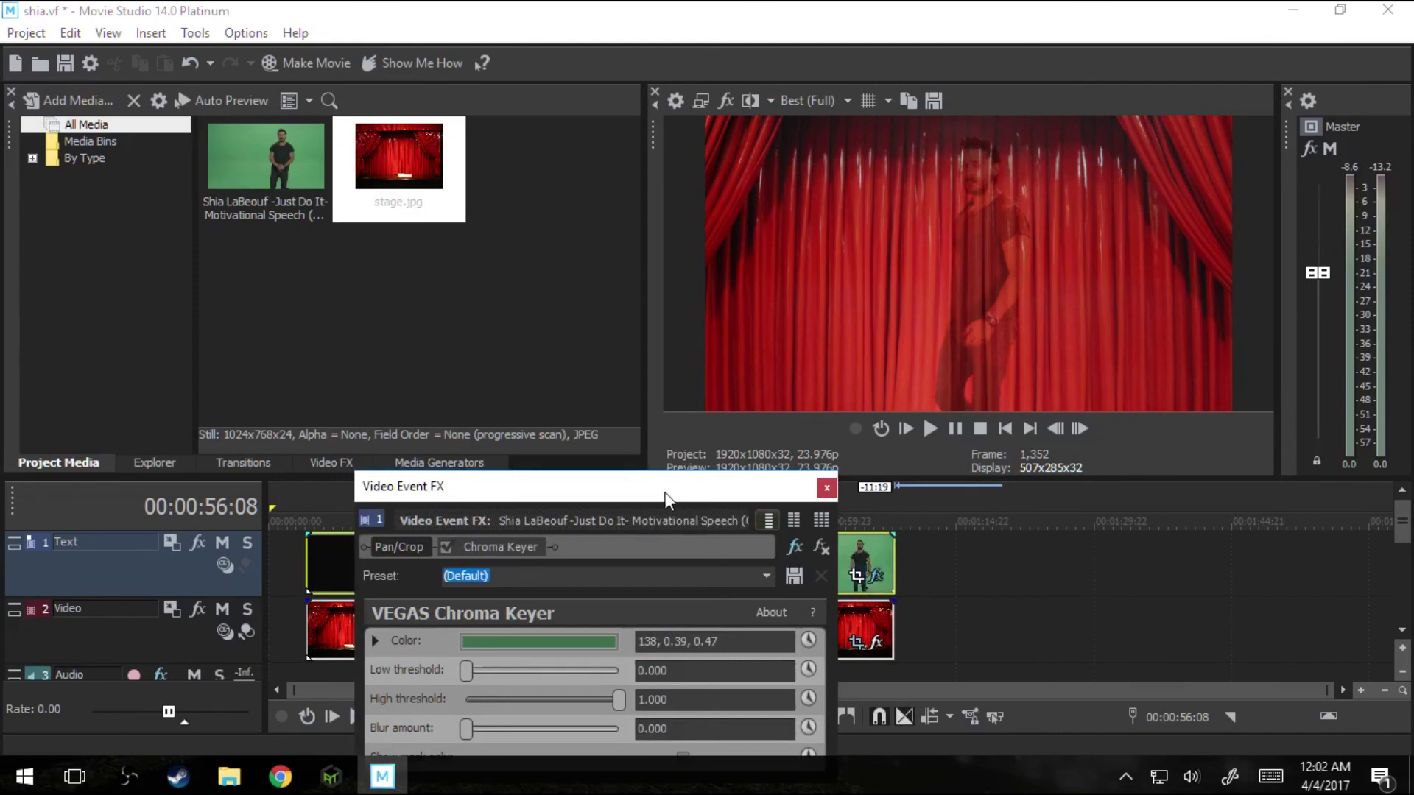
{"action": "left_click_drag", "start_coordinate": [667, 499], "coordinate": [552, 220]}
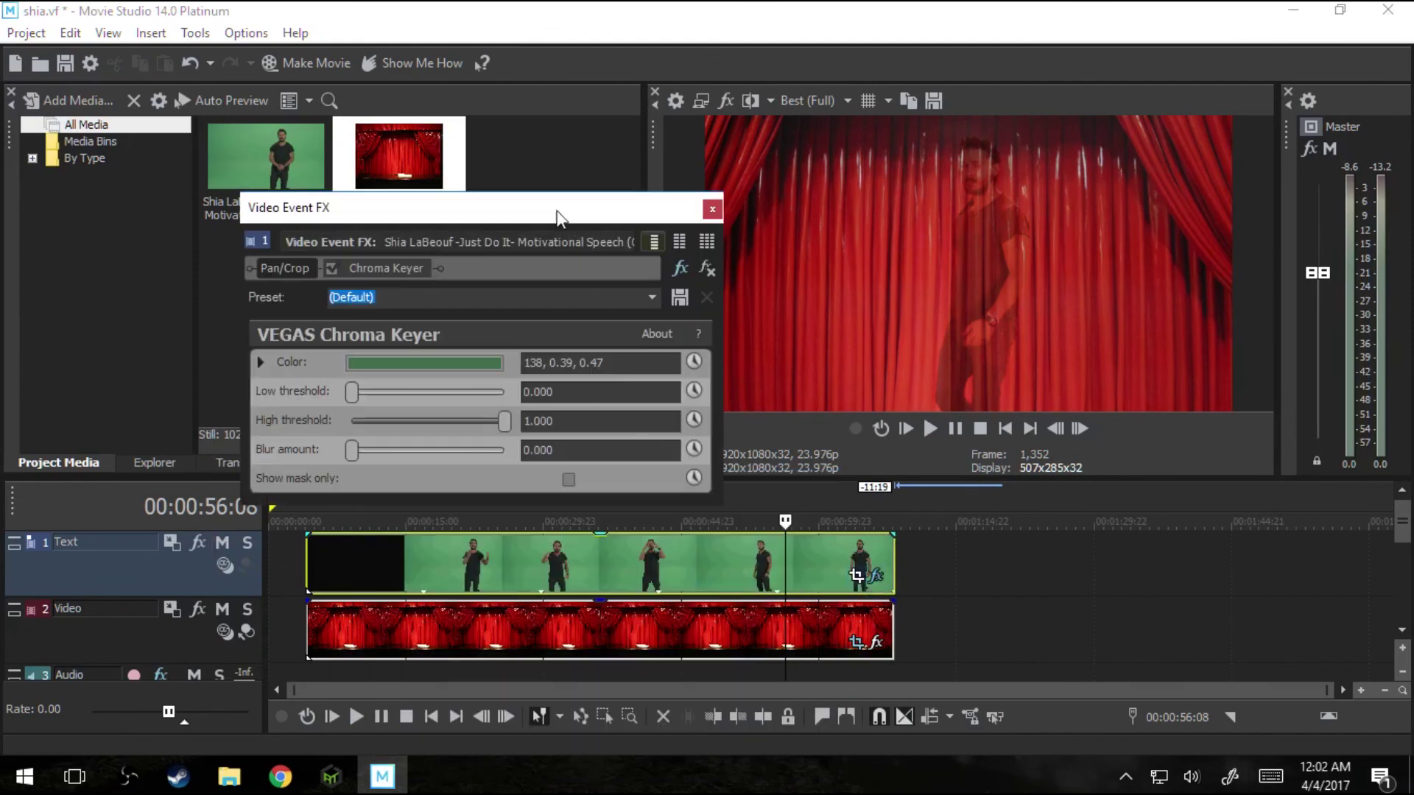
{"action": "left_click", "coordinate": [712, 209]}
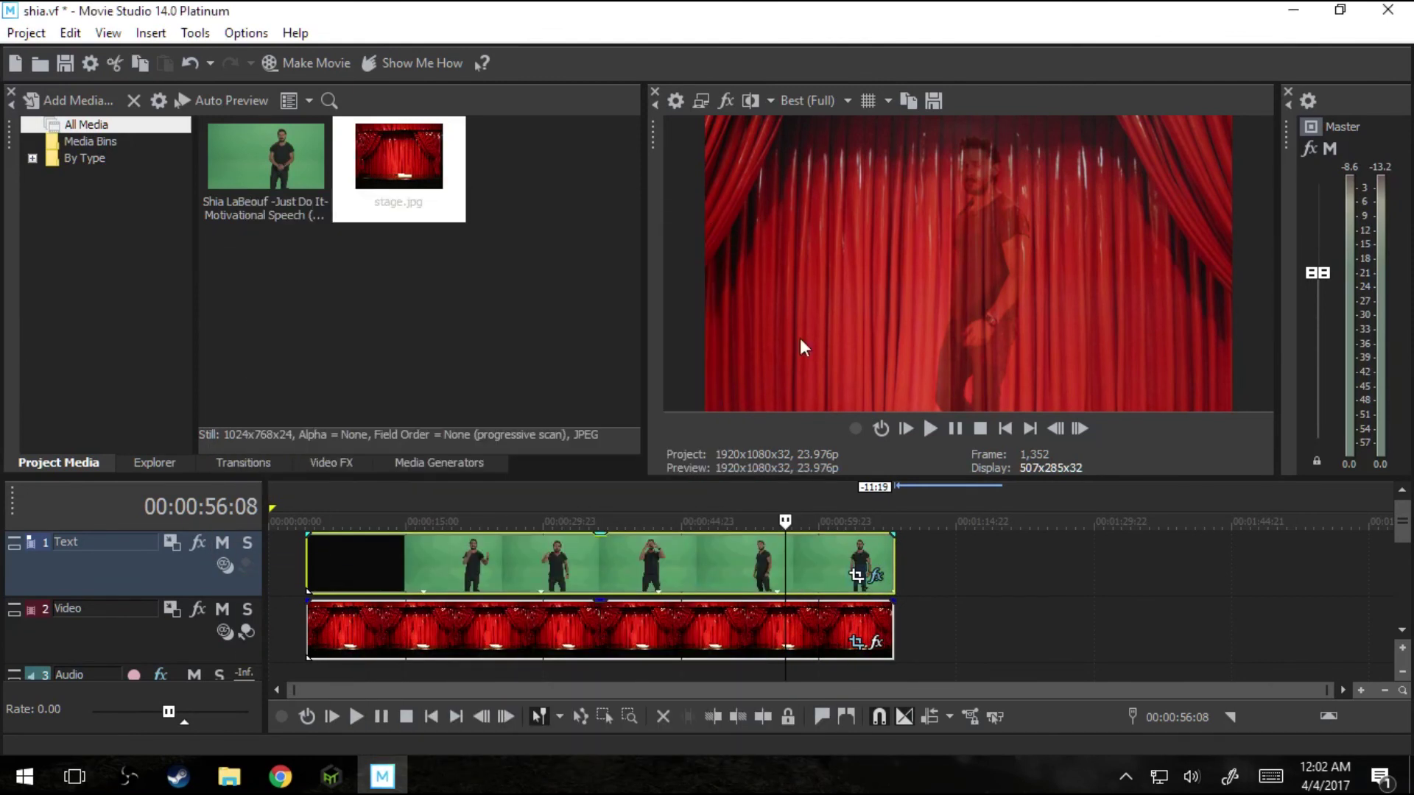
{"action": "left_click", "coordinate": [877, 580]}
{"action": "left_click_drag", "start_coordinate": [462, 216], "coordinate": [467, 230]}
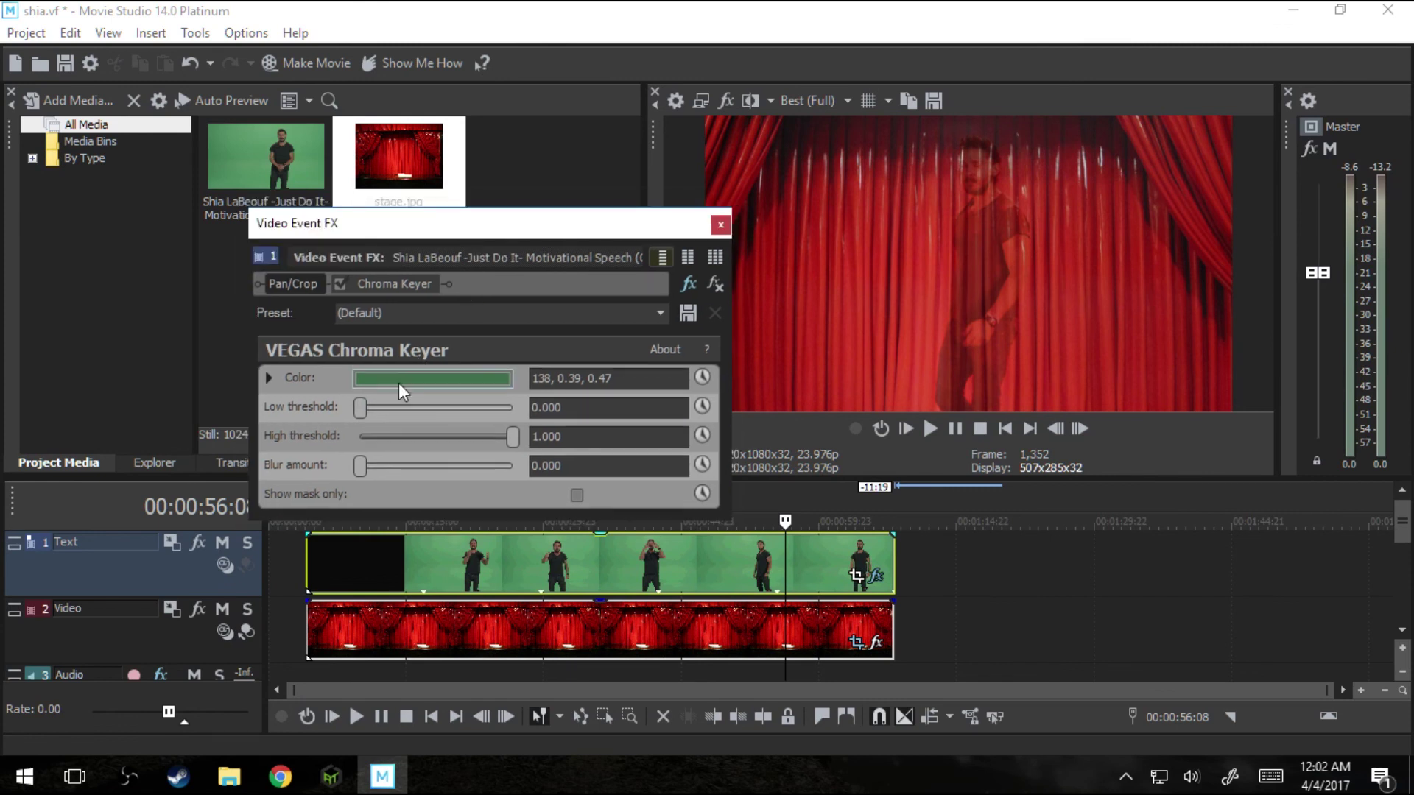
{"action": "mouse_move", "coordinate": [362, 407]}
{"action": "left_mouse_down"}
{"action": "mouse_move", "coordinate": [400, 411]}
{"action": "mouse_move", "coordinate": [316, 414]}
{"action": "mouse_move", "coordinate": [372, 417]}
{"action": "mouse_move", "coordinate": [344, 413]}
{"action": "left_mouse_up"}
{"action": "left_click_drag", "start_coordinate": [360, 411], "coordinate": [396, 414]}
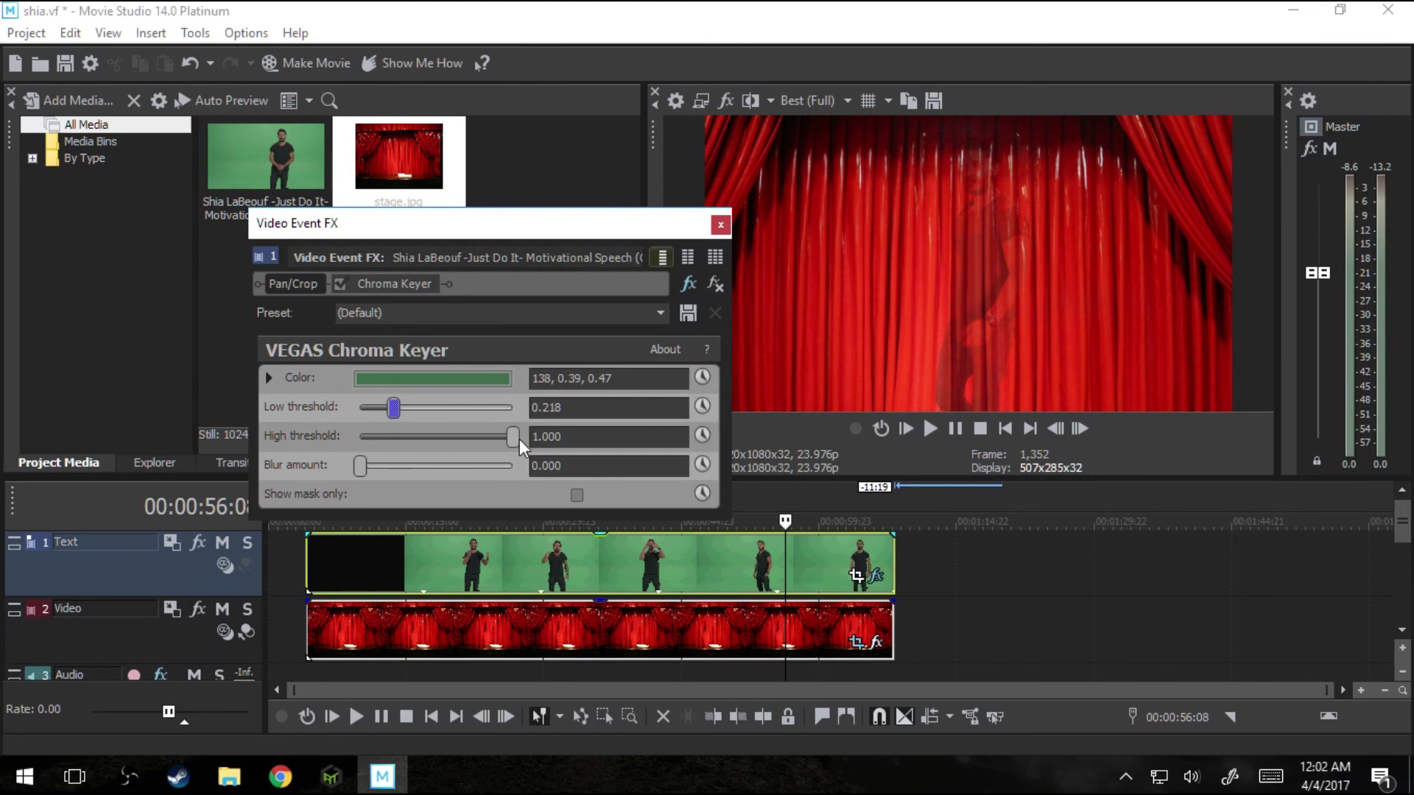
{"action": "left_click_drag", "start_coordinate": [514, 437], "coordinate": [404, 420]}
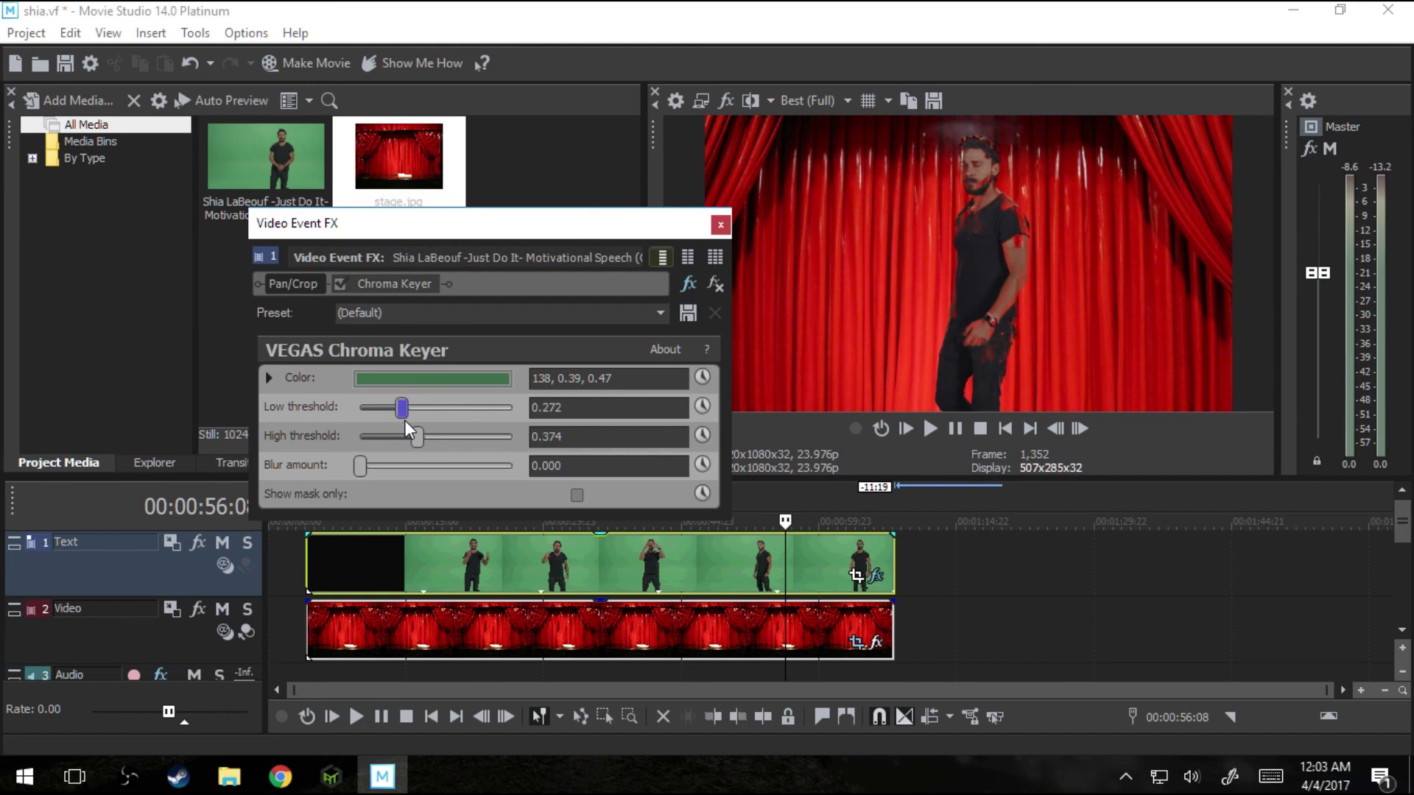
- Turn on Show mask only and nudge the thresholds to 0.211 low and 0.354 high
{"action": "left_click", "coordinate": [576, 494]}
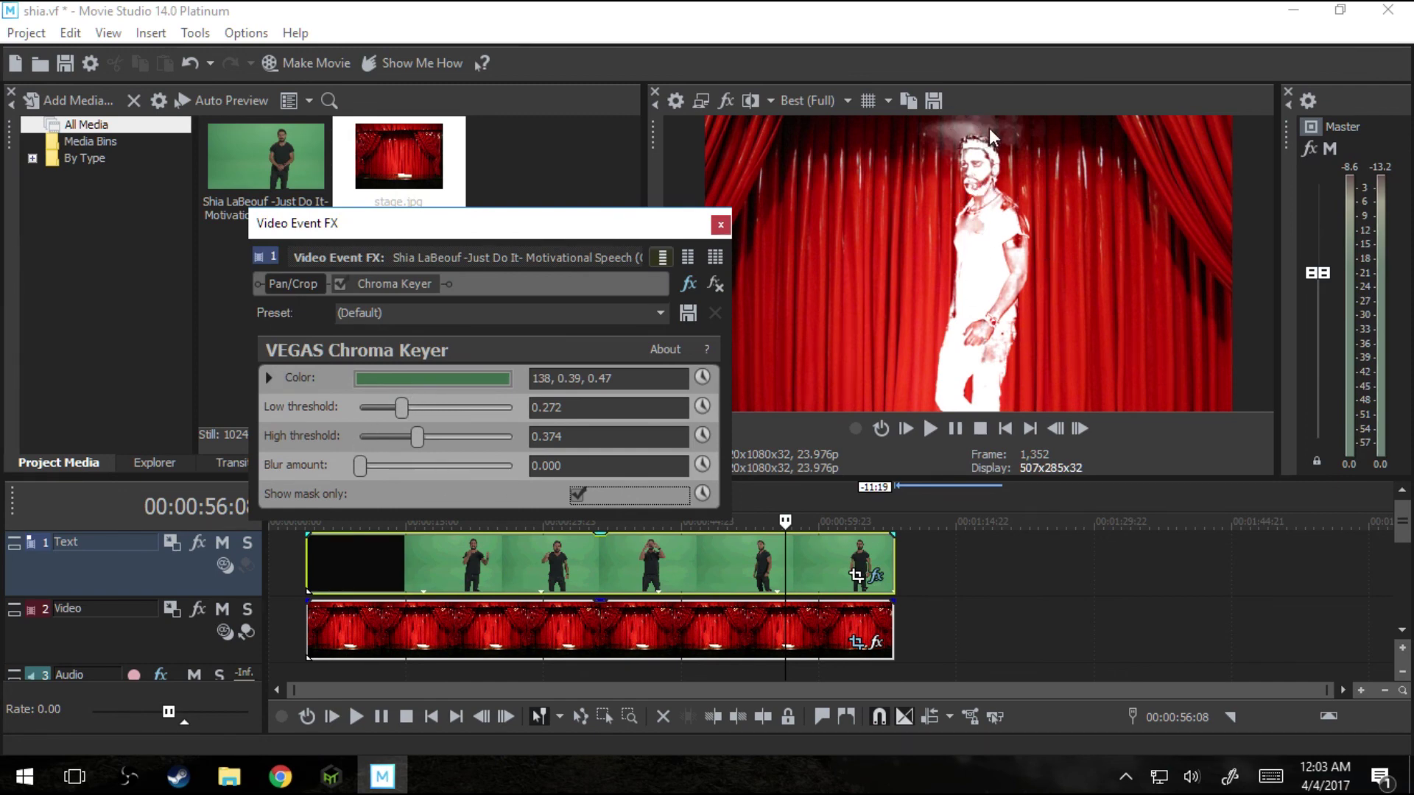
{"action": "mouse_move", "coordinate": [403, 408]}
{"action": "left_mouse_down"}
{"action": "mouse_move", "coordinate": [414, 432]}
{"action": "mouse_move", "coordinate": [386, 408]}
{"action": "mouse_move", "coordinate": [386, 435]}
{"action": "mouse_move", "coordinate": [413, 435]}
{"action": "left_mouse_up"}
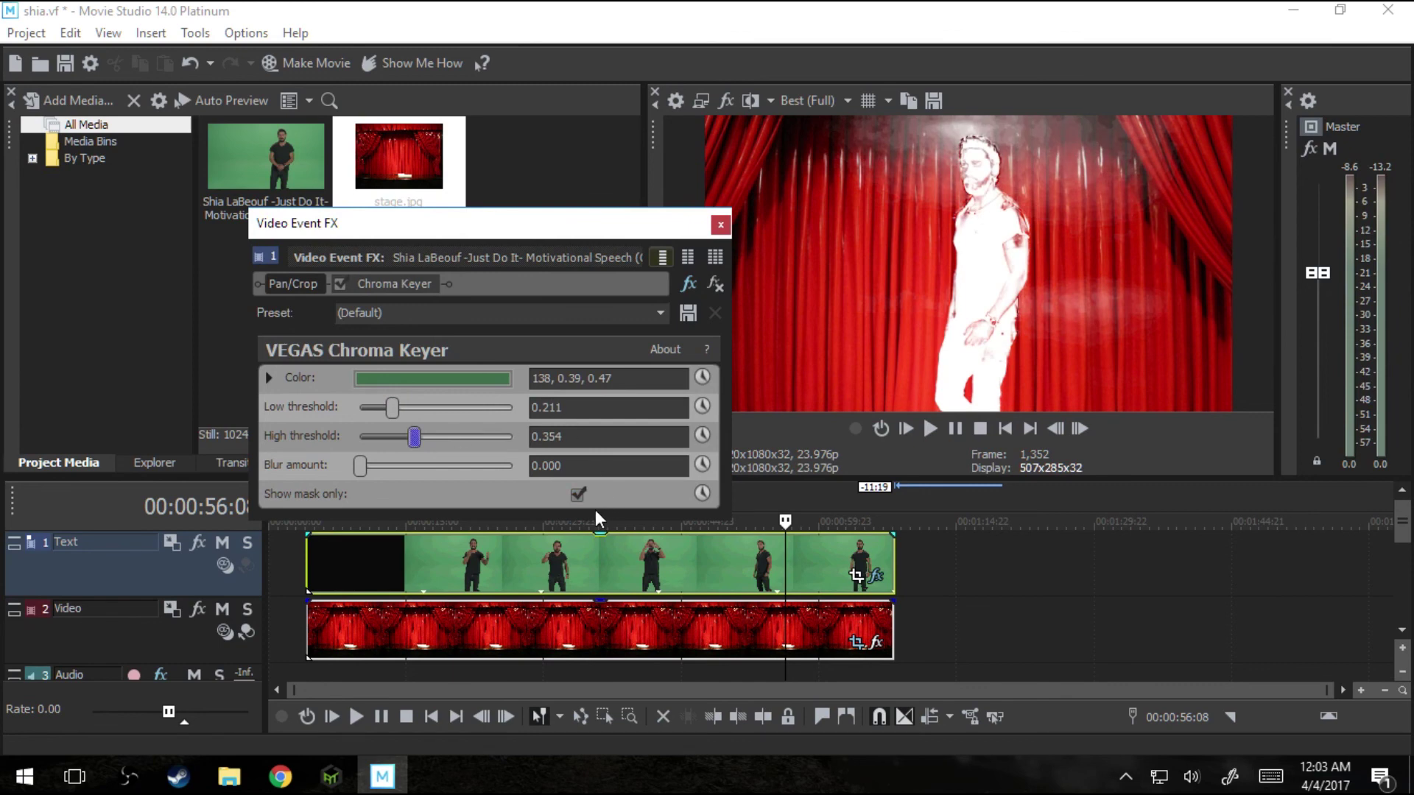
- Toggle the Chroma Keyer on and off repeatedly to compare keyed and raw green-screen footage
{"action": "left_click", "coordinate": [340, 284]}
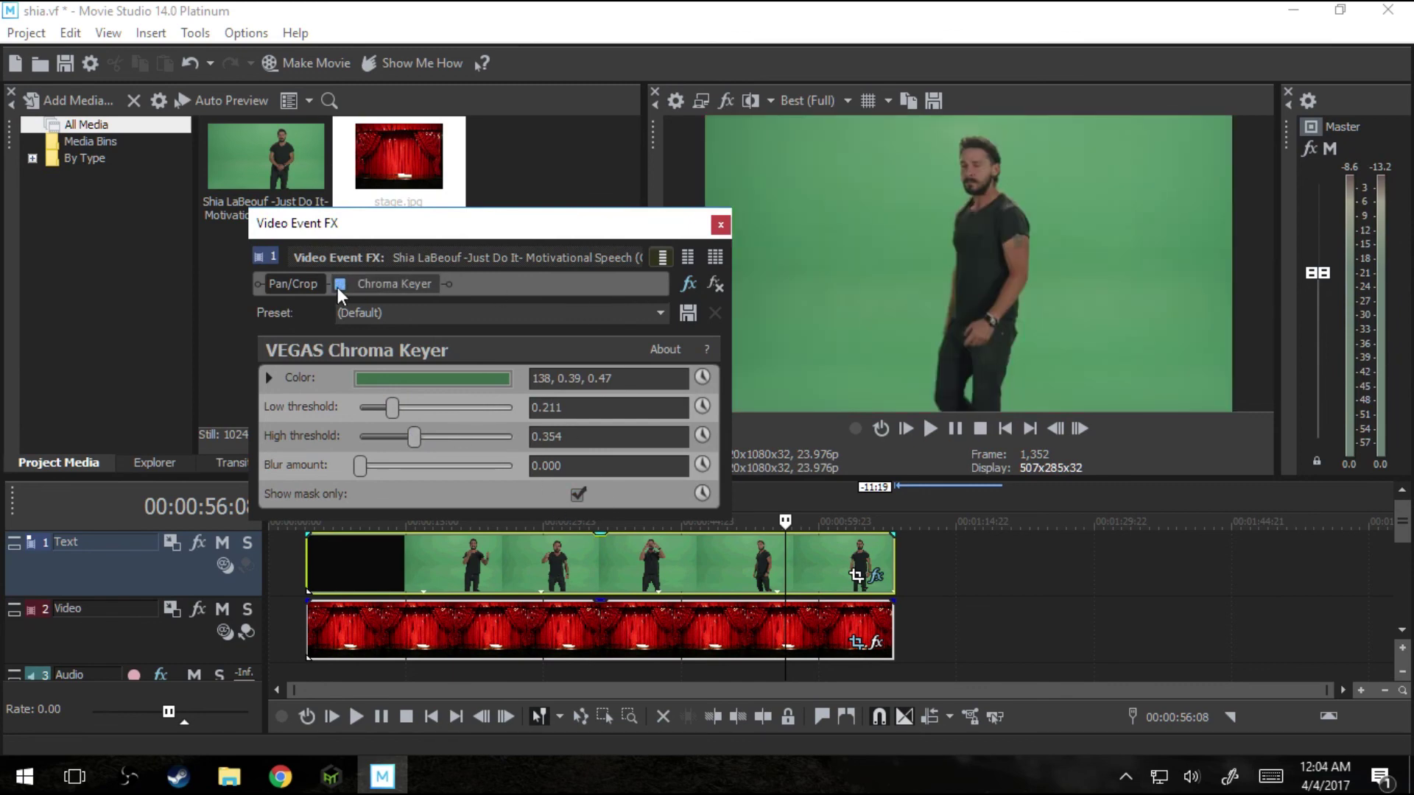
{"action": "left_click", "coordinate": [338, 285]}
{"action": "left_click", "coordinate": [338, 285]}
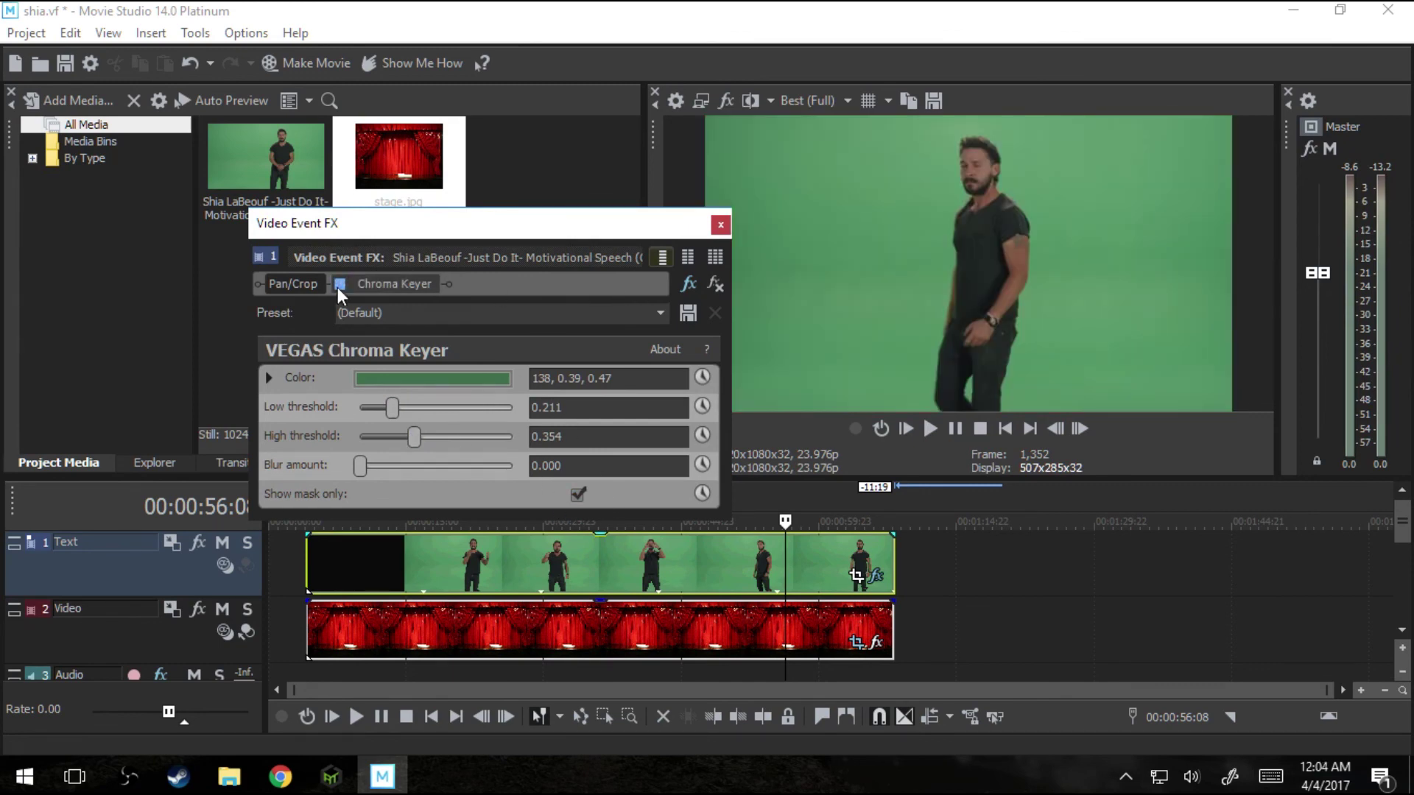
{"action": "left_click", "coordinate": [404, 381]}
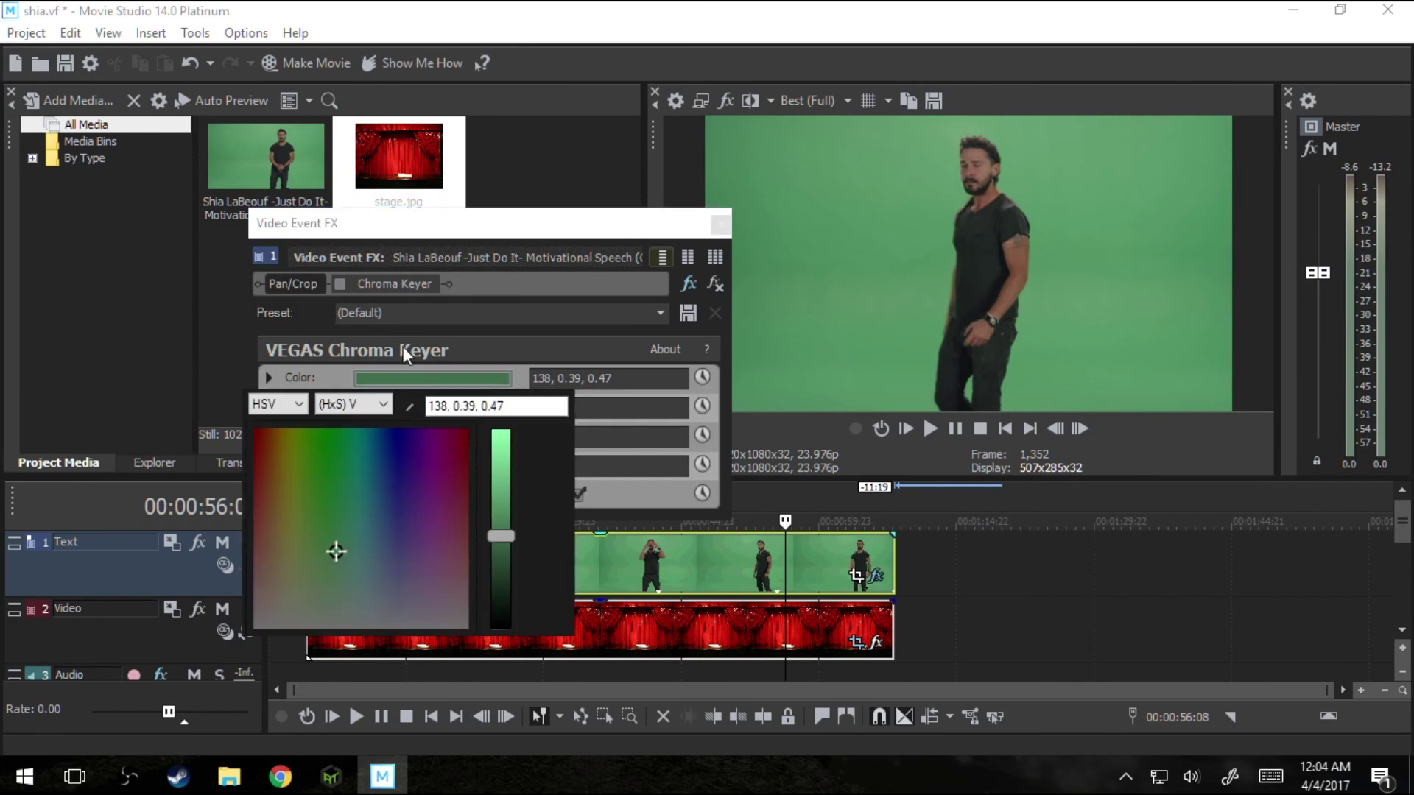
{"action": "left_click", "coordinate": [393, 284]}
{"action": "left_click", "coordinate": [339, 284]}
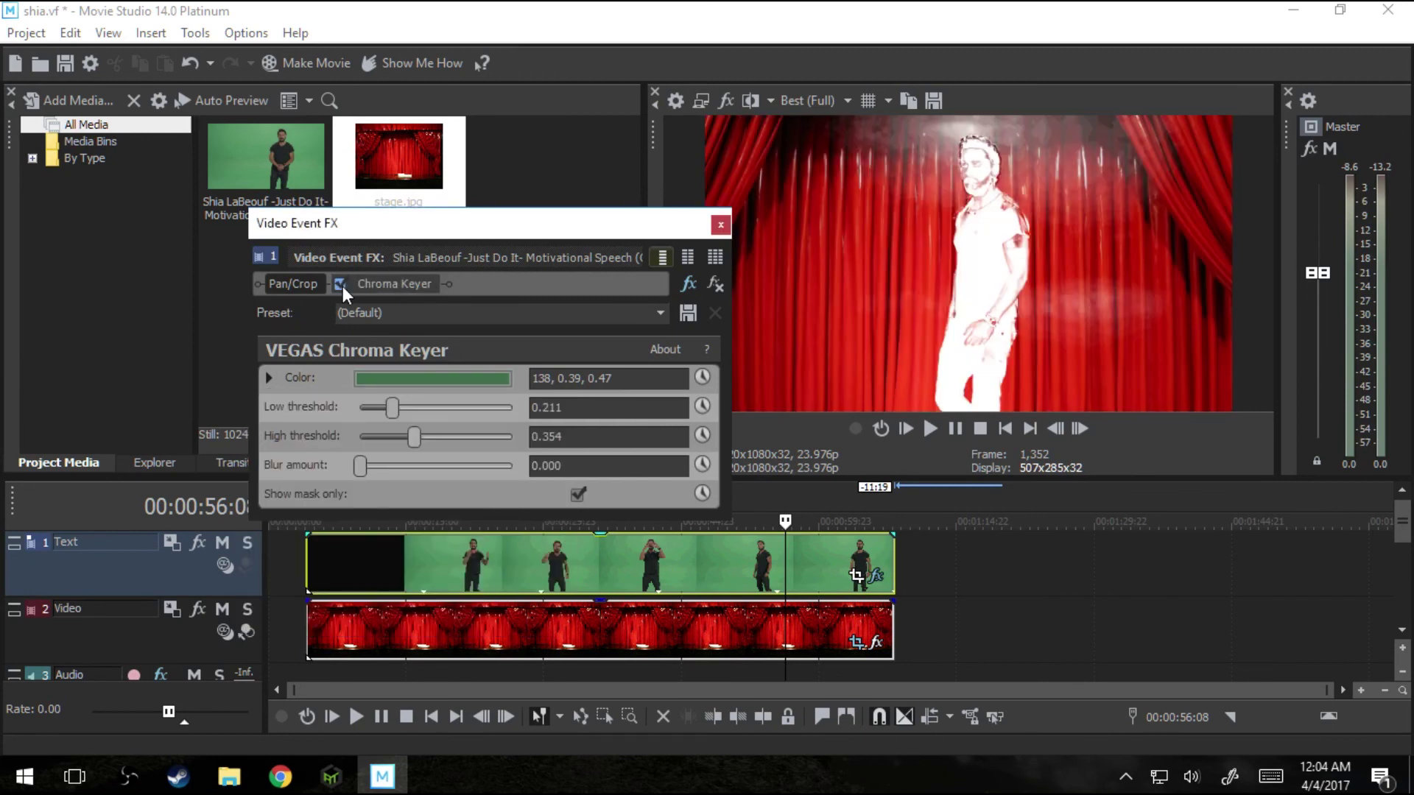
{"action": "left_click", "coordinate": [340, 286]}
{"action": "left_click", "coordinate": [340, 285]}
{"action": "left_click", "coordinate": [341, 286]}
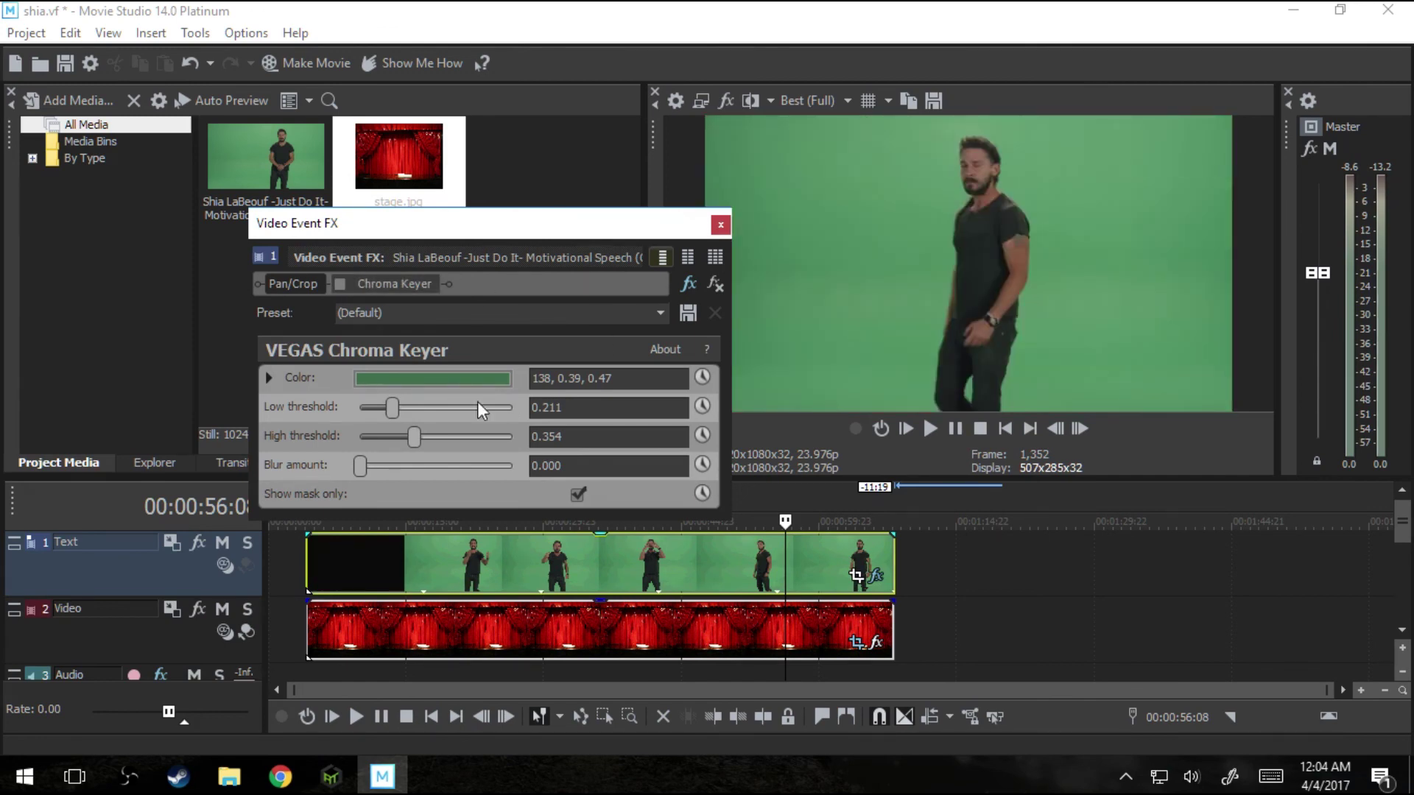
- Re-sample the green backdrop as the key colour with the eyedropper and re-enable the key
{"action": "left_click", "coordinate": [472, 377]}
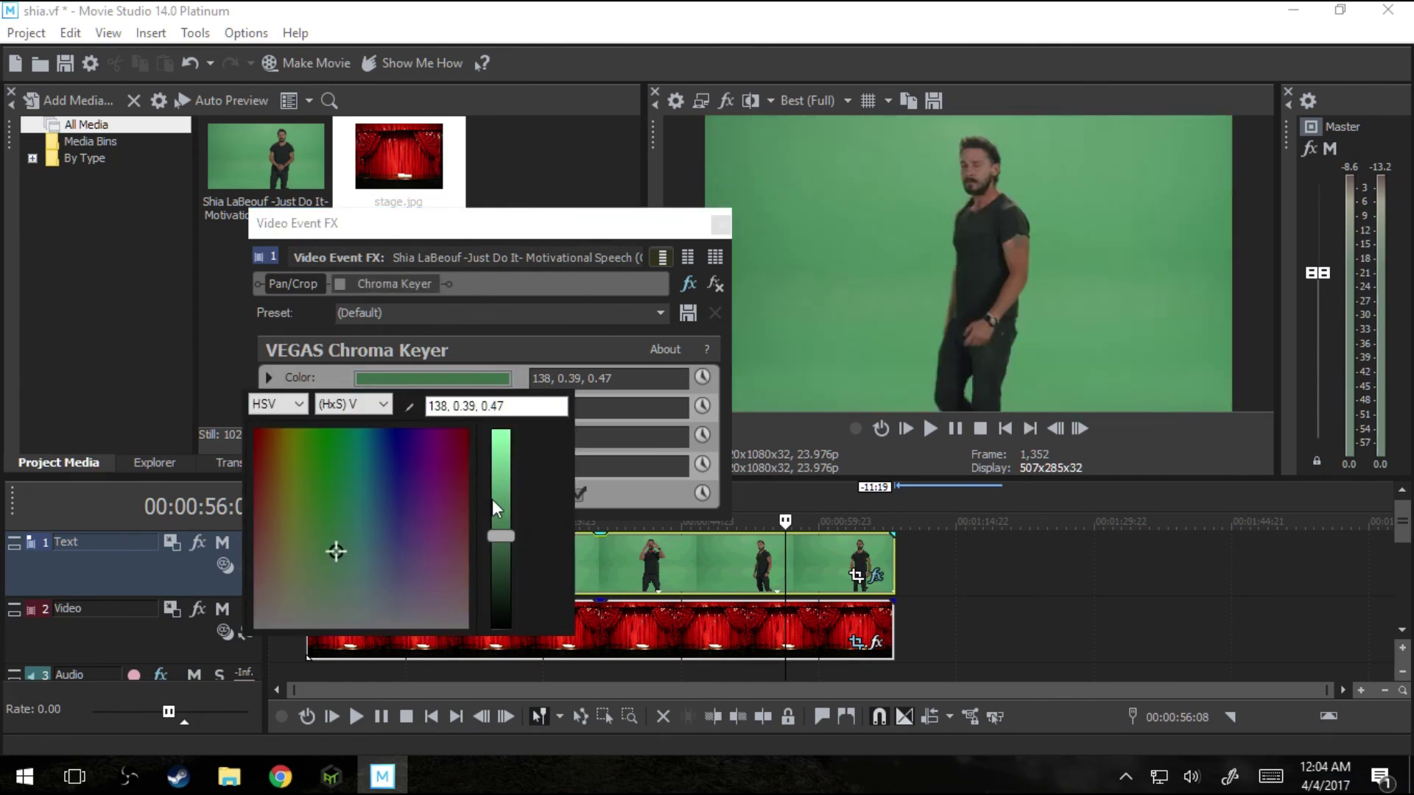
{"action": "left_click", "coordinate": [410, 405]}
{"action": "left_click", "coordinate": [844, 184]}
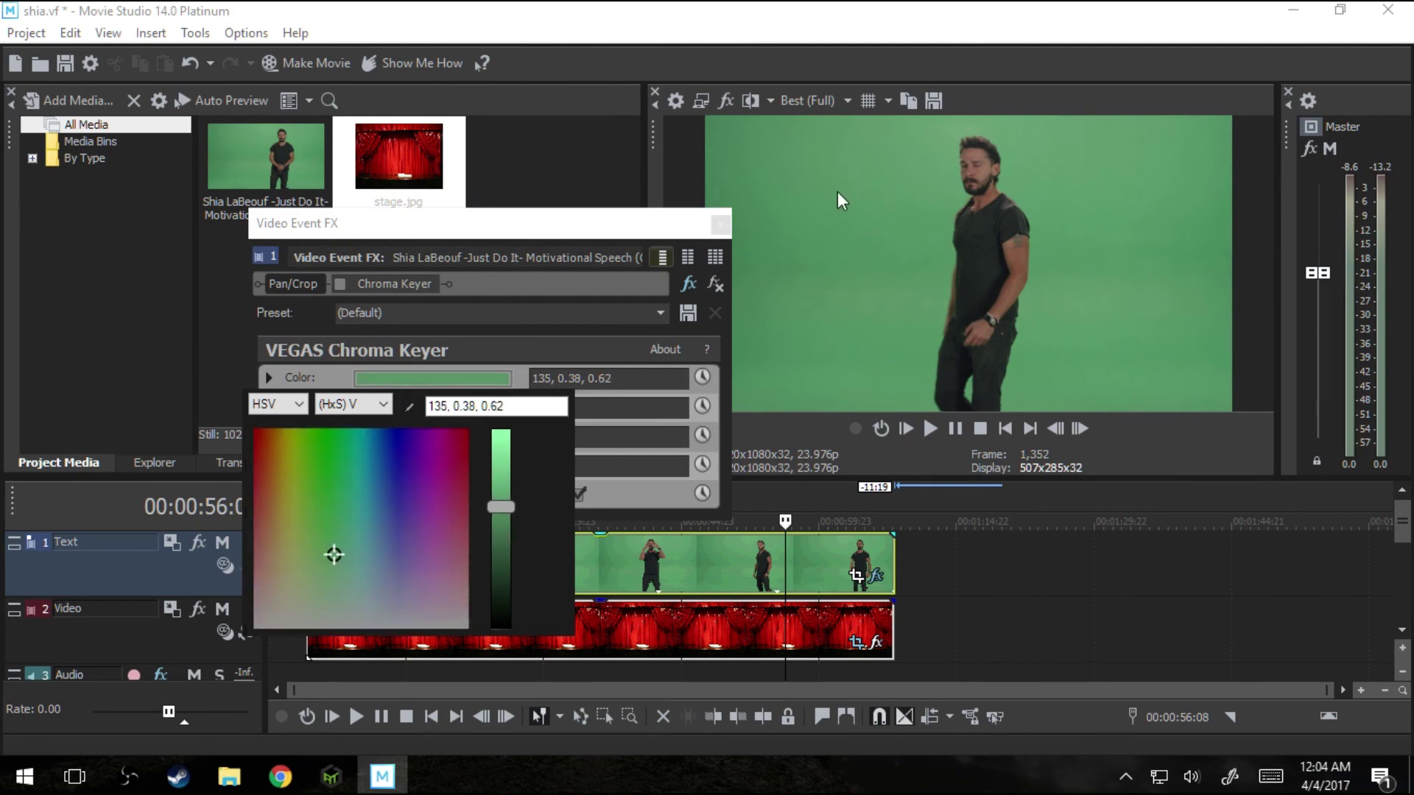
{"action": "left_click", "coordinate": [643, 228]}
{"action": "left_click", "coordinate": [340, 284]}
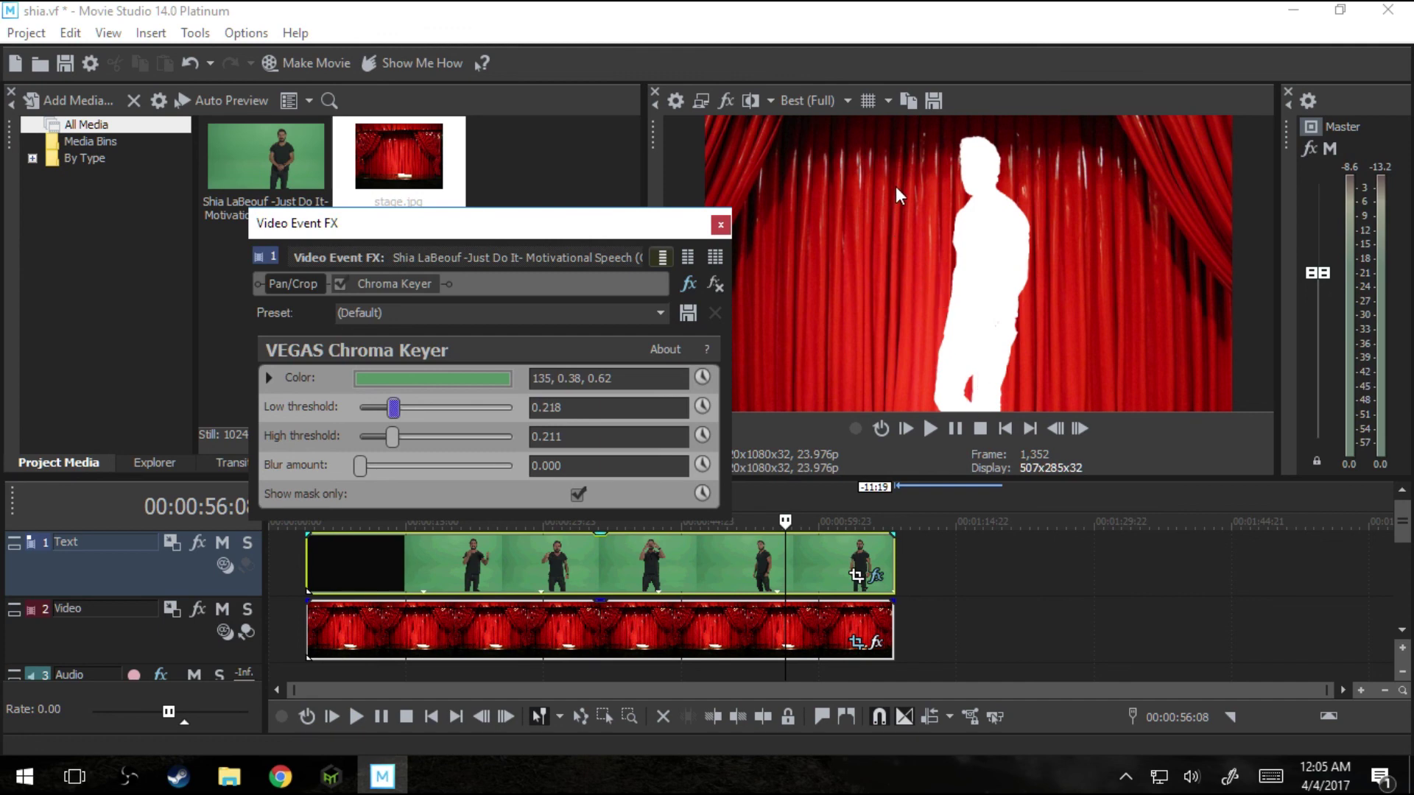
- Uncheck Show mask only and play a few seconds of the speaker over the red curtains
{"action": "left_click", "coordinate": [578, 494]}
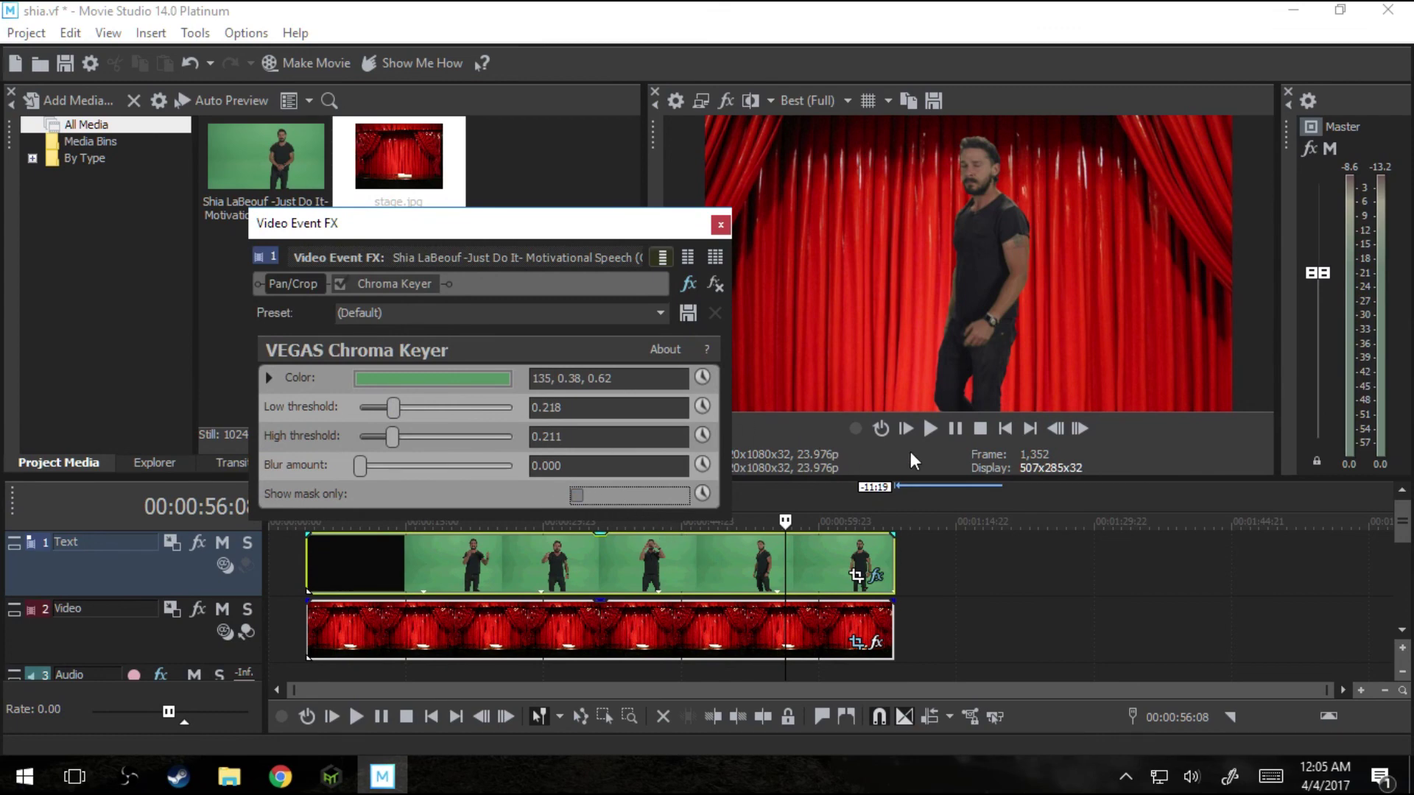
{"action": "left_click", "coordinate": [931, 429]}
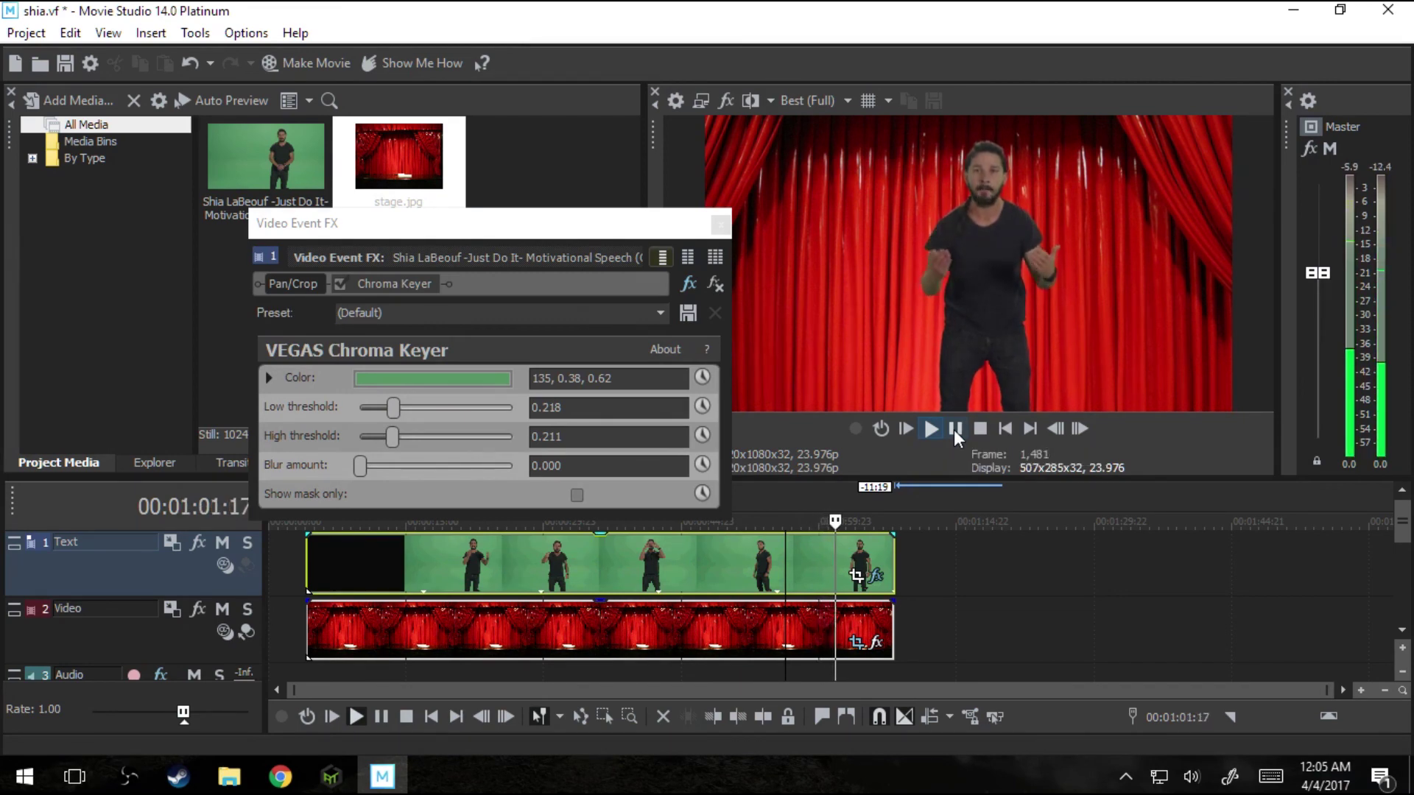
{"action": "left_click", "coordinate": [952, 430]}
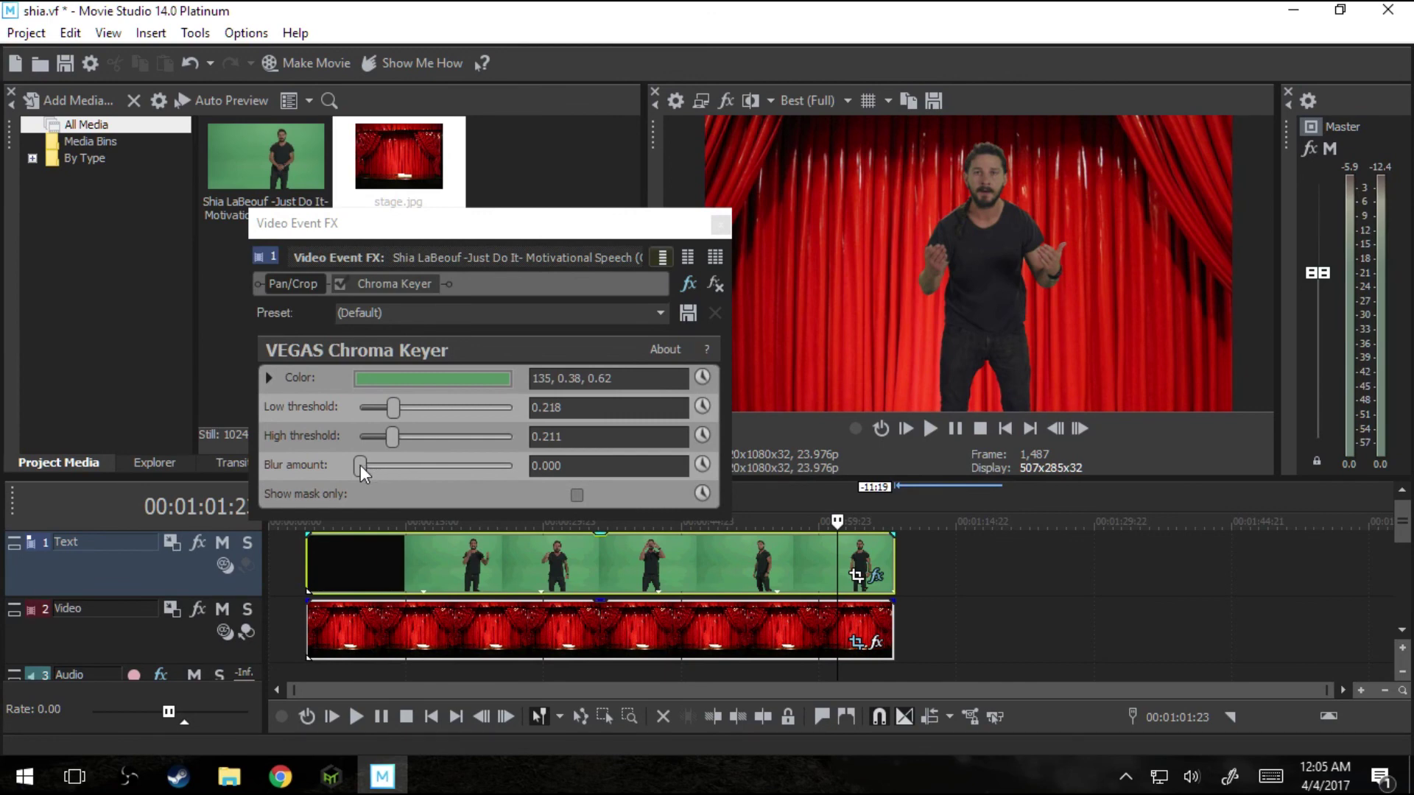
{"action": "left_click_drag", "start_coordinate": [361, 467], "coordinate": [423, 476]}
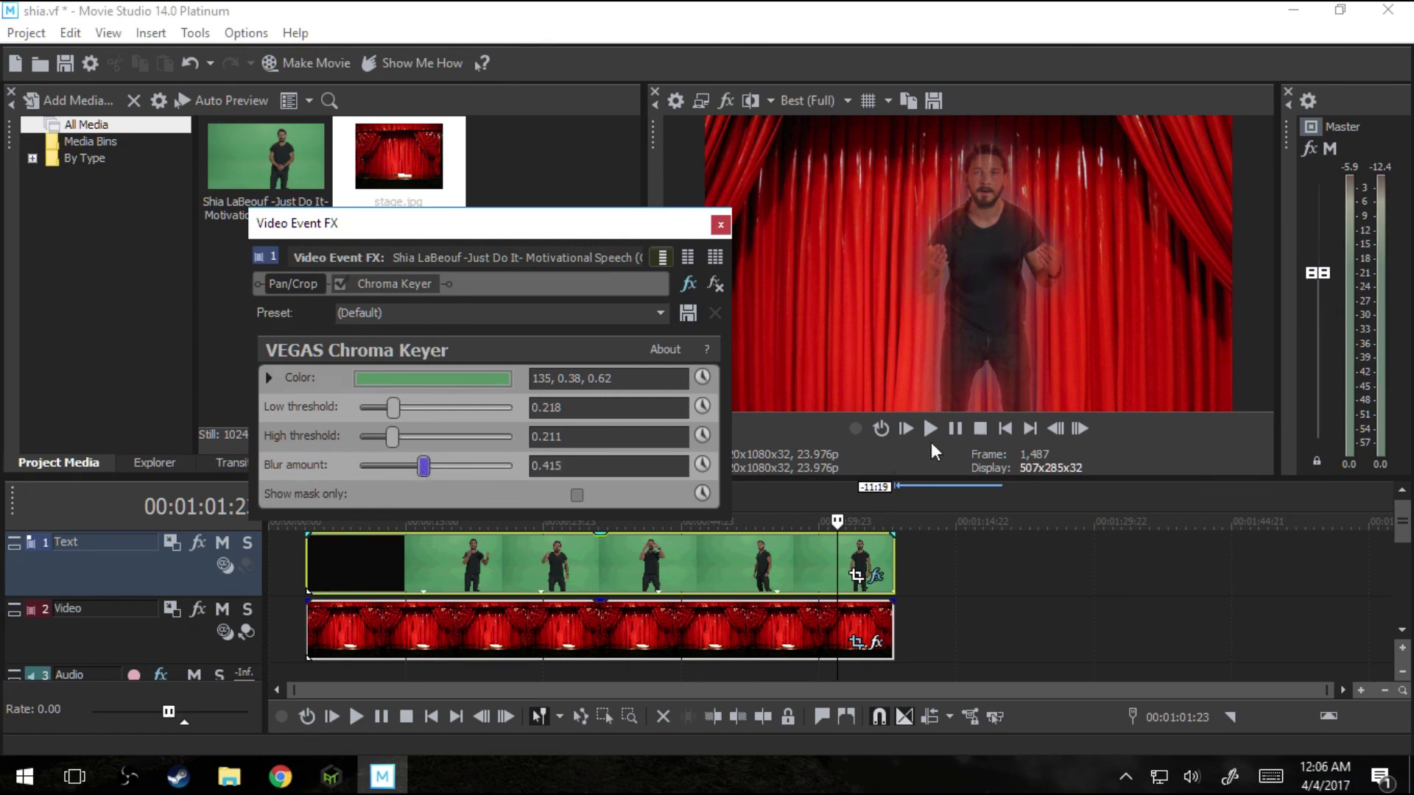
{"action": "left_click", "coordinate": [931, 429]}
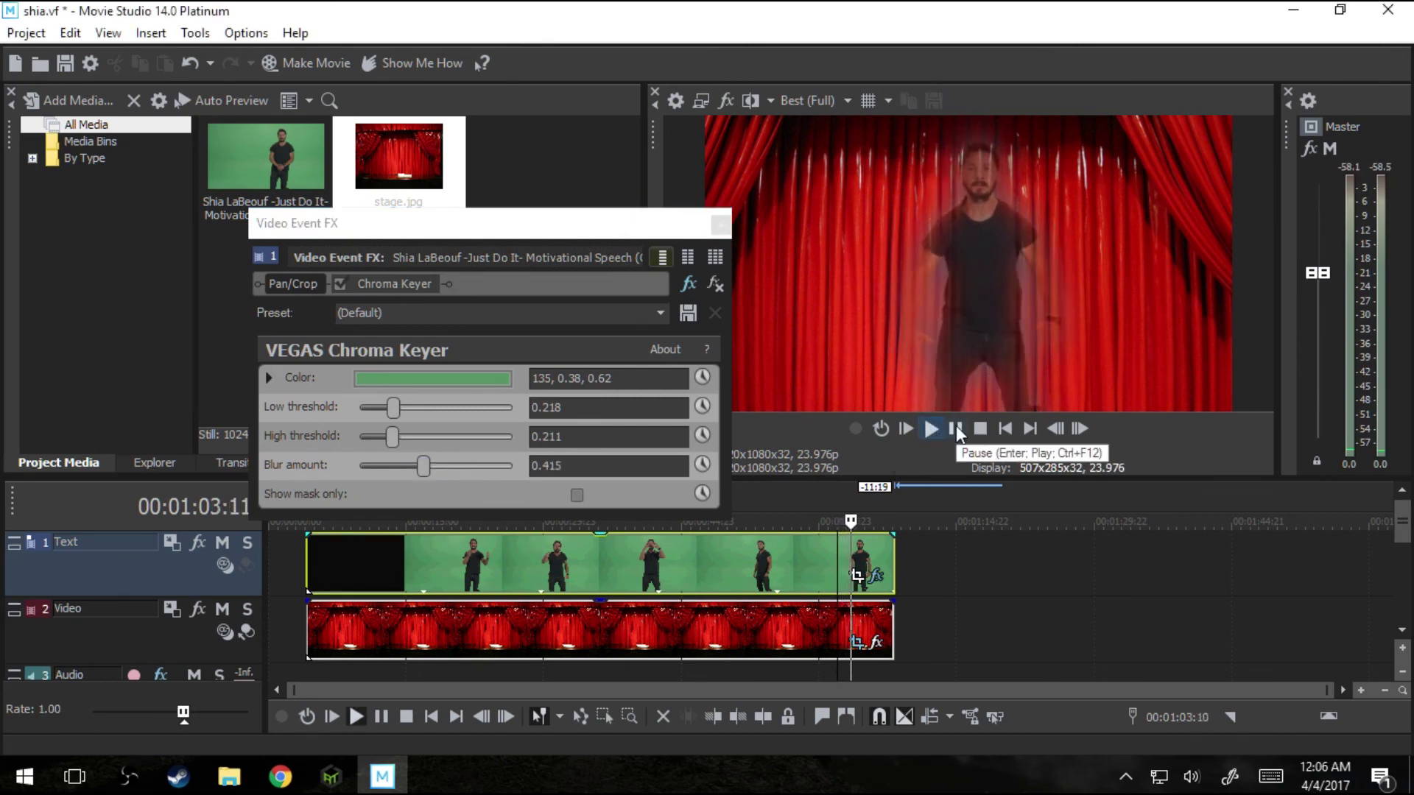
{"action": "left_click", "coordinate": [955, 428]}
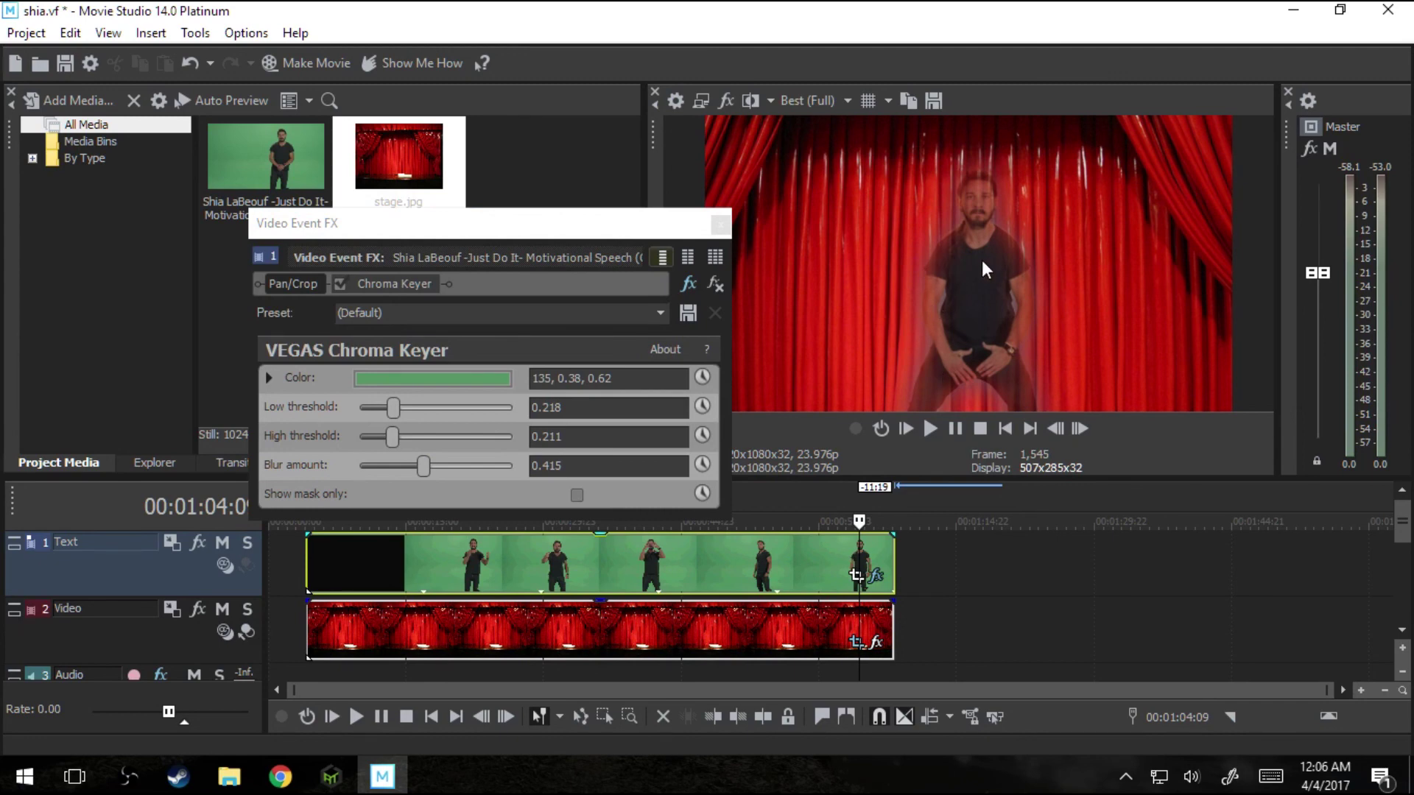
{"action": "left_click_drag", "start_coordinate": [421, 465], "coordinate": [354, 471]}
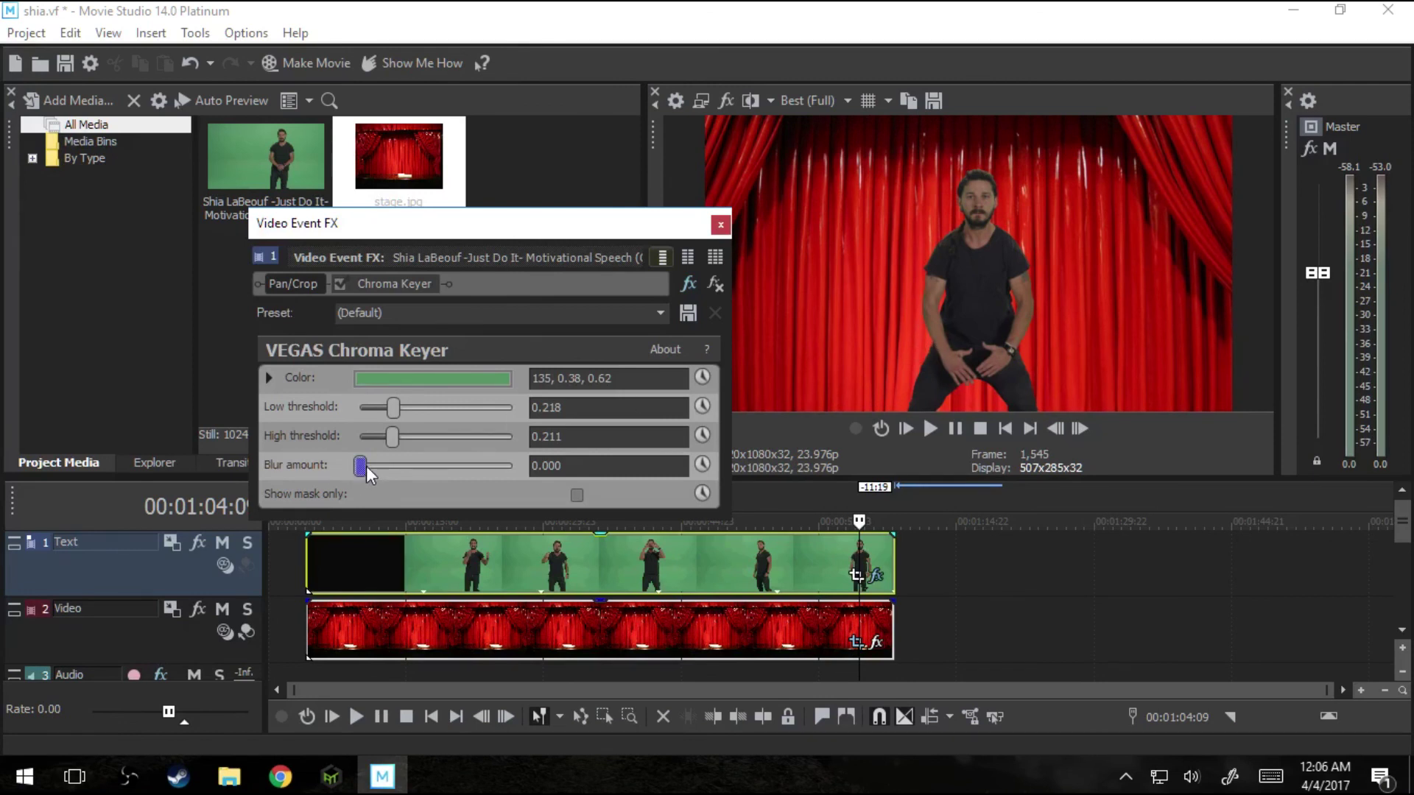
{"action": "left_click_drag", "start_coordinate": [365, 466], "coordinate": [374, 466]}
{"action": "left_click_drag", "start_coordinate": [368, 465], "coordinate": [344, 469]}
{"action": "left_click", "coordinate": [577, 495]}
{"action": "left_click", "coordinate": [576, 496]}
{"action": "left_click", "coordinate": [575, 496]}
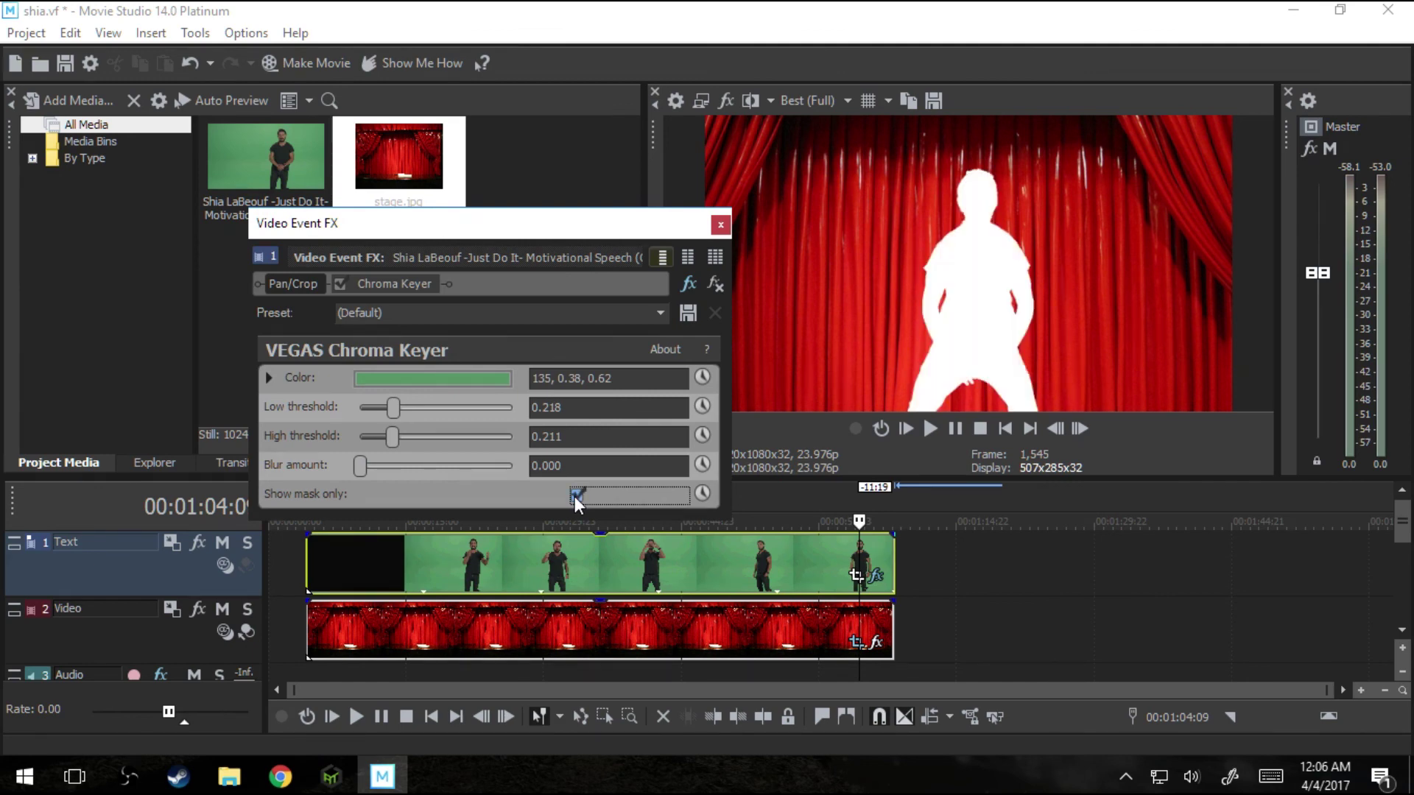
- Turn off mask-only view and play the keyed clip from about 00:00:39
{"action": "left_click", "coordinate": [576, 494]}
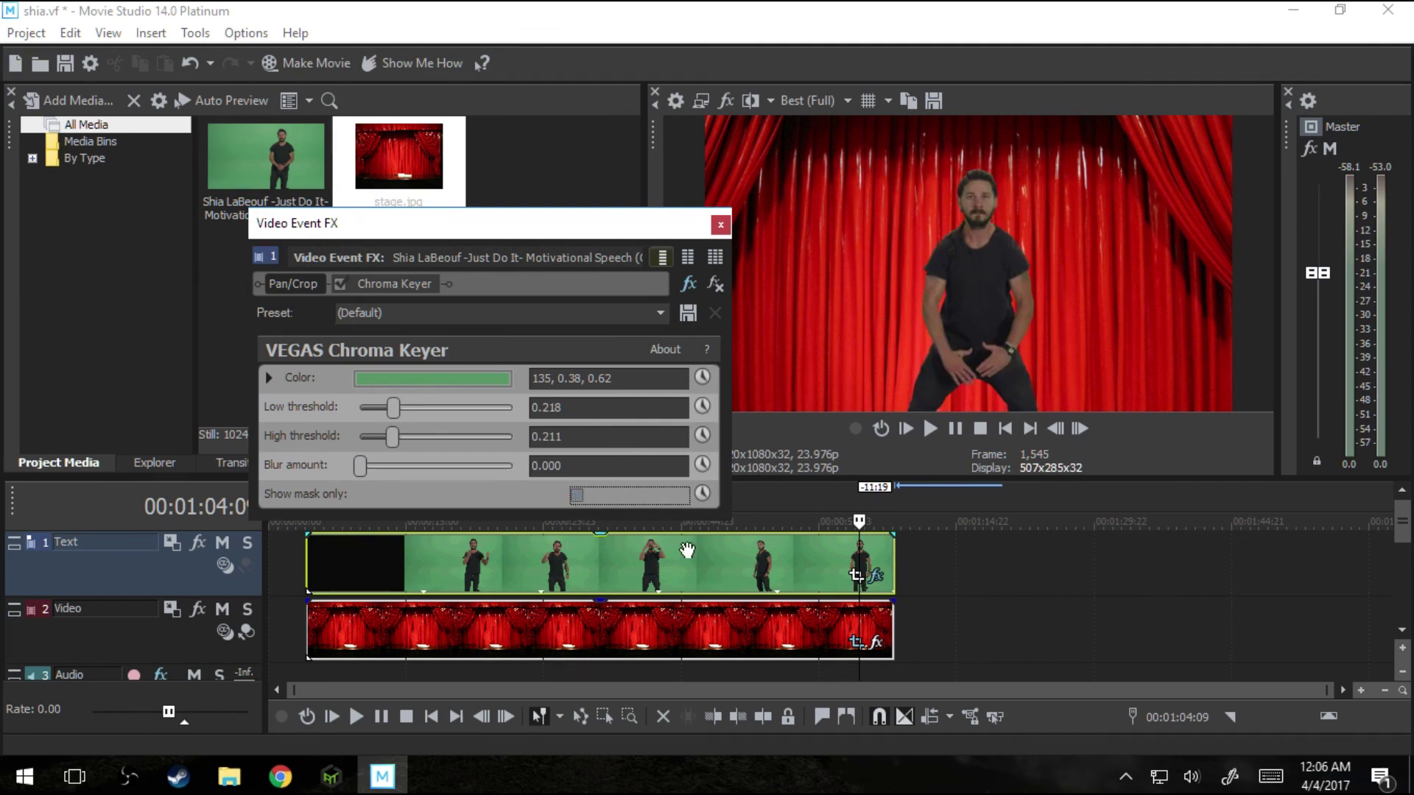
{"action": "left_click", "coordinate": [628, 565]}
{"action": "left_click", "coordinate": [930, 428]}
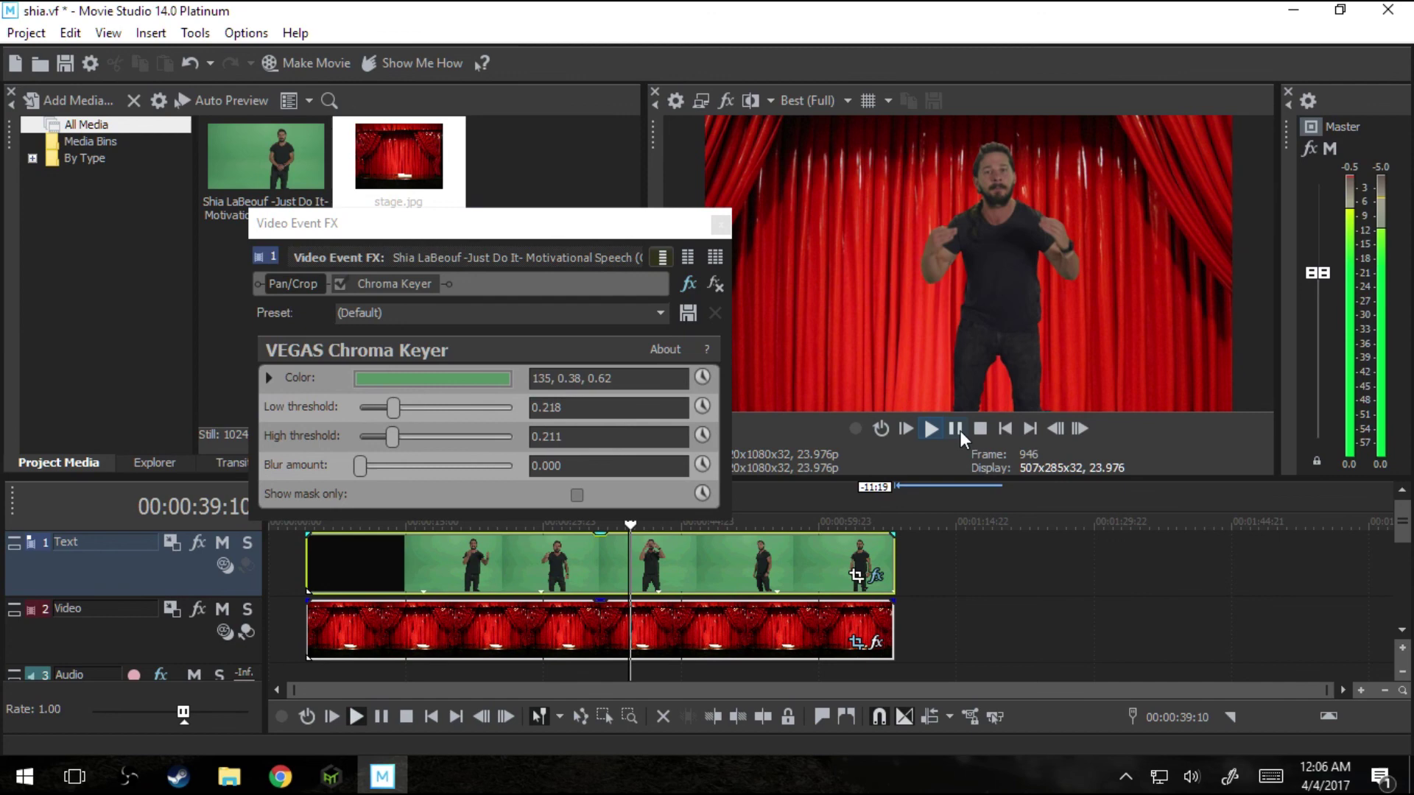
{"action": "left_click", "coordinate": [955, 429]}
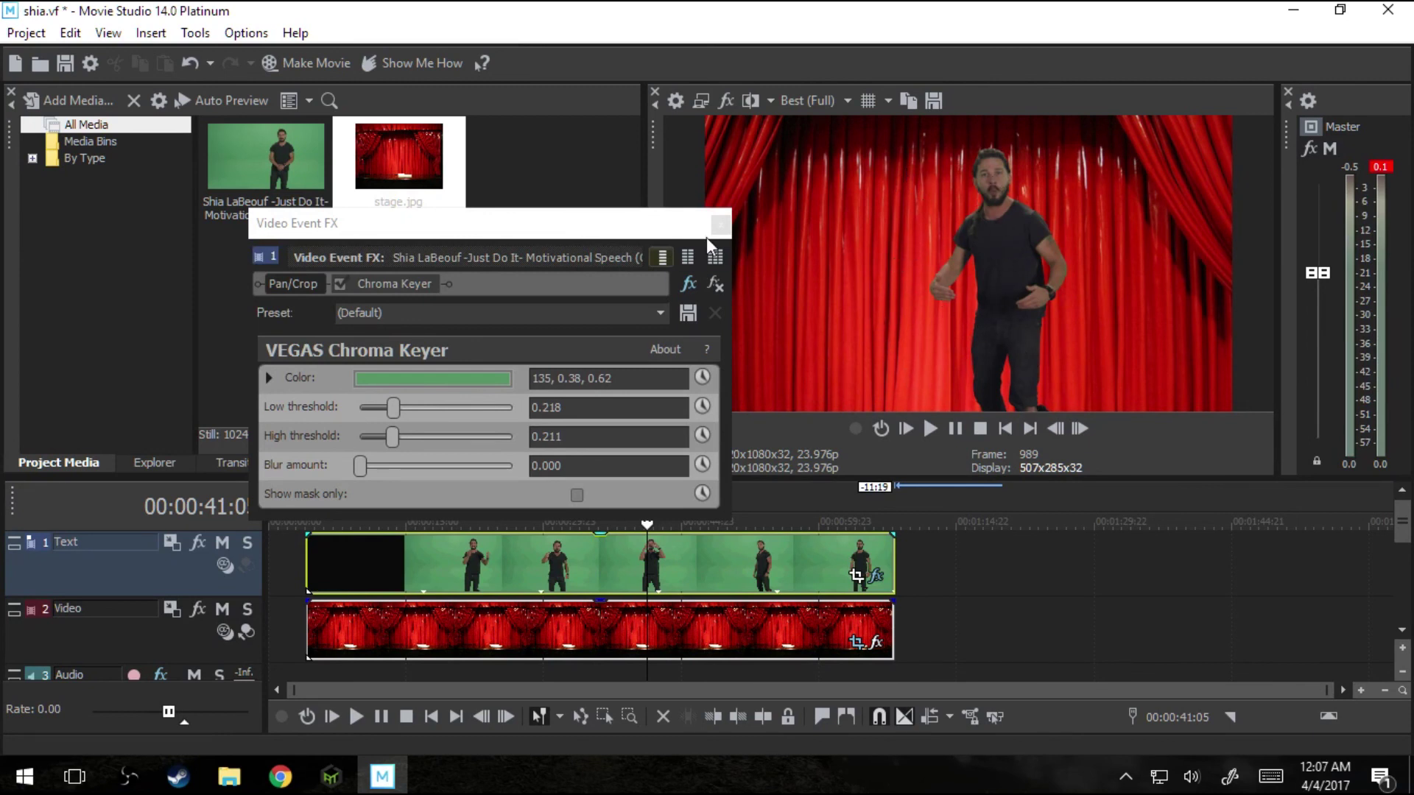
- Close the effects window and browse the Black and White, Add Noise, and Brightness and Contrast presets
{"action": "left_click", "coordinate": [721, 226]}
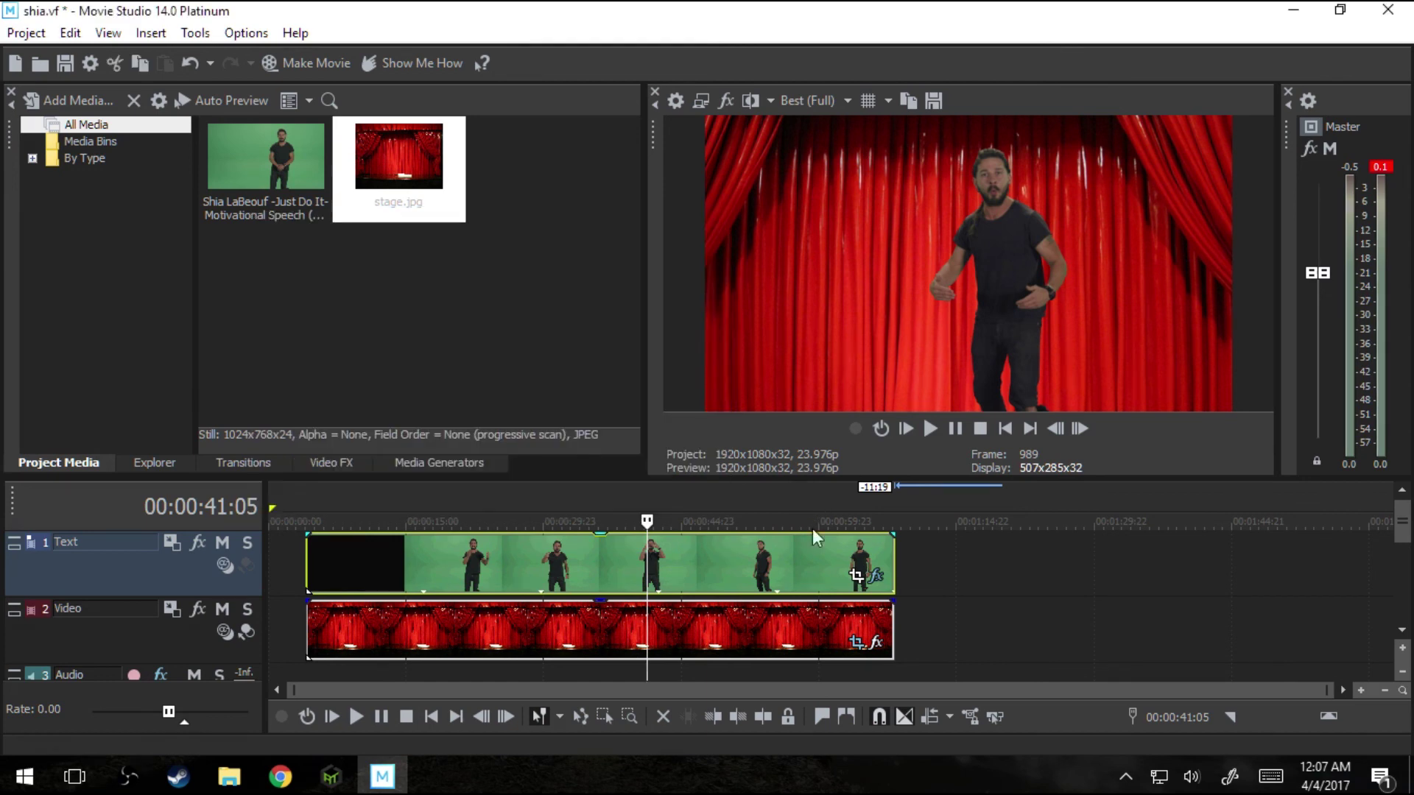
{"action": "left_click", "coordinate": [332, 462]}
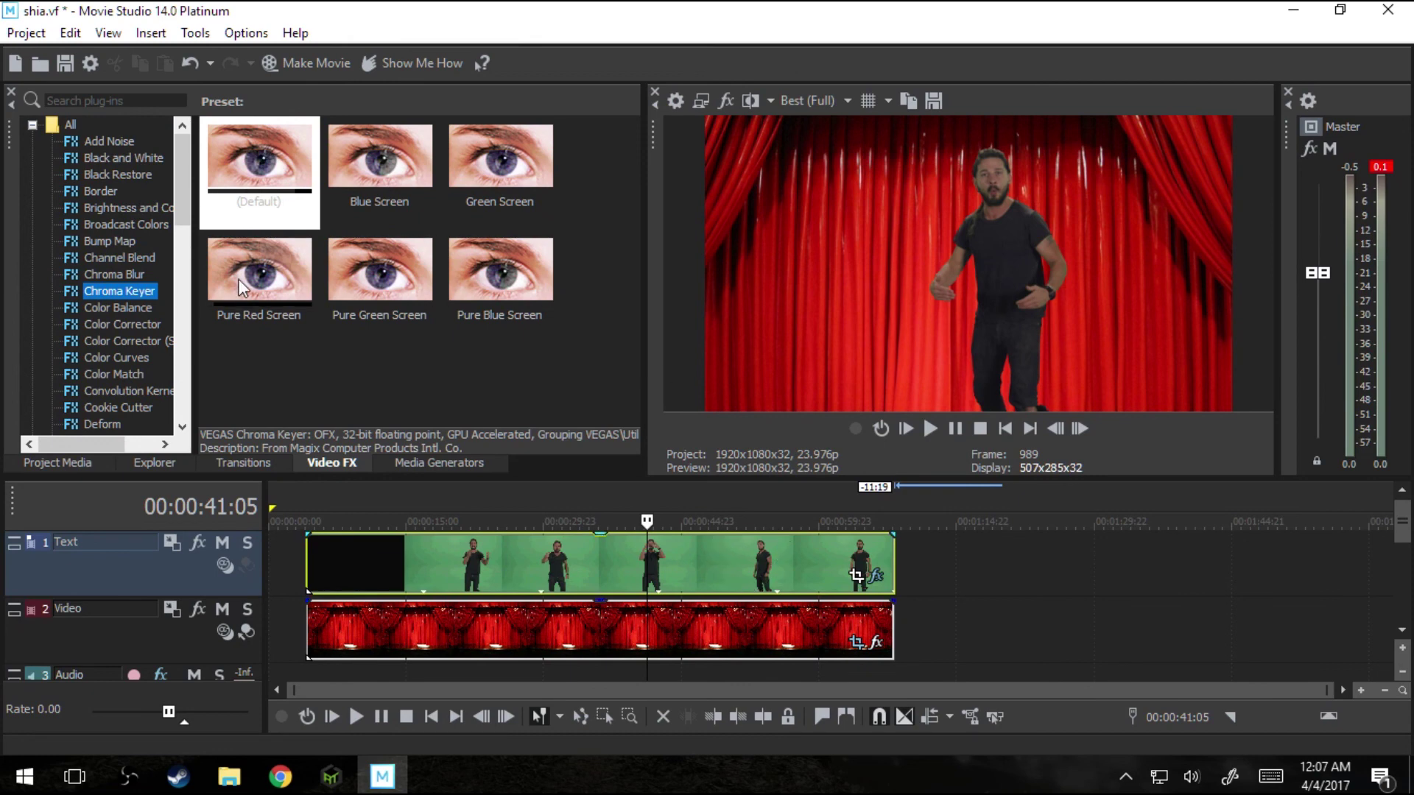
{"action": "left_click", "coordinate": [134, 156]}
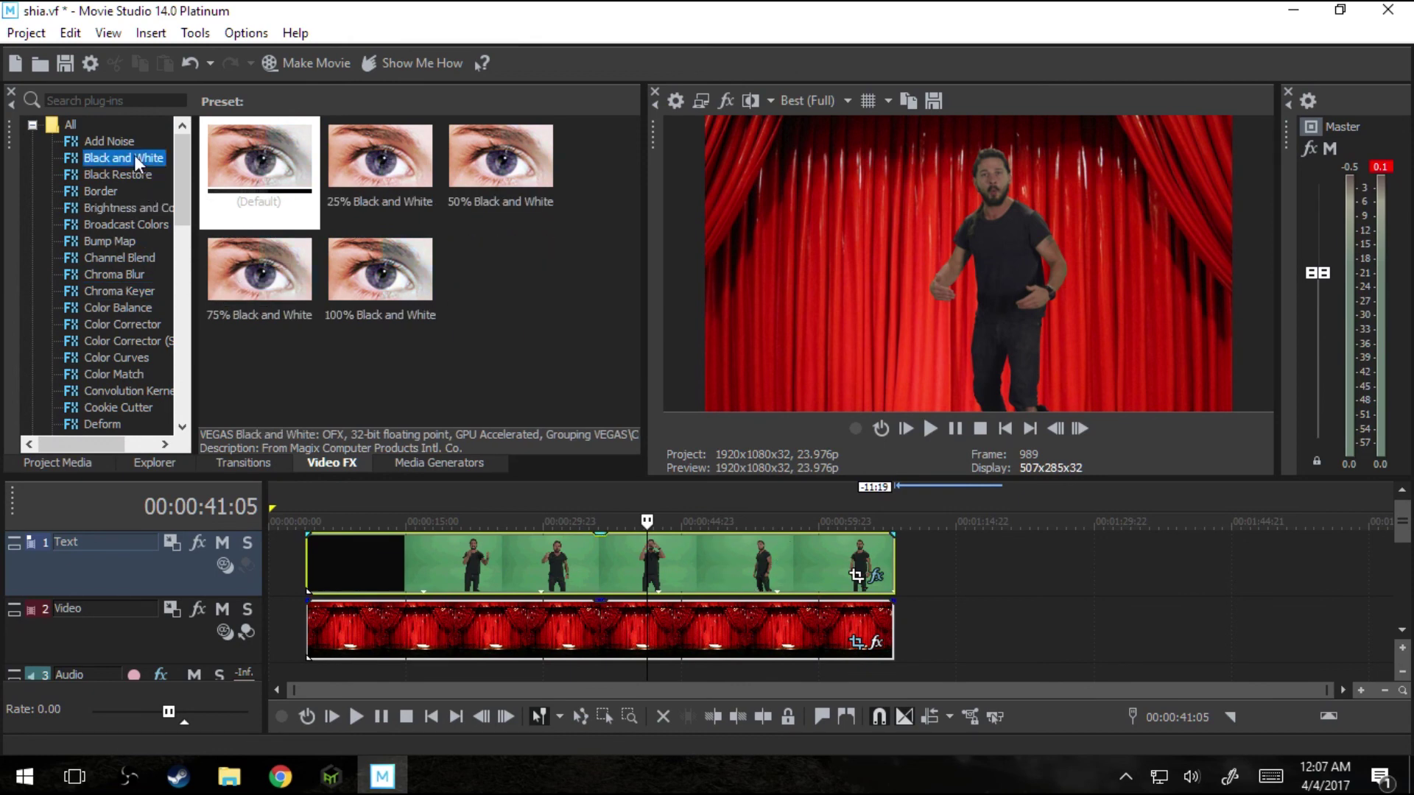
{"action": "left_click", "coordinate": [105, 137]}
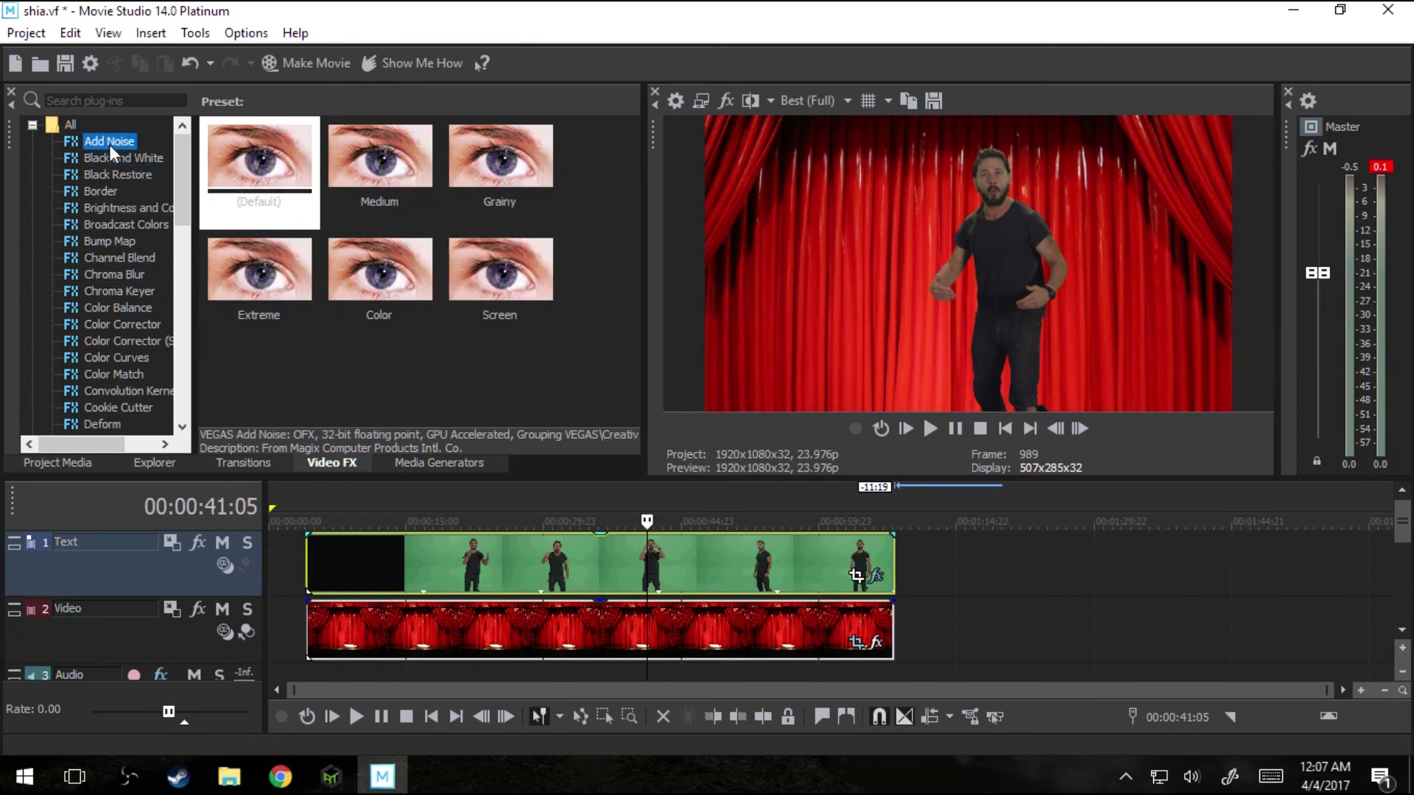
{"action": "left_click", "coordinate": [131, 210]}
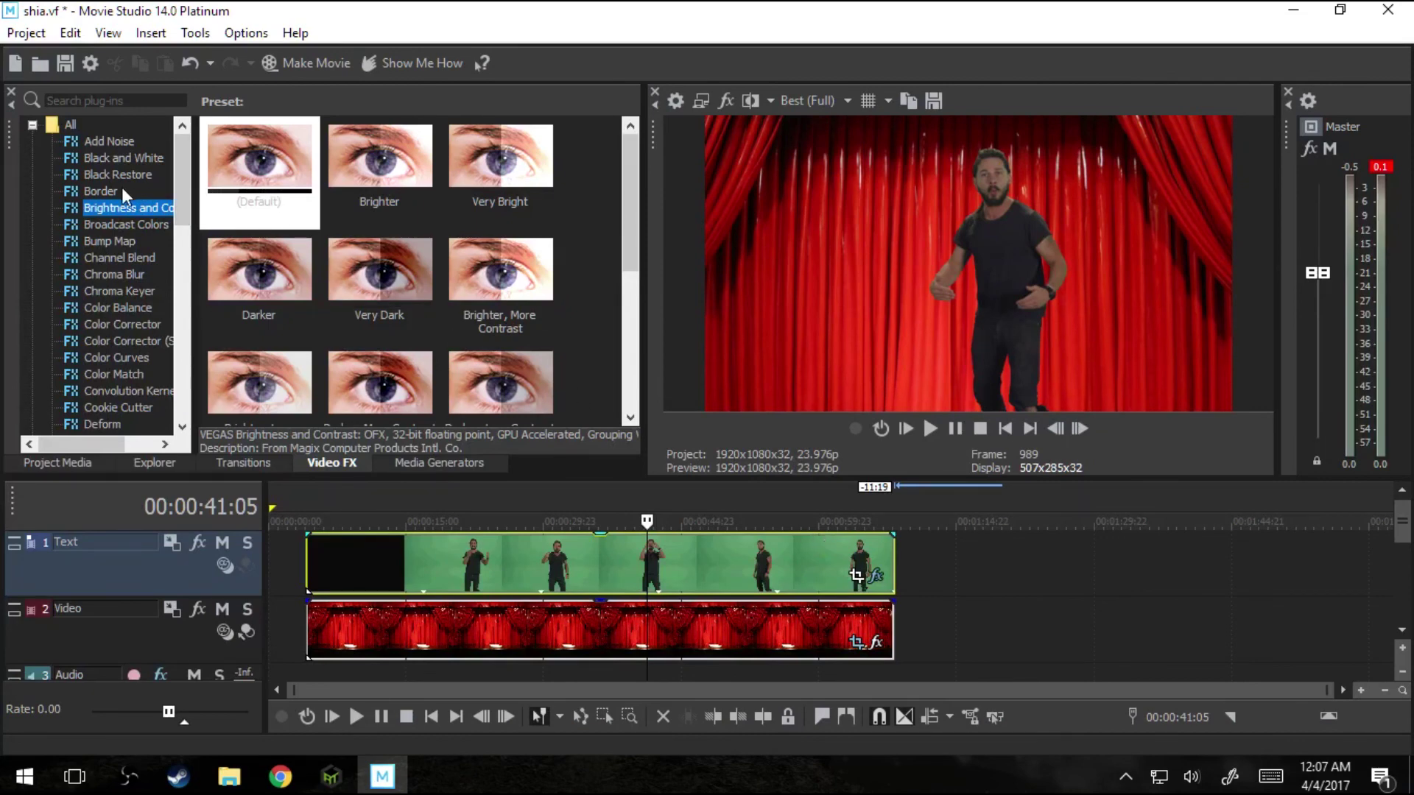
- Apply the Levels (Default) preset to the green-screen clip on the Text track
{"action": "left_click_drag", "start_coordinate": [179, 196], "coordinate": [193, 255]}
{"action": "left_click", "coordinate": [102, 374]}
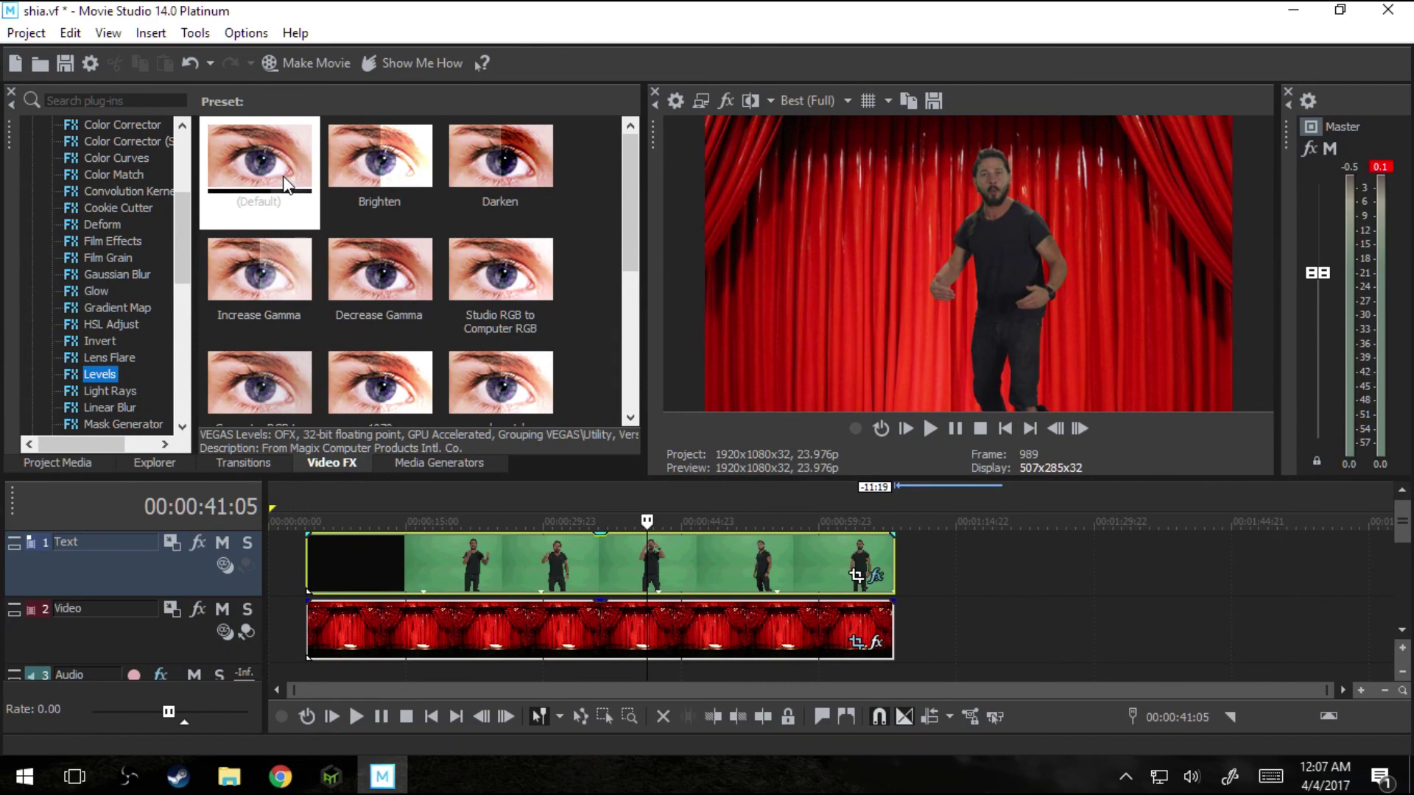
{"action": "left_click_drag", "start_coordinate": [285, 185], "coordinate": [499, 552]}
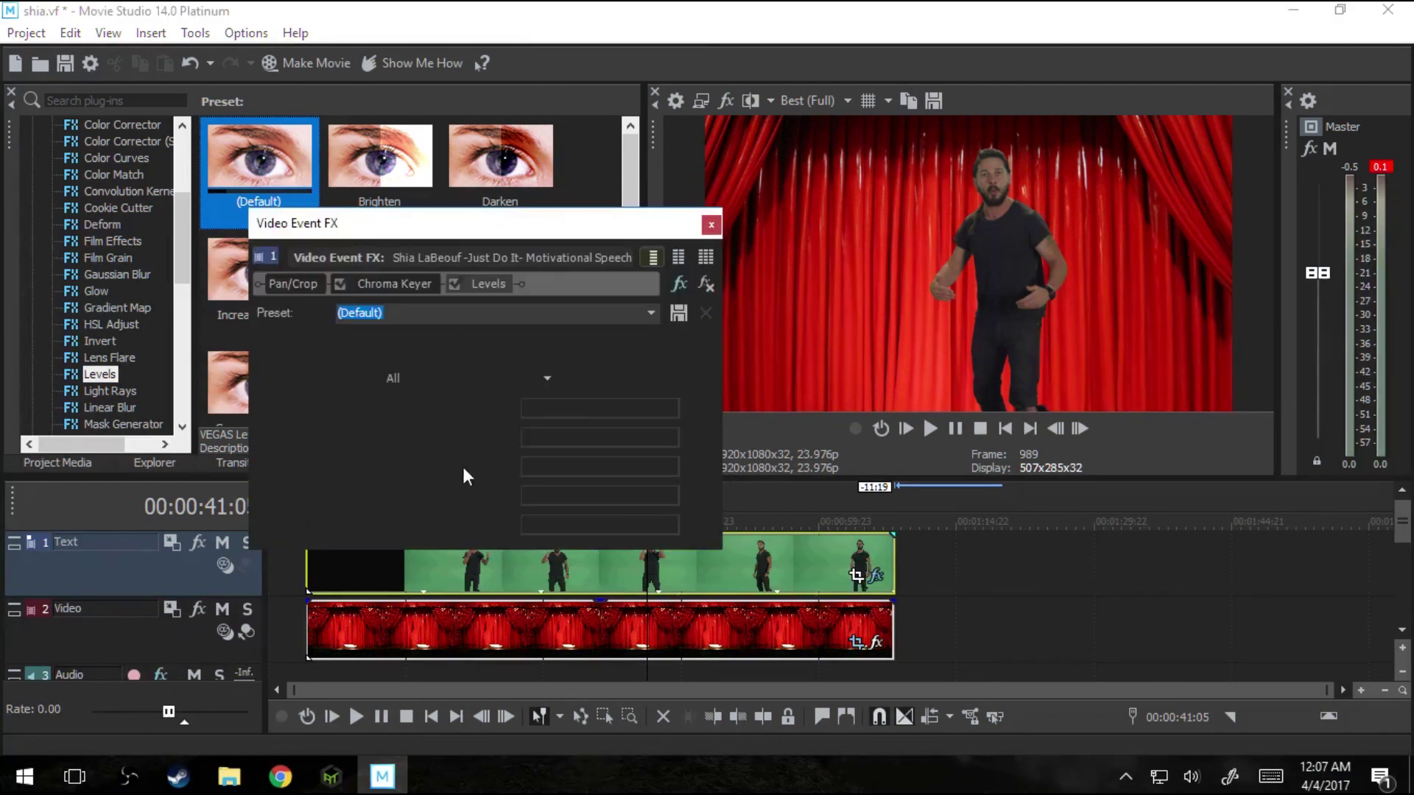
{"action": "left_click", "coordinate": [340, 284]}
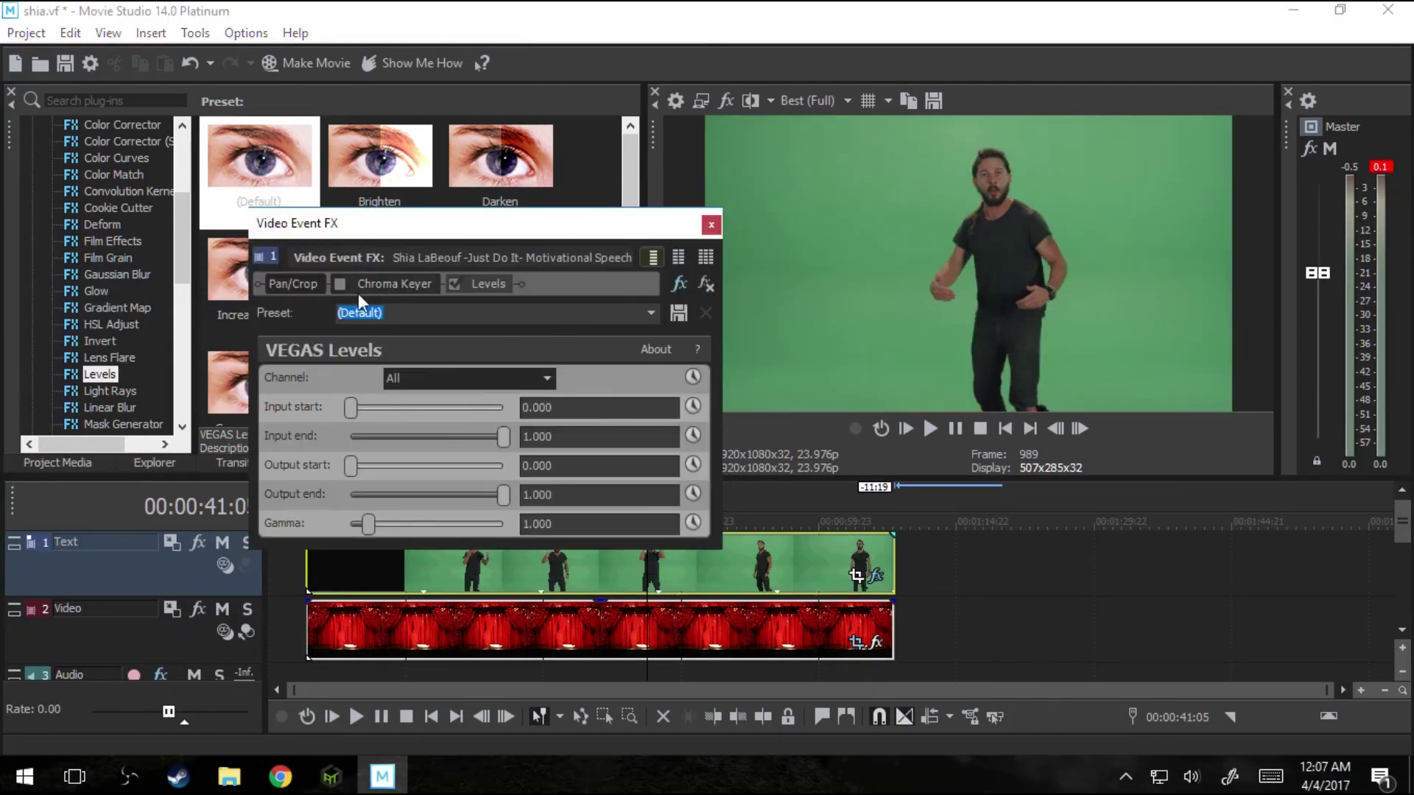
{"action": "left_click", "coordinate": [339, 283]}
{"action": "mouse_move", "coordinate": [352, 409]}
{"action": "left_mouse_down"}
{"action": "mouse_move", "coordinate": [364, 413]}
{"action": "mouse_move", "coordinate": [329, 409]}
{"action": "mouse_move", "coordinate": [365, 418]}
{"action": "left_mouse_up"}
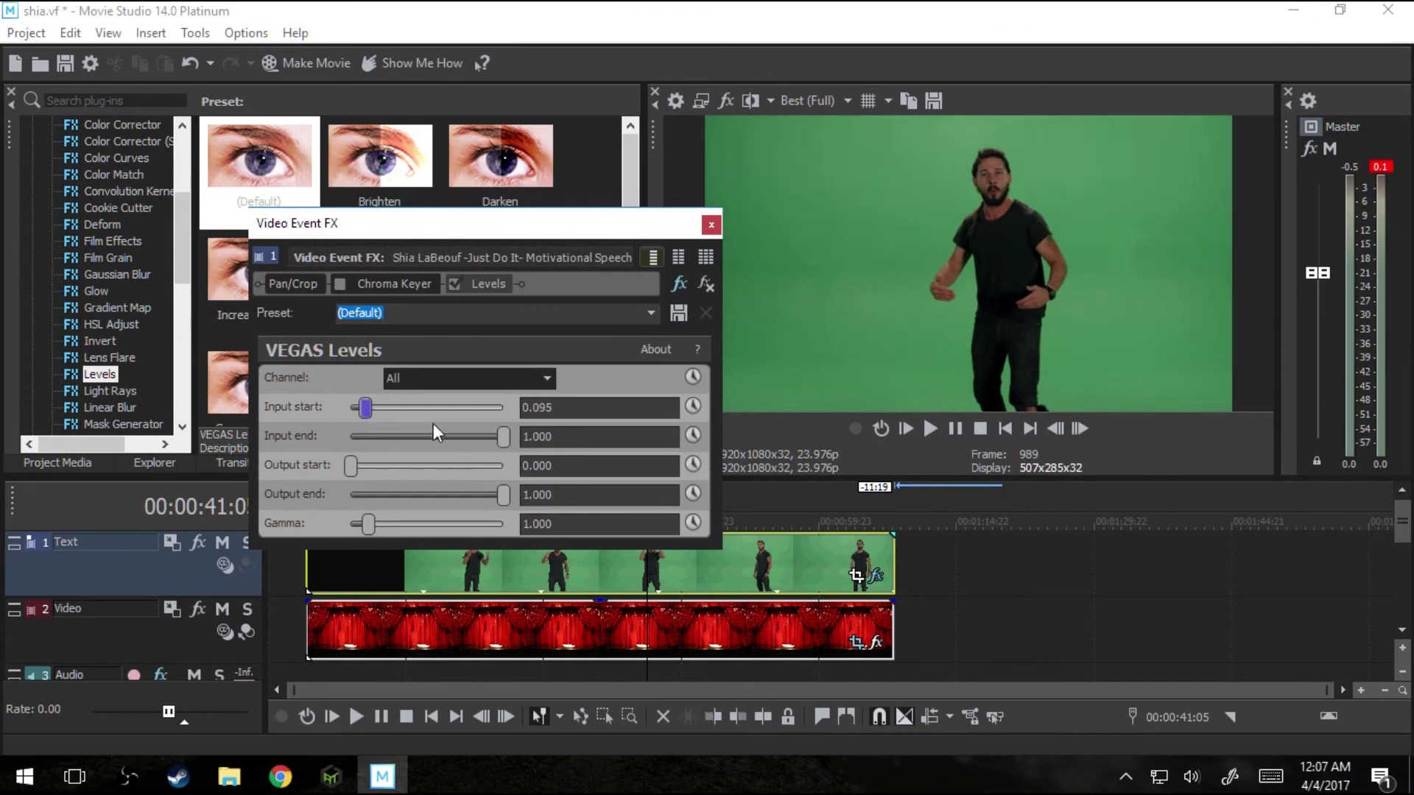
{"action": "left_click_drag", "start_coordinate": [502, 436], "coordinate": [469, 442]}
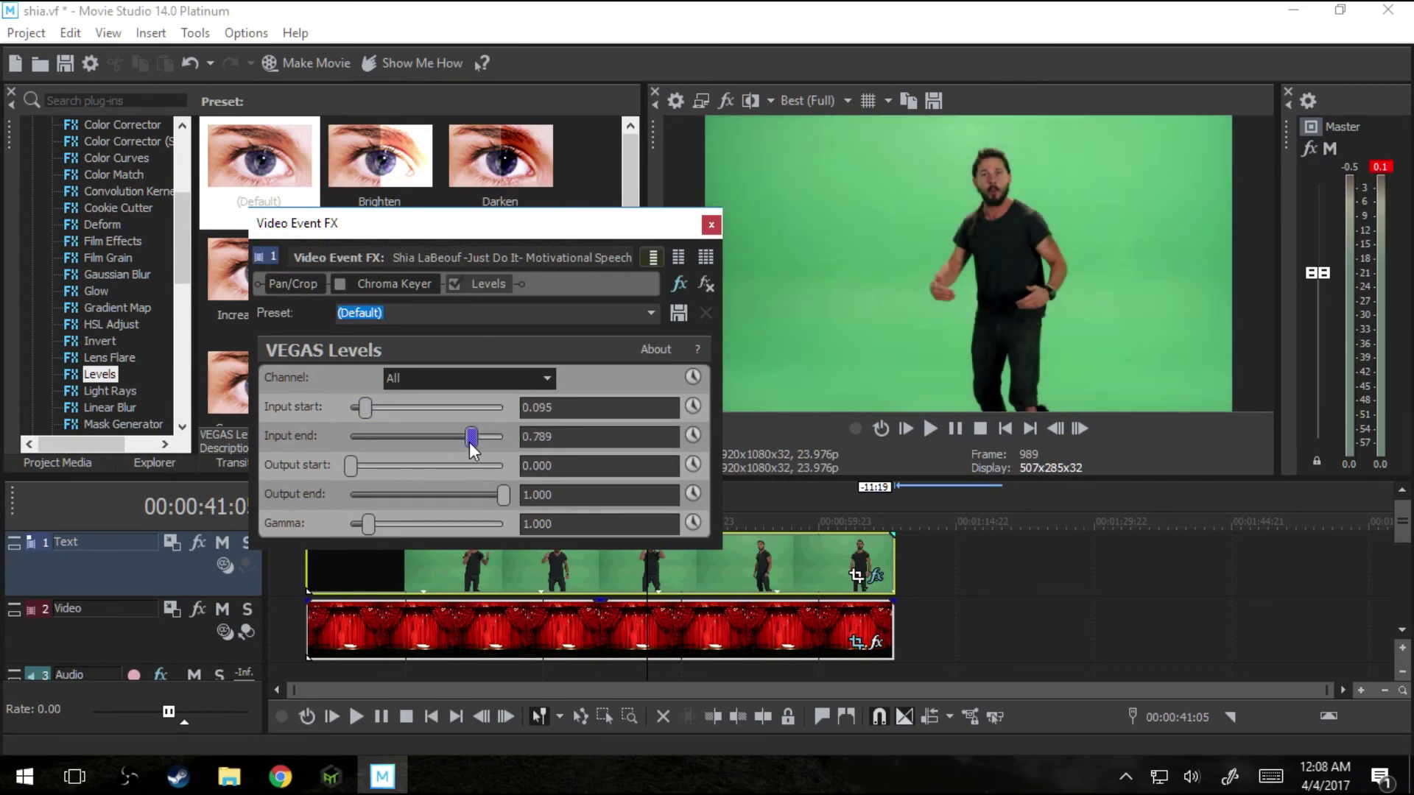
{"action": "mouse_move", "coordinate": [503, 492]}
{"action": "left_mouse_down"}
{"action": "mouse_move", "coordinate": [488, 501]}
{"action": "mouse_move", "coordinate": [518, 494]}
{"action": "left_mouse_up"}
{"action": "left_click_drag", "start_coordinate": [355, 462], "coordinate": [338, 472]}
{"action": "mouse_move", "coordinate": [504, 493]}
{"action": "left_mouse_down"}
{"action": "mouse_move", "coordinate": [487, 497]}
{"action": "mouse_move", "coordinate": [527, 493]}
{"action": "left_mouse_up"}
{"action": "left_click", "coordinate": [455, 285]}
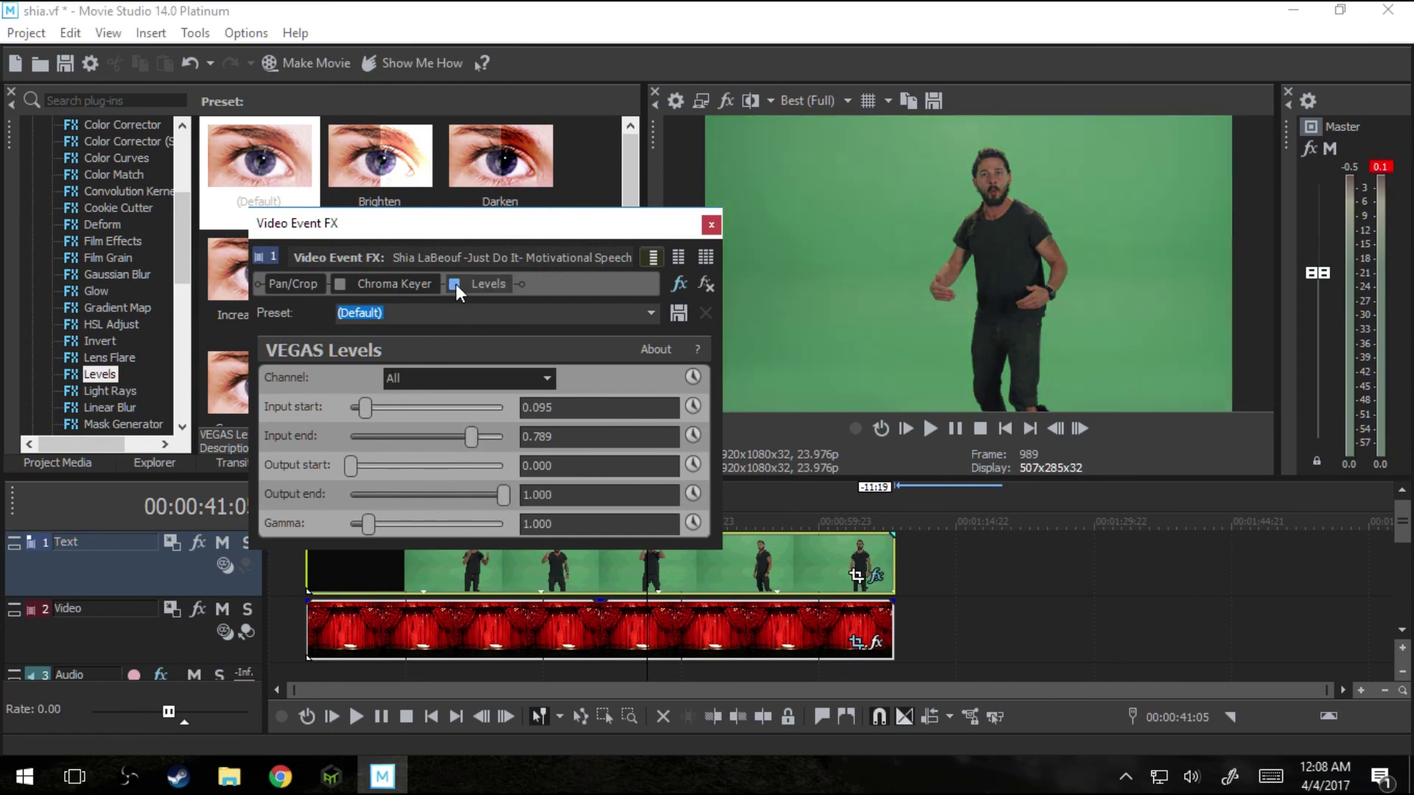
{"action": "left_click", "coordinate": [455, 285]}
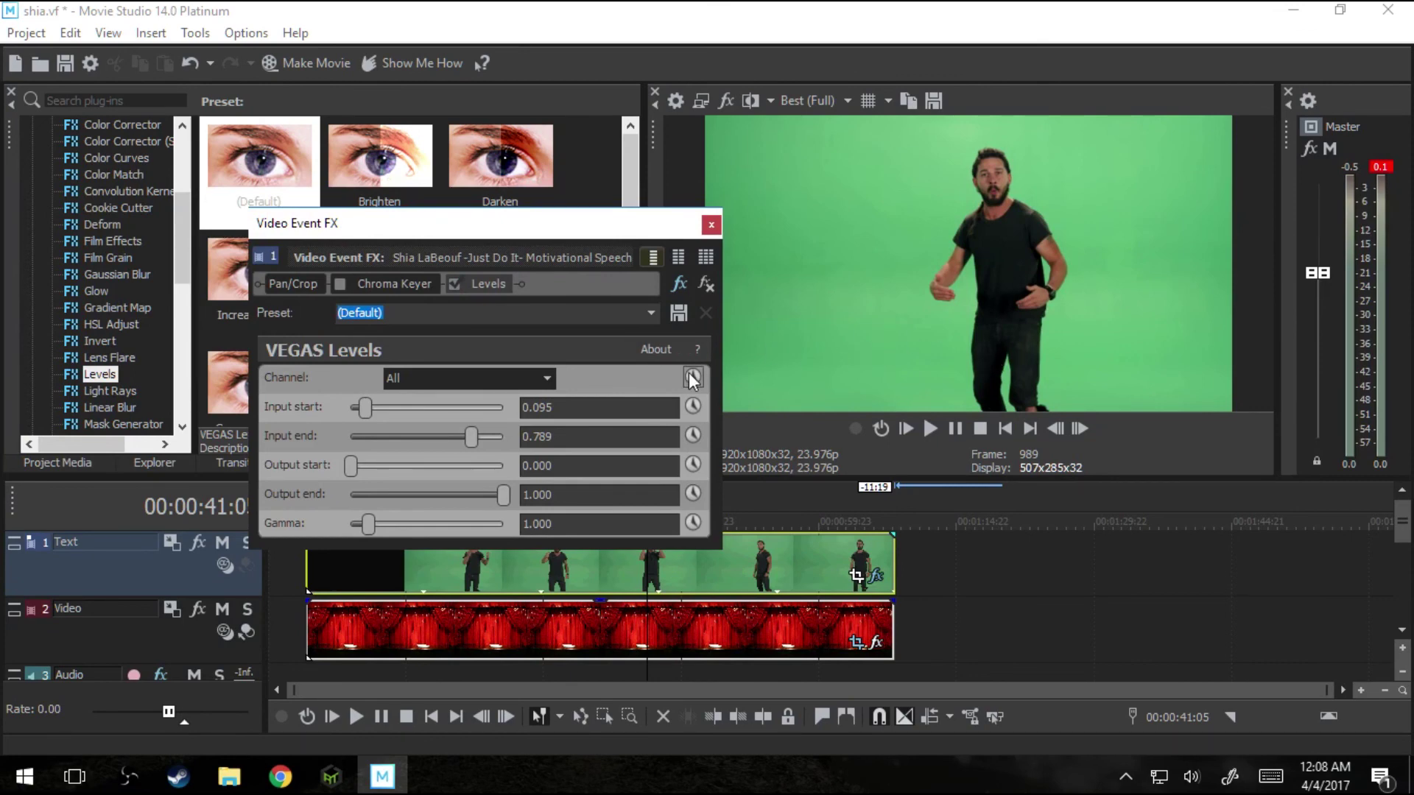
- Set the Levels gamma to 1.038, toggling Levels off and on to compare
{"action": "mouse_move", "coordinate": [369, 522]}
{"action": "left_mouse_down"}
{"action": "mouse_move", "coordinate": [375, 536]}
{"action": "mouse_move", "coordinate": [470, 533]}
{"action": "mouse_move", "coordinate": [368, 542]}
{"action": "left_mouse_up"}
{"action": "mouse_move", "coordinate": [368, 542]}
{"action": "left_mouse_down"}
{"action": "mouse_move", "coordinate": [321, 536]}
{"action": "mouse_move", "coordinate": [370, 524]}
{"action": "left_mouse_up"}
{"action": "left_click", "coordinate": [454, 283]}
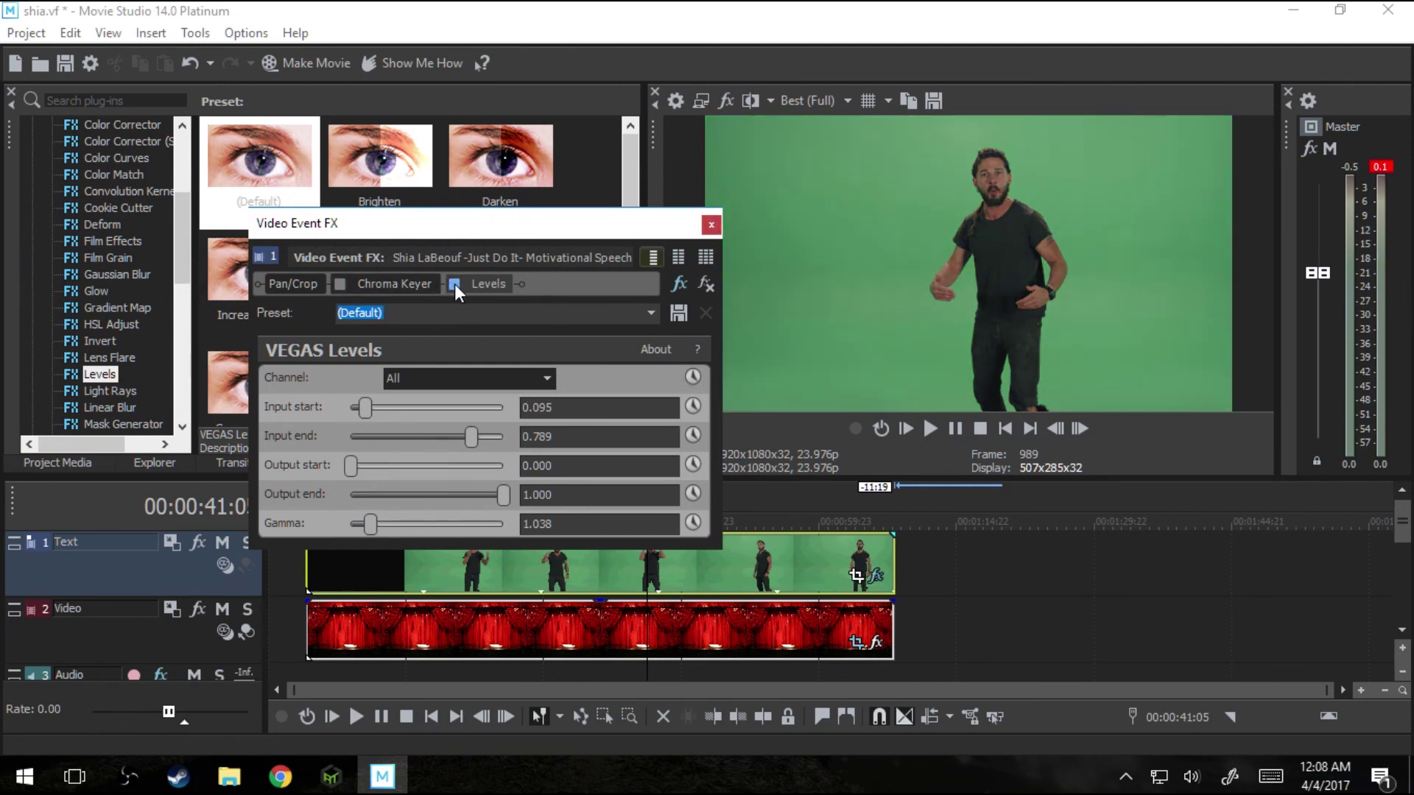
{"action": "left_click", "coordinate": [455, 284]}
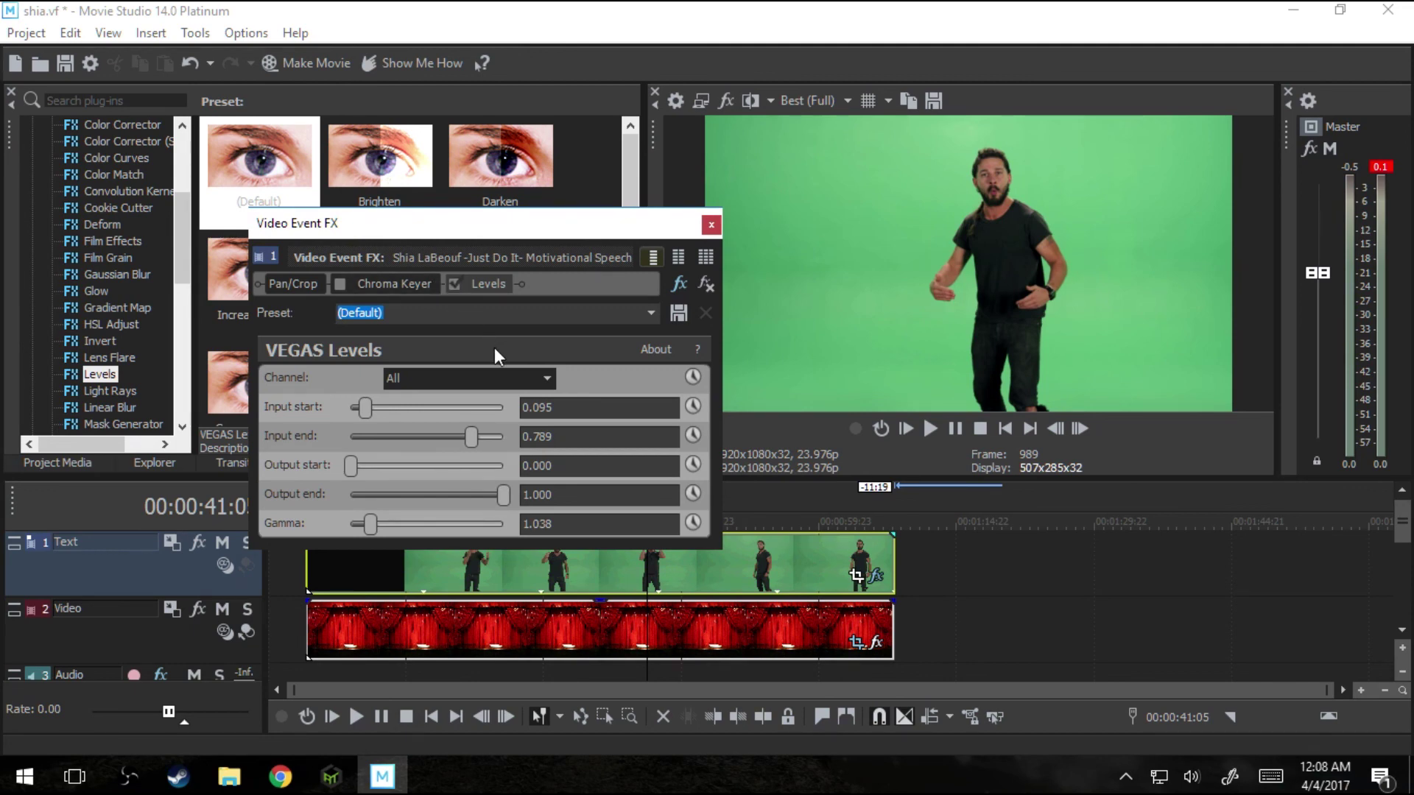
{"action": "left_click", "coordinate": [455, 285]}
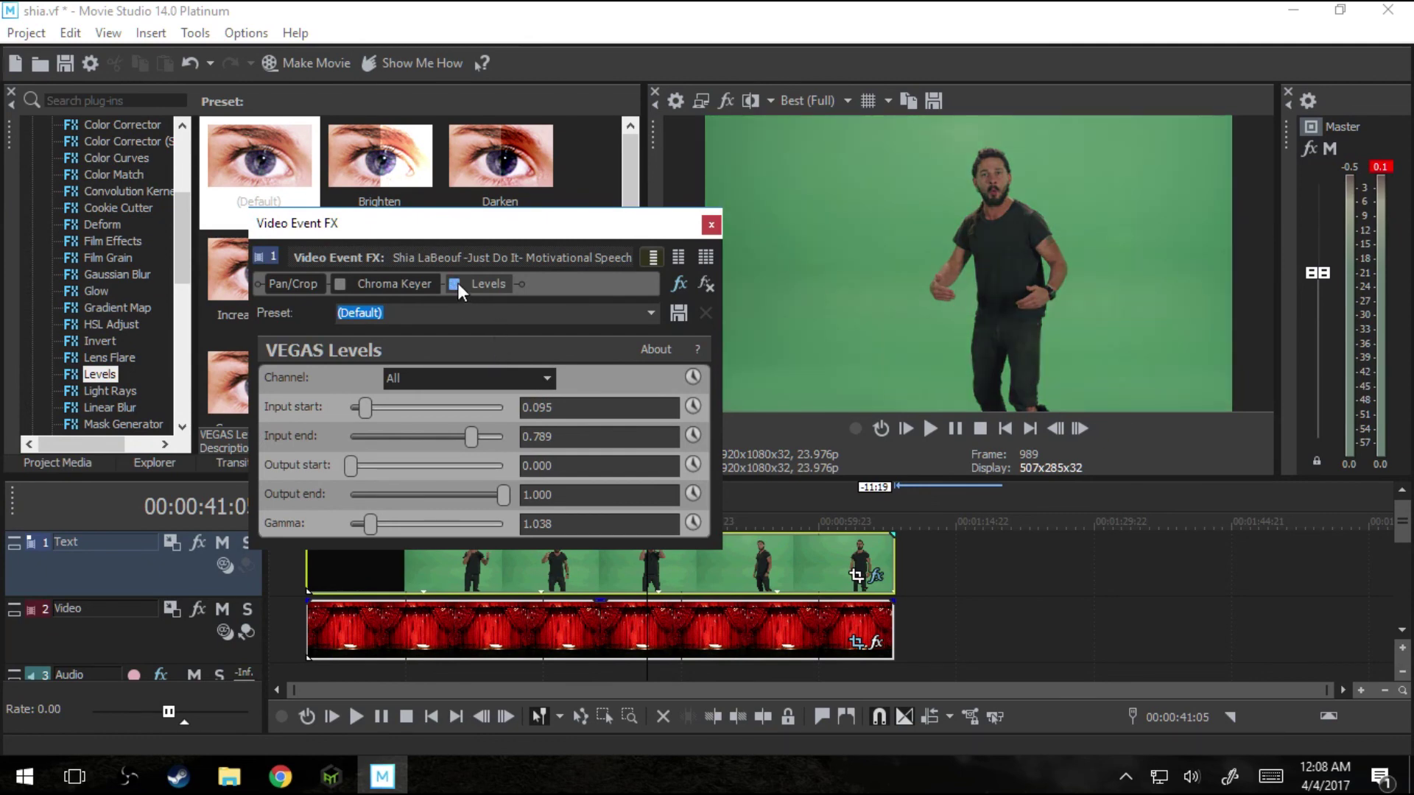
- Re-enable Levels and Chroma Keyer, then play the speaker over the red curtains
{"action": "left_click", "coordinate": [455, 285]}
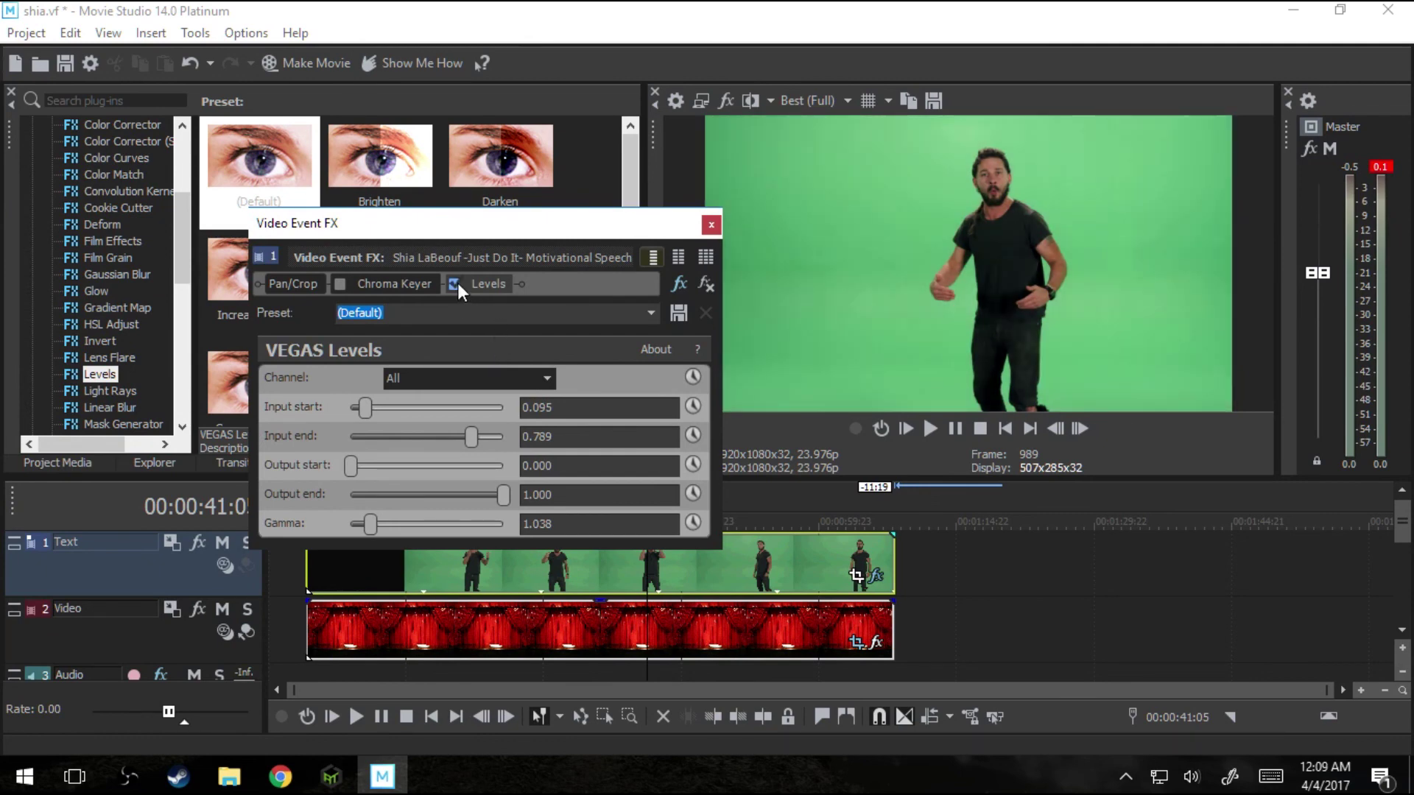
{"action": "left_click", "coordinate": [340, 284]}
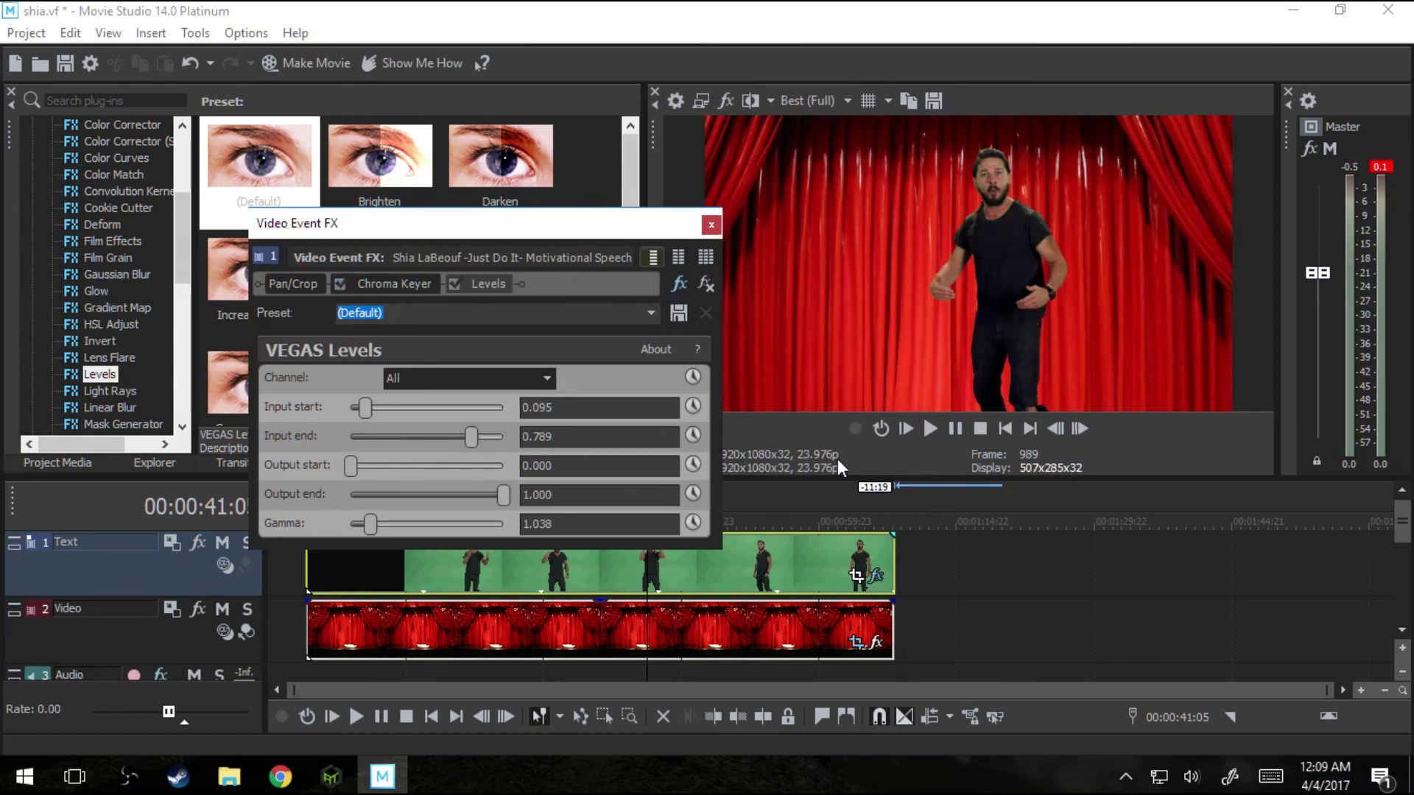
{"action": "left_click", "coordinate": [932, 428]}
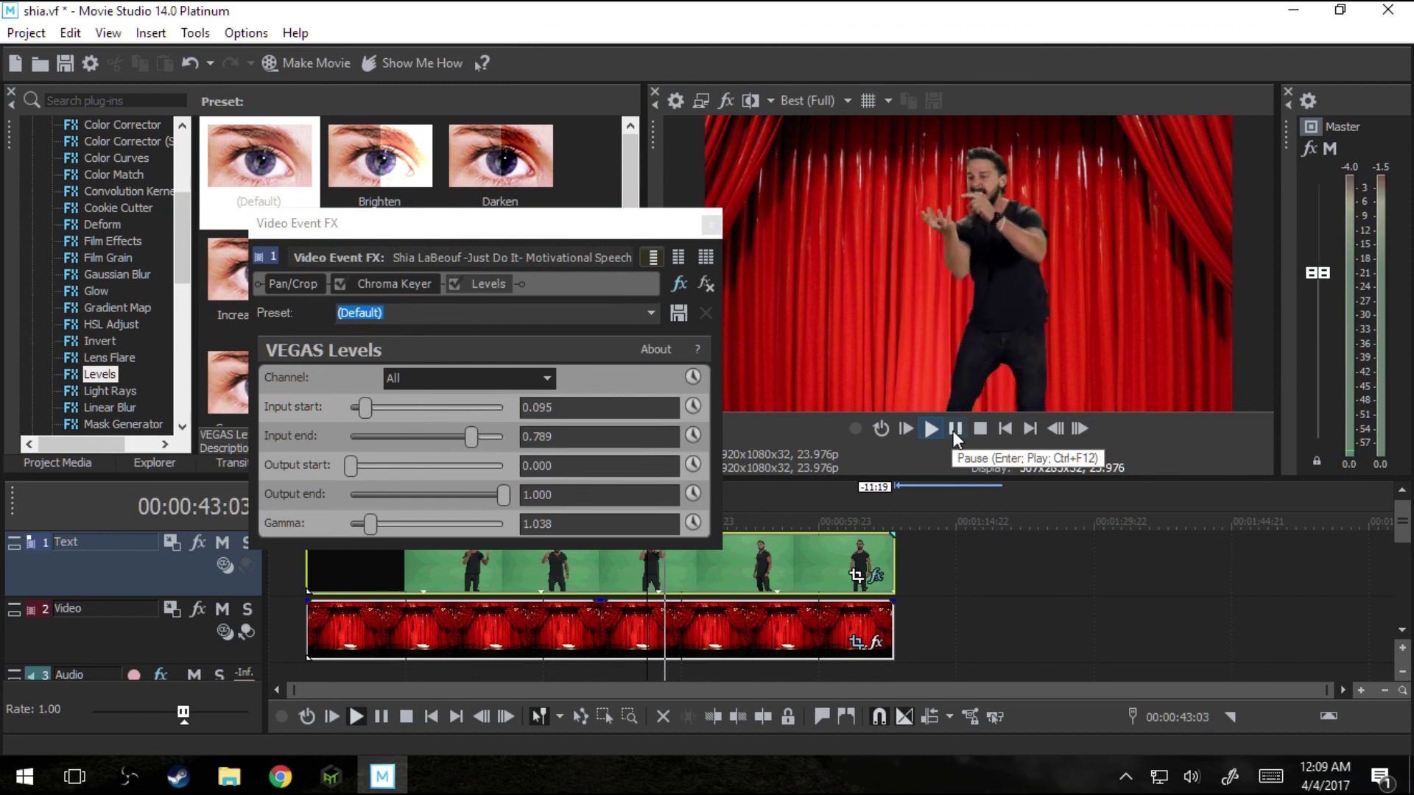
{"action": "left_click", "coordinate": [954, 430]}
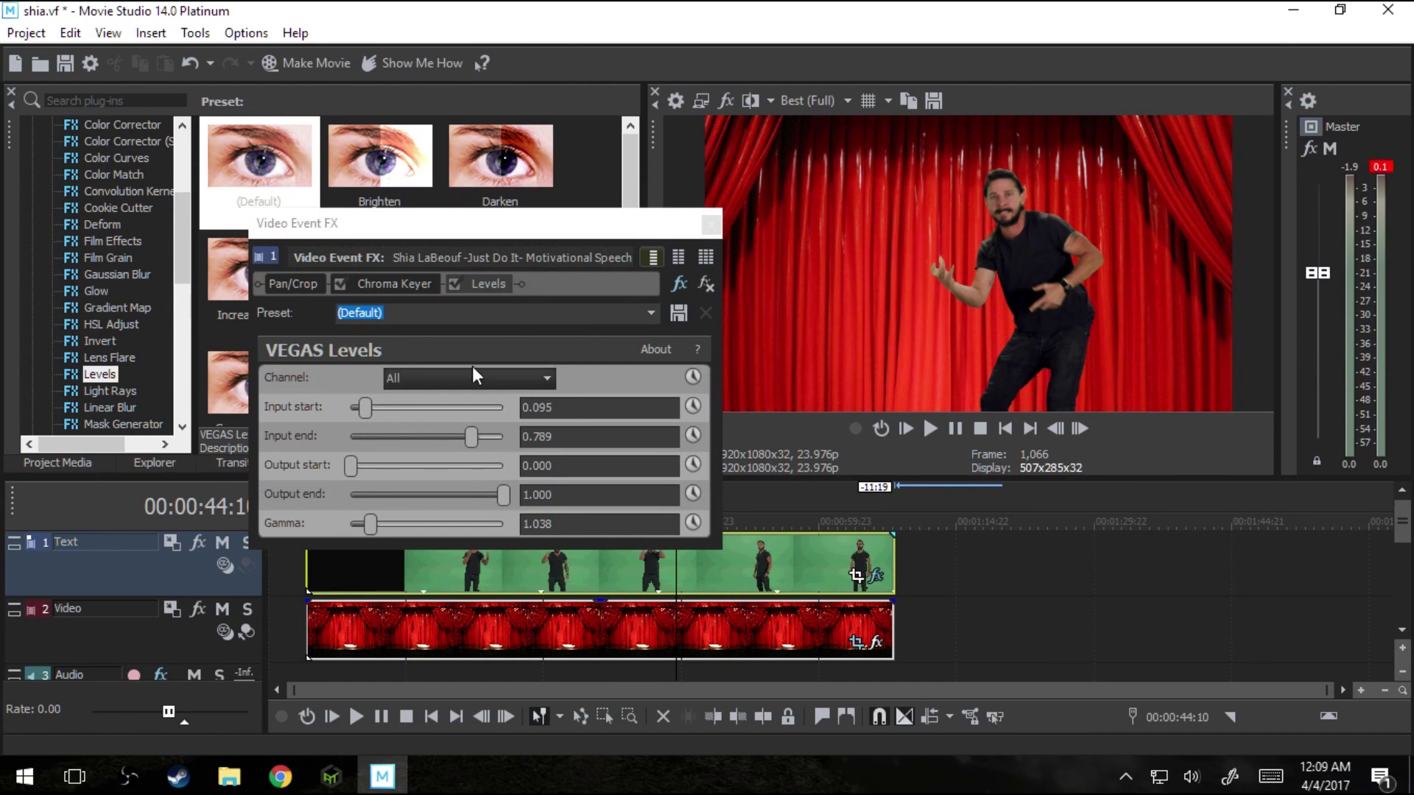
- Play and pause the keyed clip twice more to review it
{"action": "left_click", "coordinate": [935, 425]}
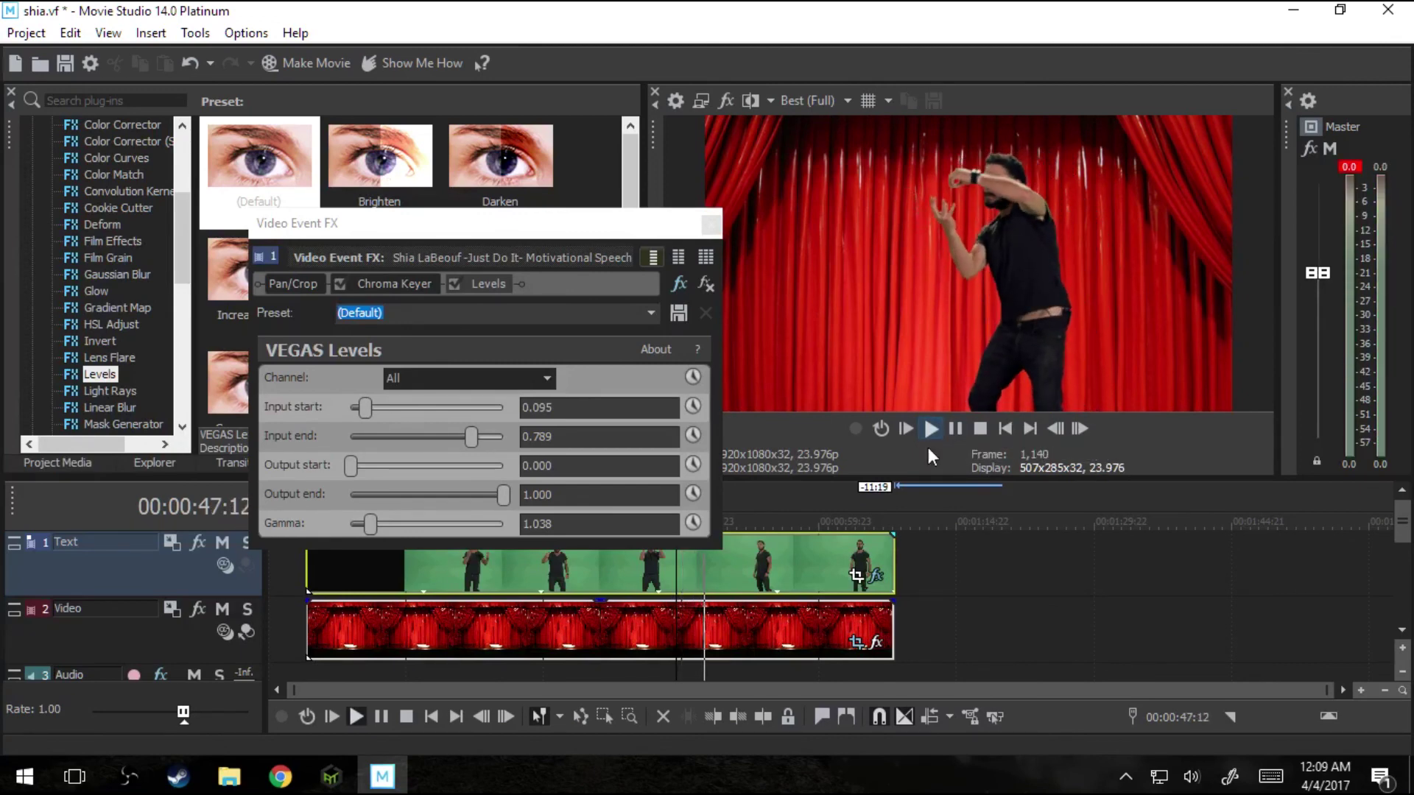
{"action": "left_click", "coordinate": [953, 429]}
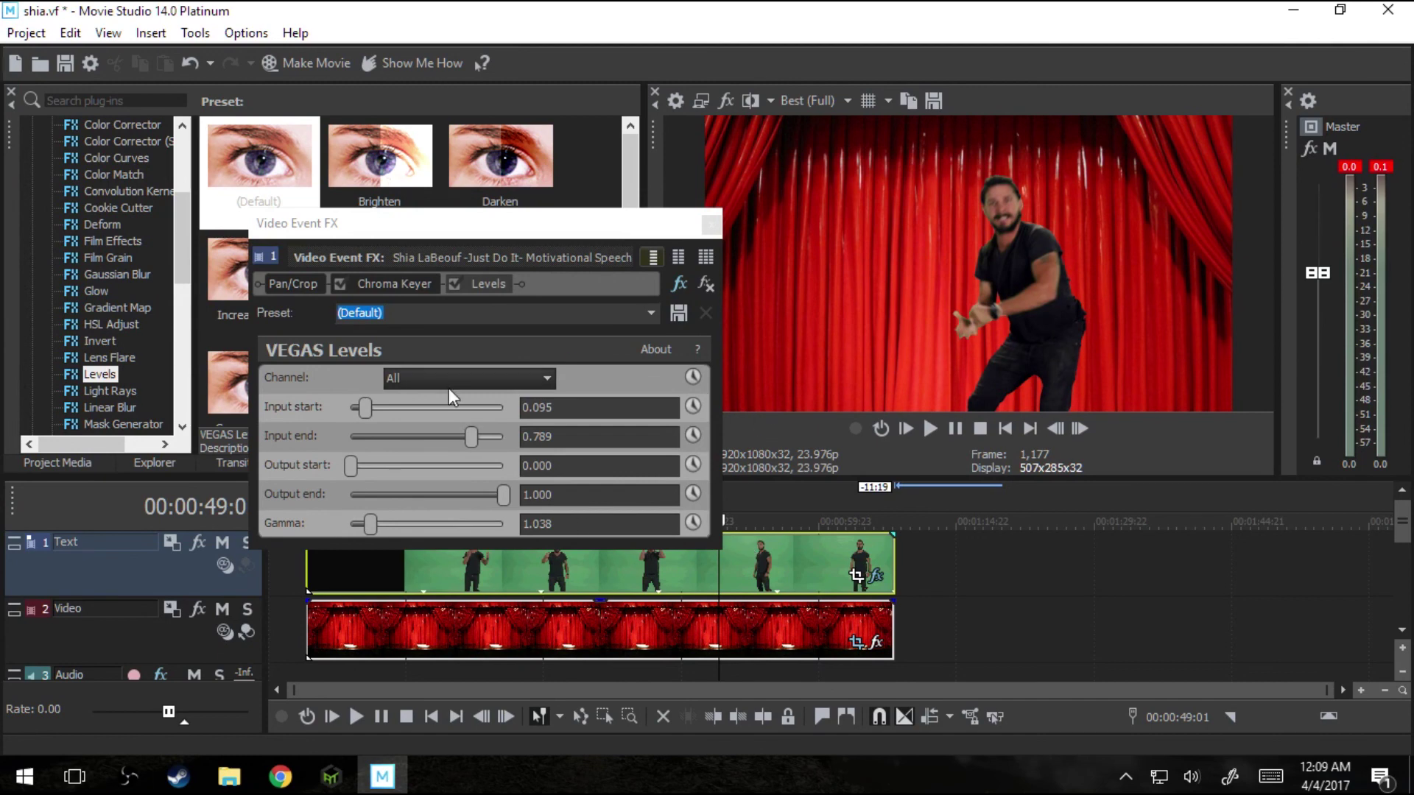
{"action": "left_click", "coordinate": [955, 431]}
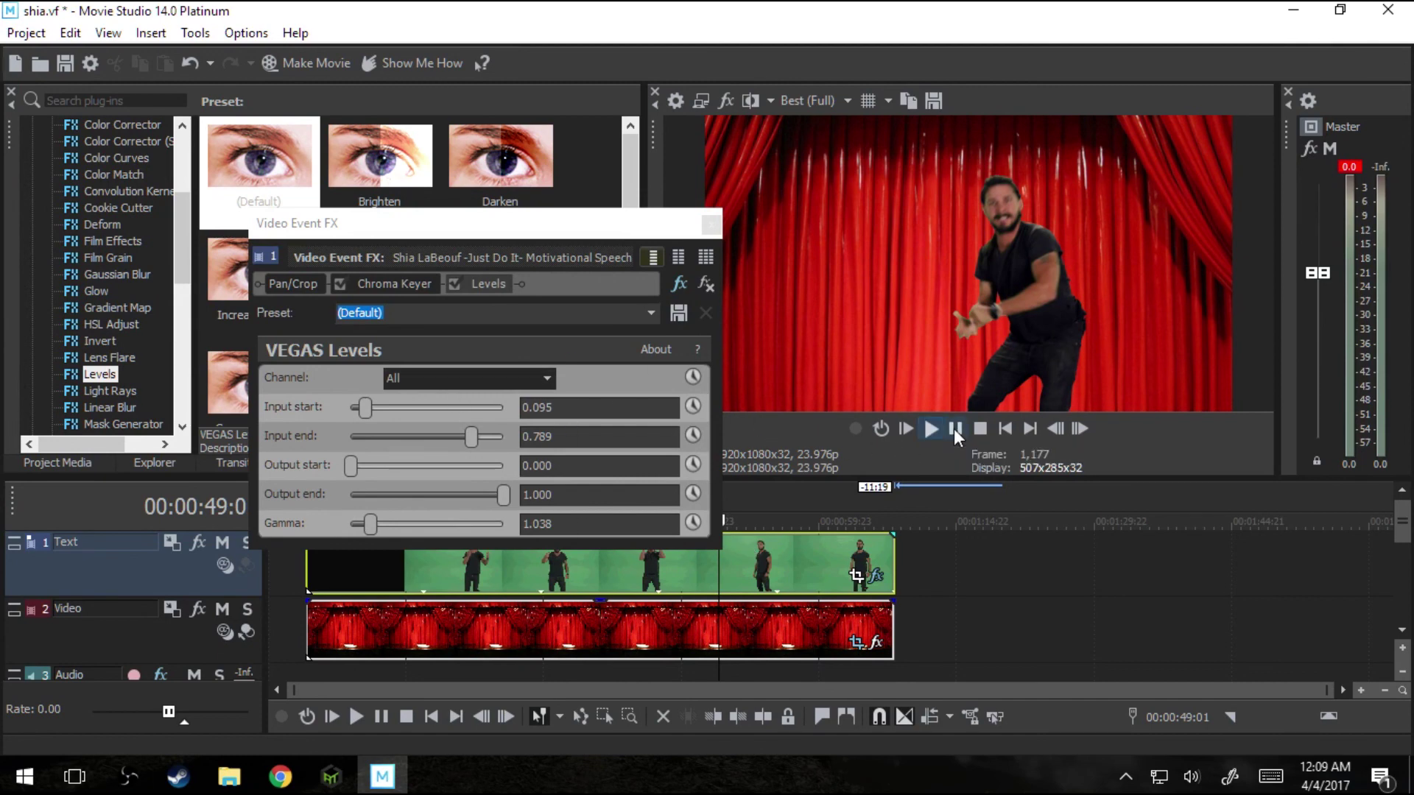
{"action": "left_click", "coordinate": [959, 431]}
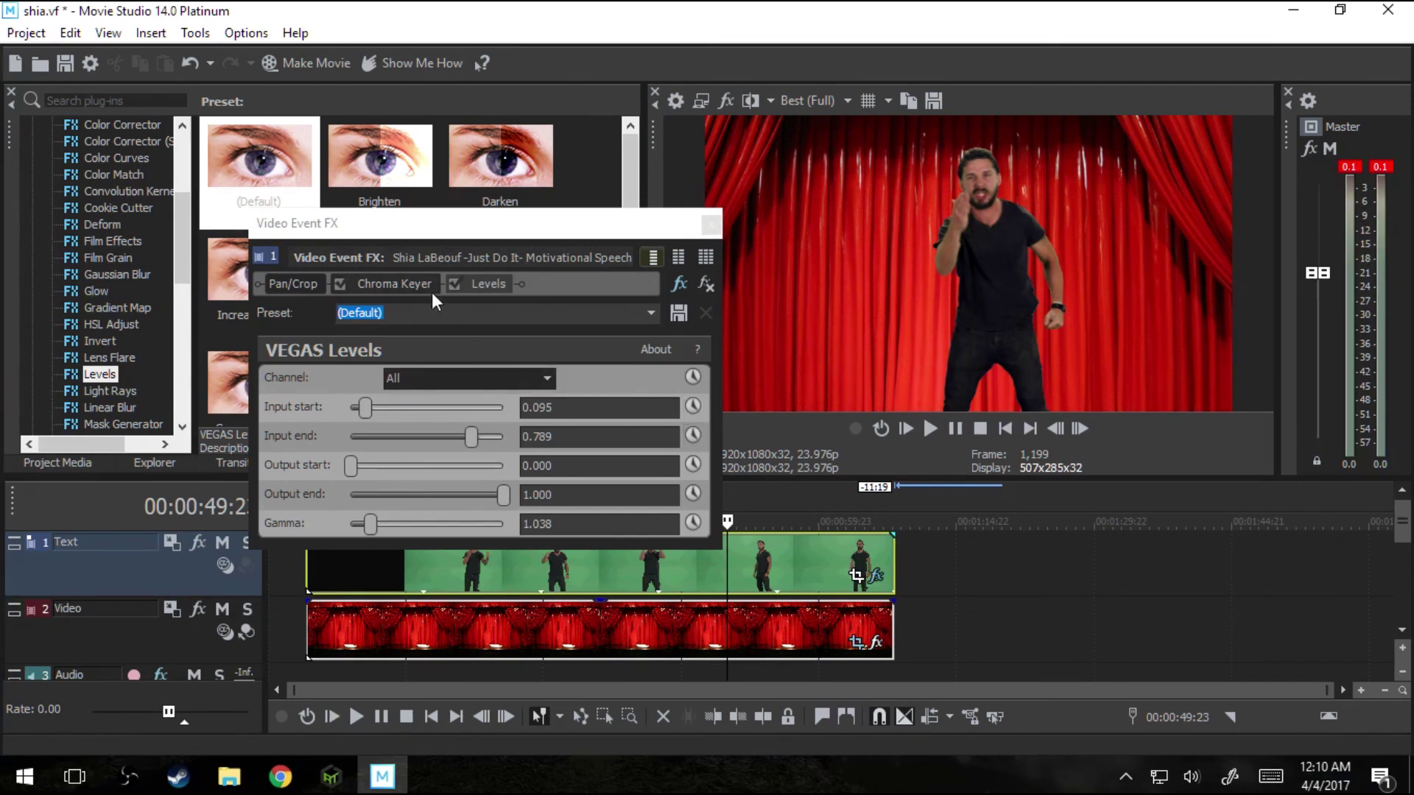
- View the Chroma Keyer settings, compare Levels on and off, and close Video Event FX
{"action": "left_click", "coordinate": [409, 283]}
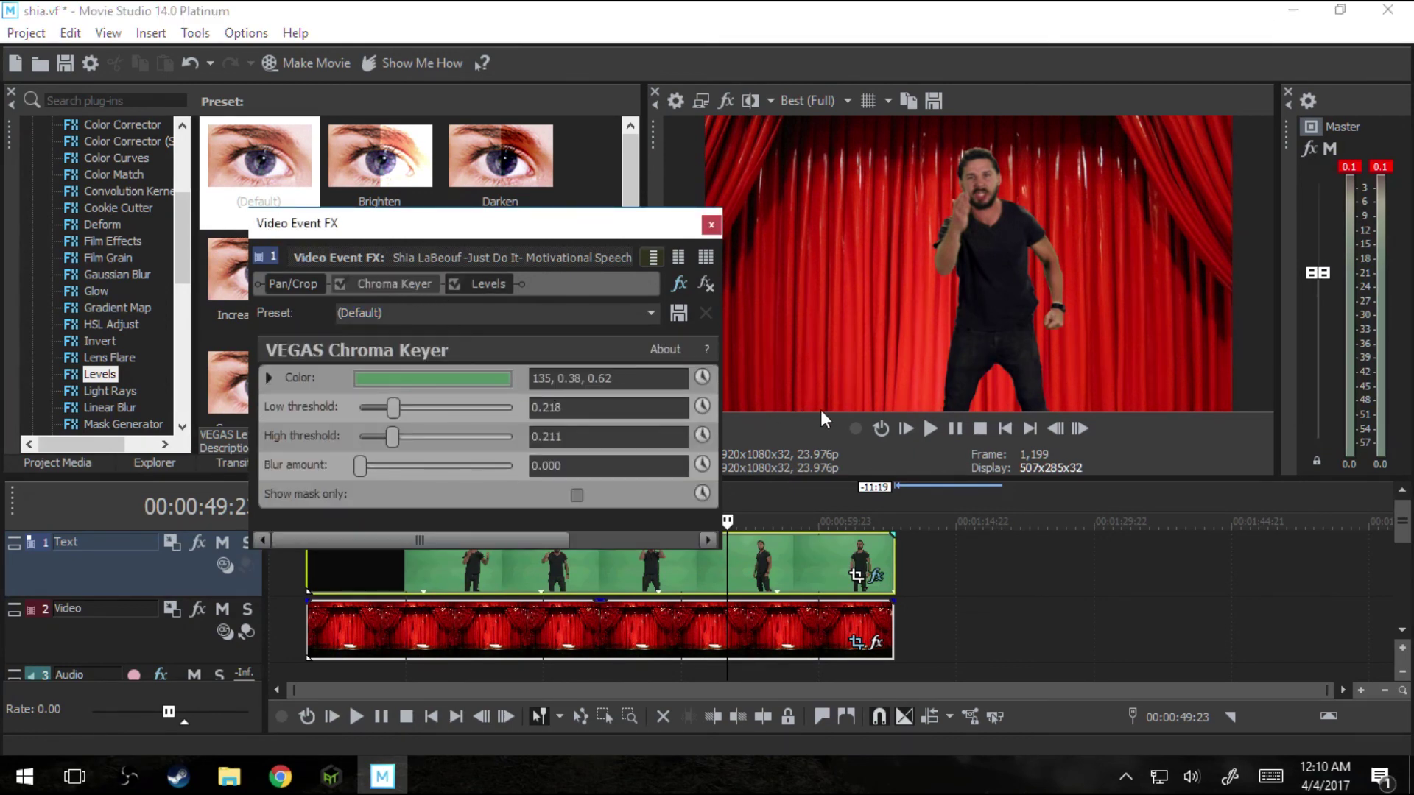
{"action": "left_click", "coordinate": [455, 284]}
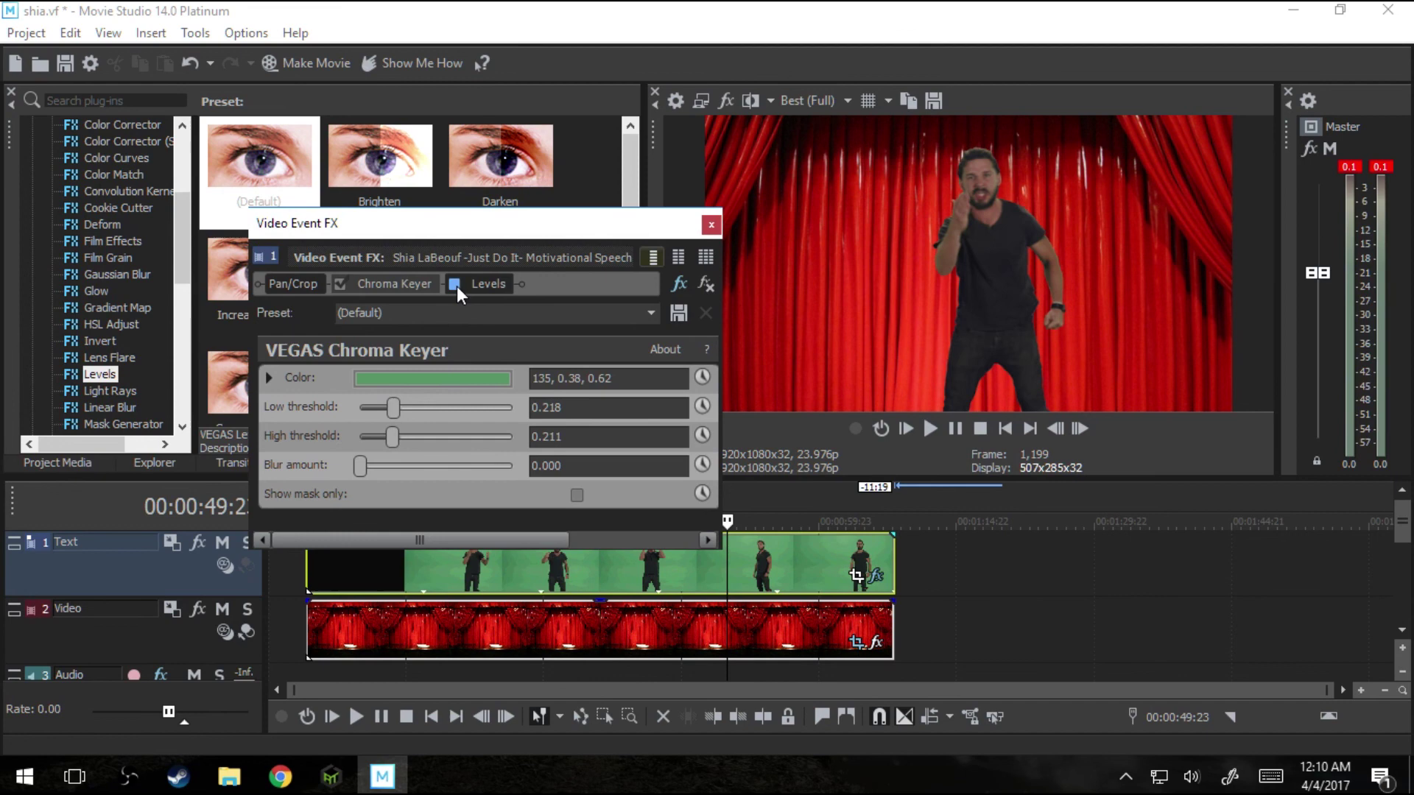
{"action": "left_click", "coordinate": [457, 285]}
{"action": "left_click", "coordinate": [457, 286]}
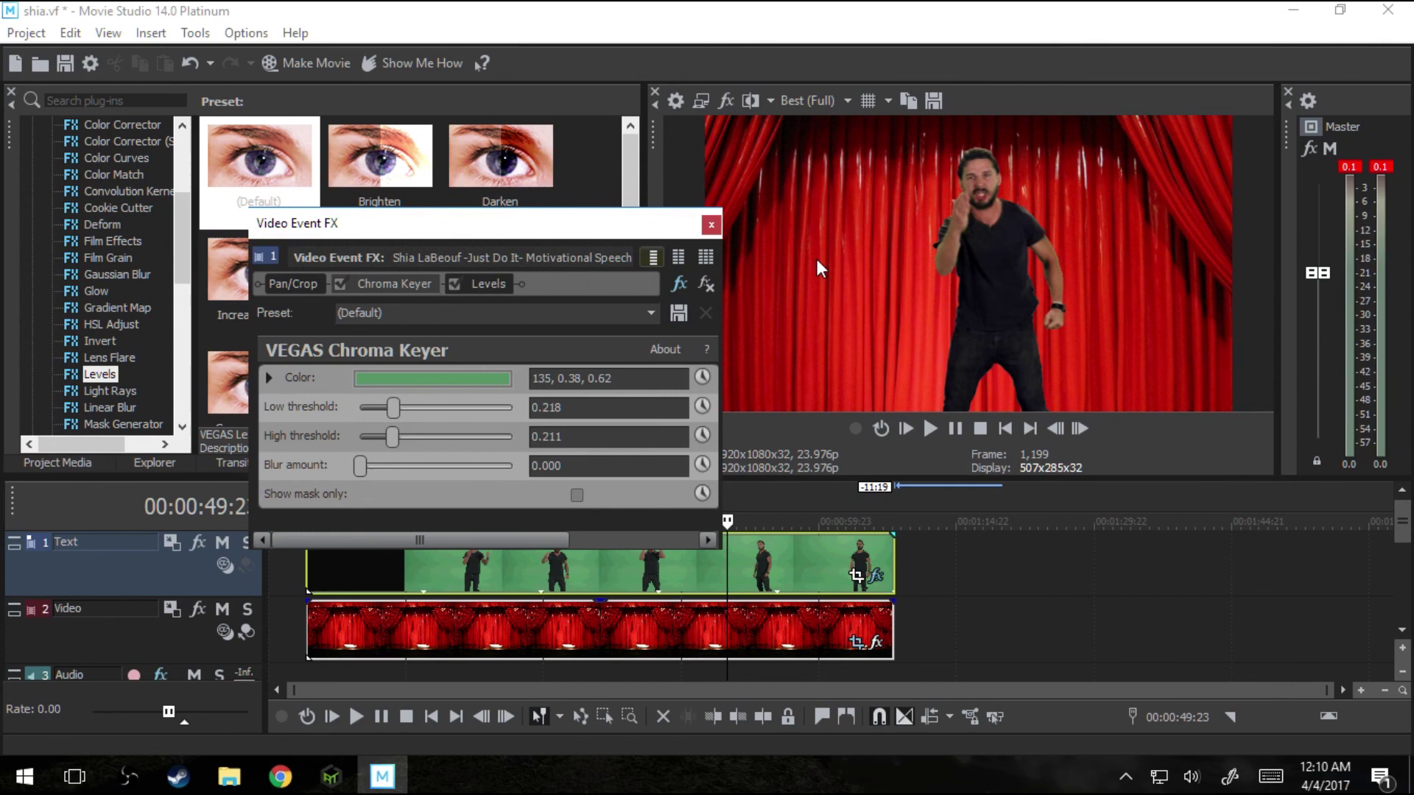
{"action": "left_click", "coordinate": [712, 225]}
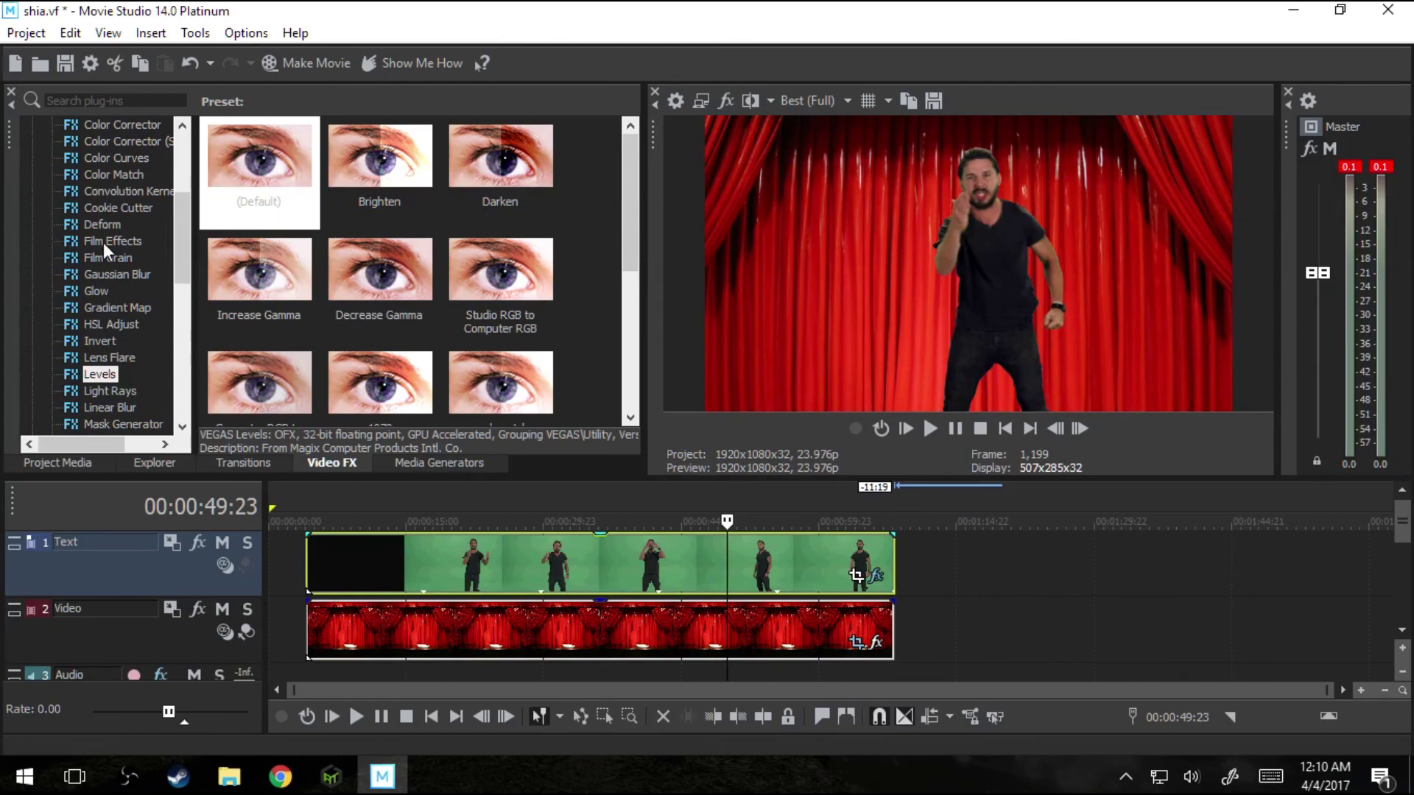
- Apply the default Color Corrector to the green-screen clip and disable the chroma key
{"action": "left_click", "coordinate": [133, 124]}
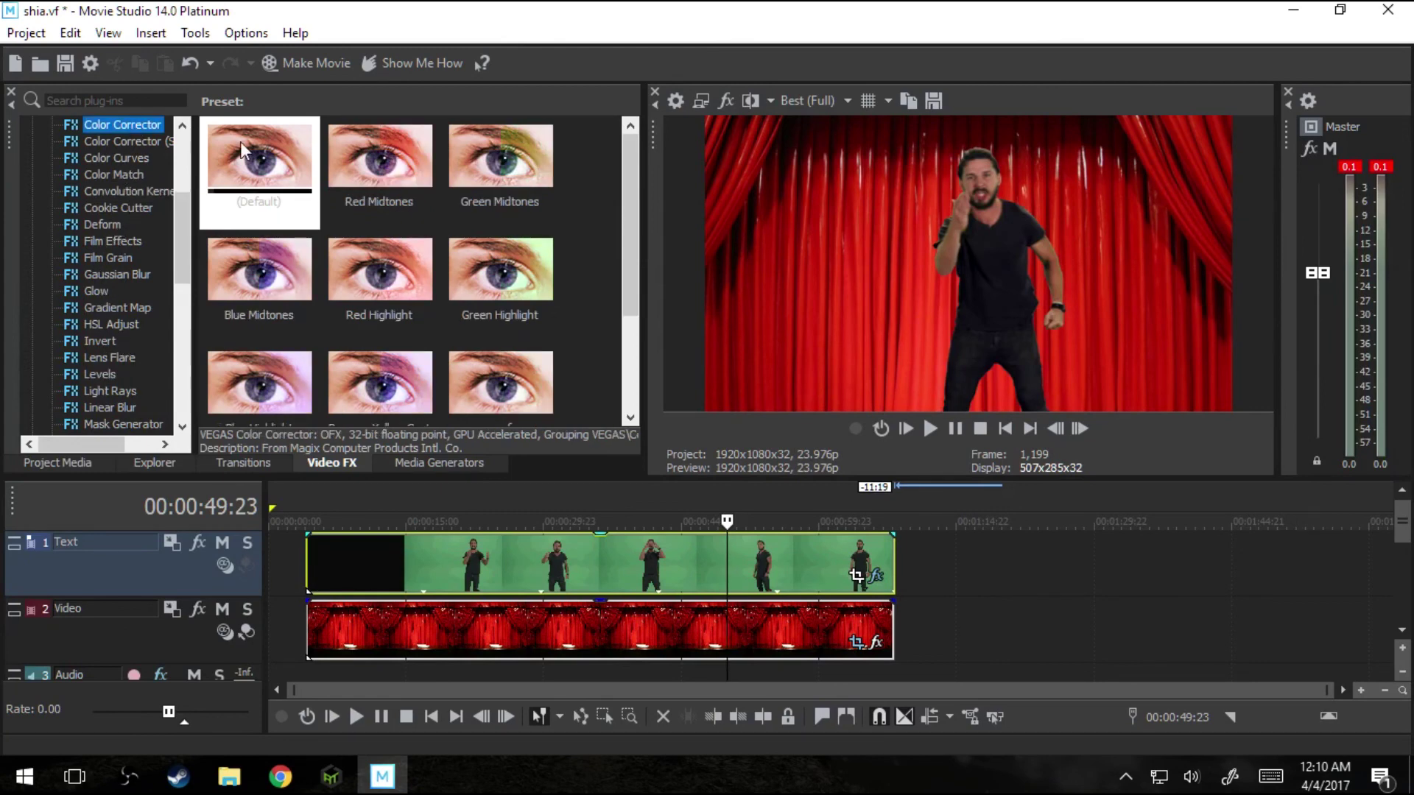
{"action": "left_click_drag", "start_coordinate": [262, 177], "coordinate": [802, 240]}
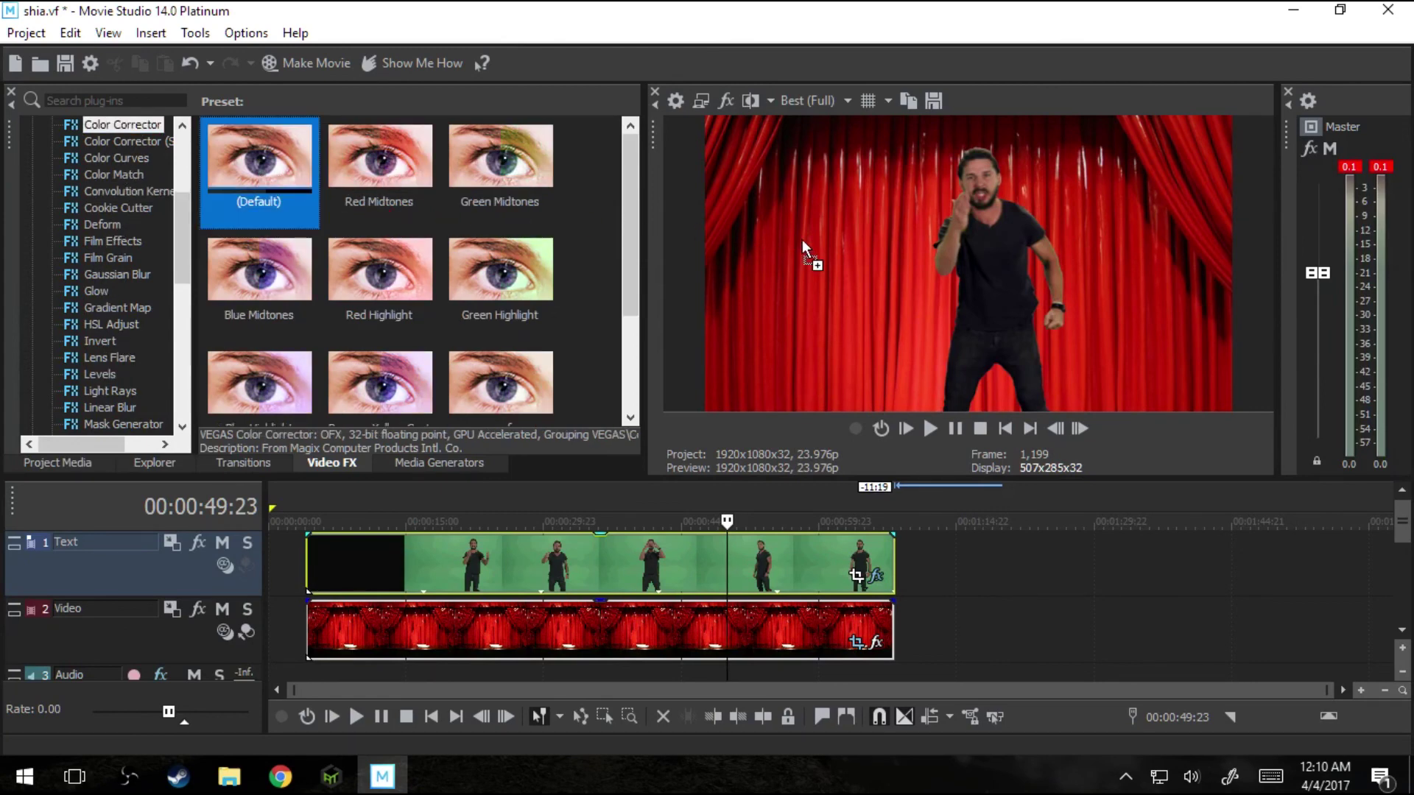
{"action": "left_click_drag", "start_coordinate": [798, 399], "coordinate": [788, 552]}
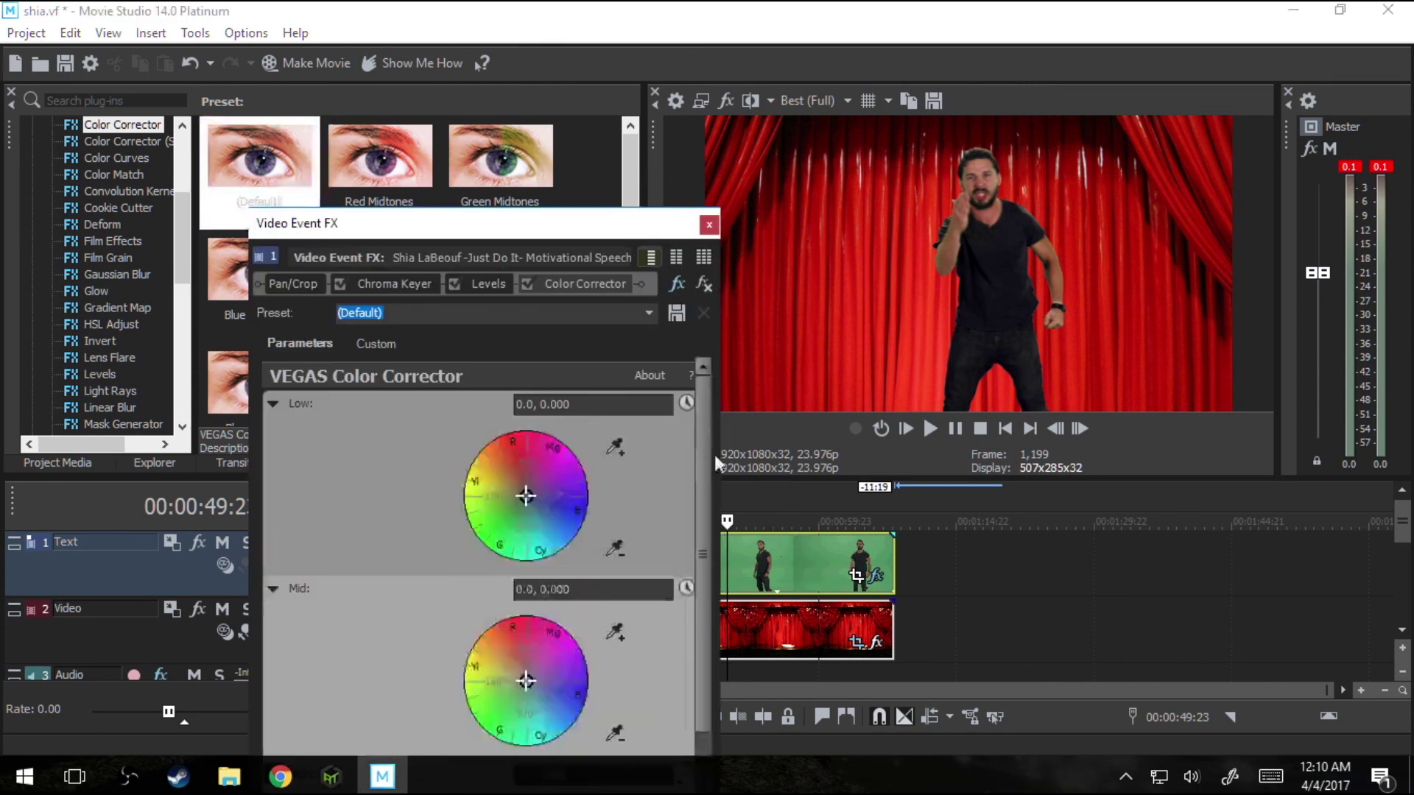
{"action": "left_click", "coordinate": [342, 282]}
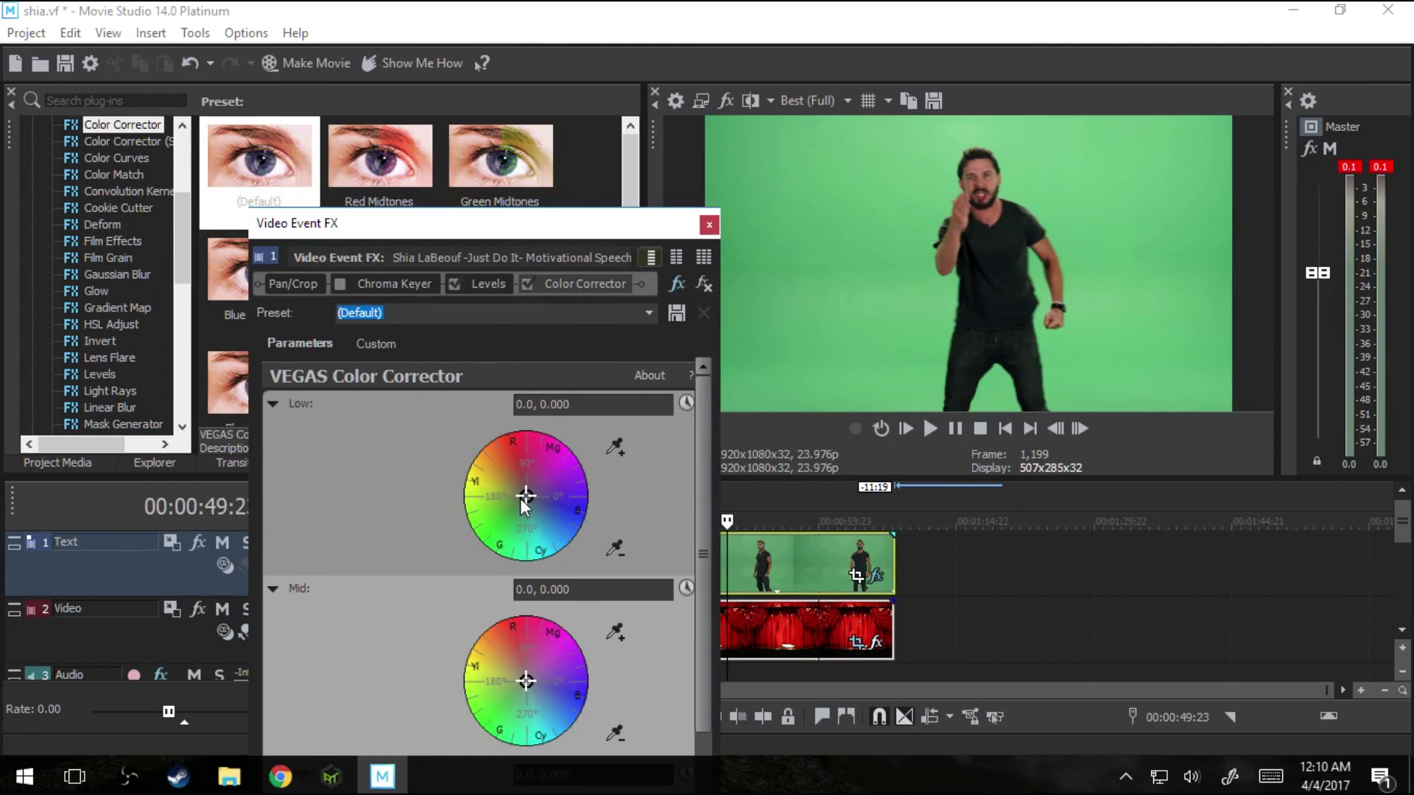
{"action": "left_click_drag", "start_coordinate": [563, 222], "coordinate": [552, 176]}
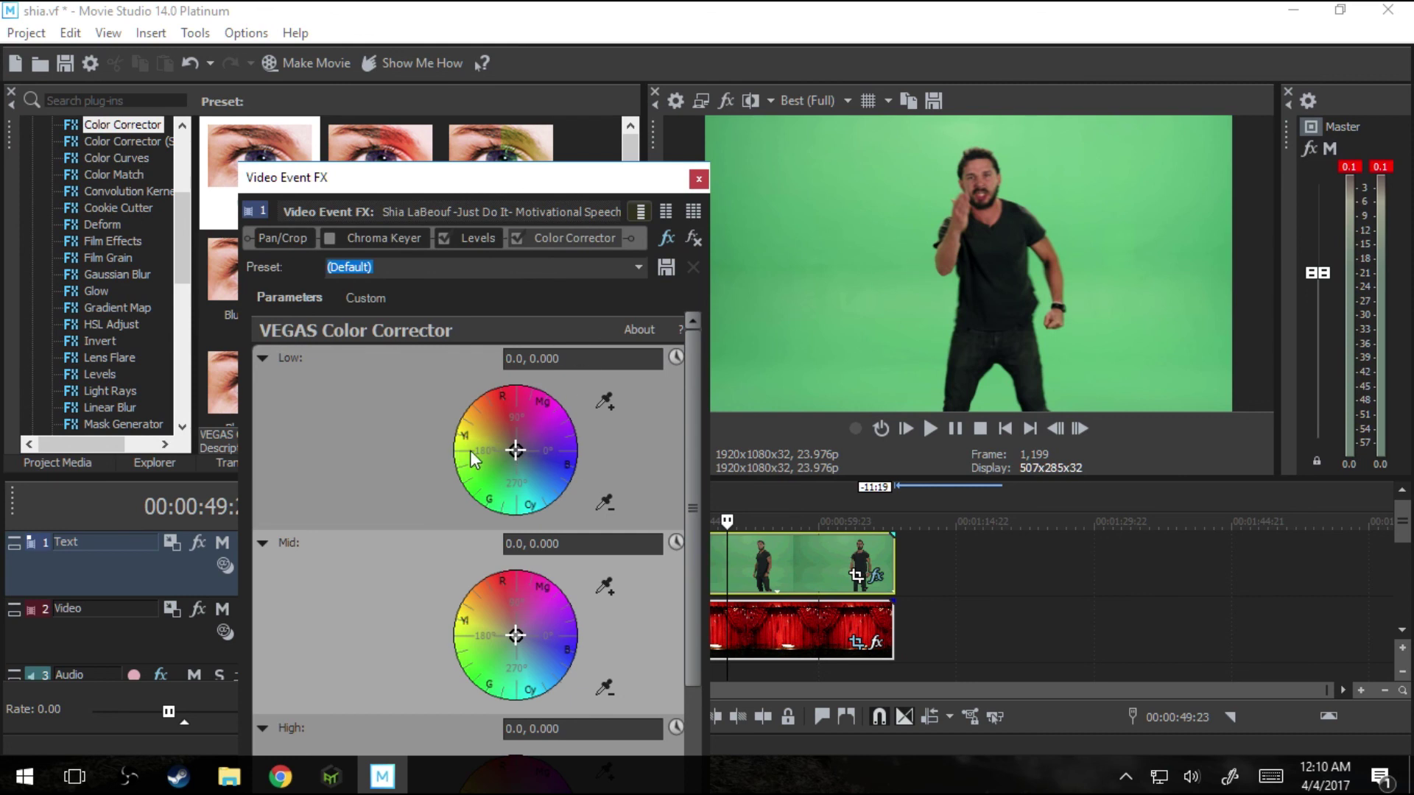
- Shift Color Corrector Mid to 79.19, 0.1778 and High to 90.0, 0.1905, then compare
{"action": "left_click_drag", "start_coordinate": [517, 444], "coordinate": [517, 446]}
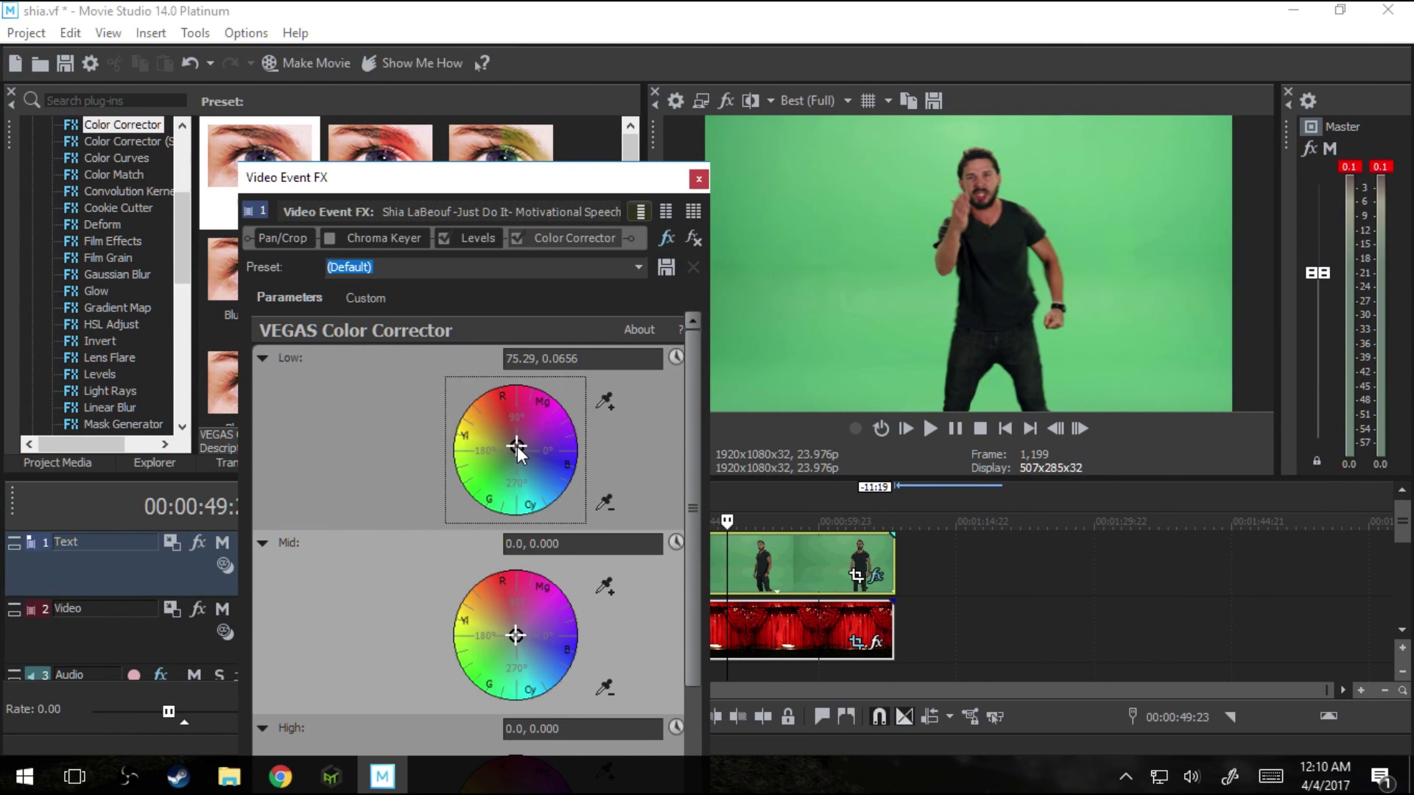
{"action": "left_click_drag", "start_coordinate": [516, 633], "coordinate": [519, 625]}
{"action": "scroll", "coordinate": [691, 466], "scroll_direction": "down", "scroll_amount": 1}
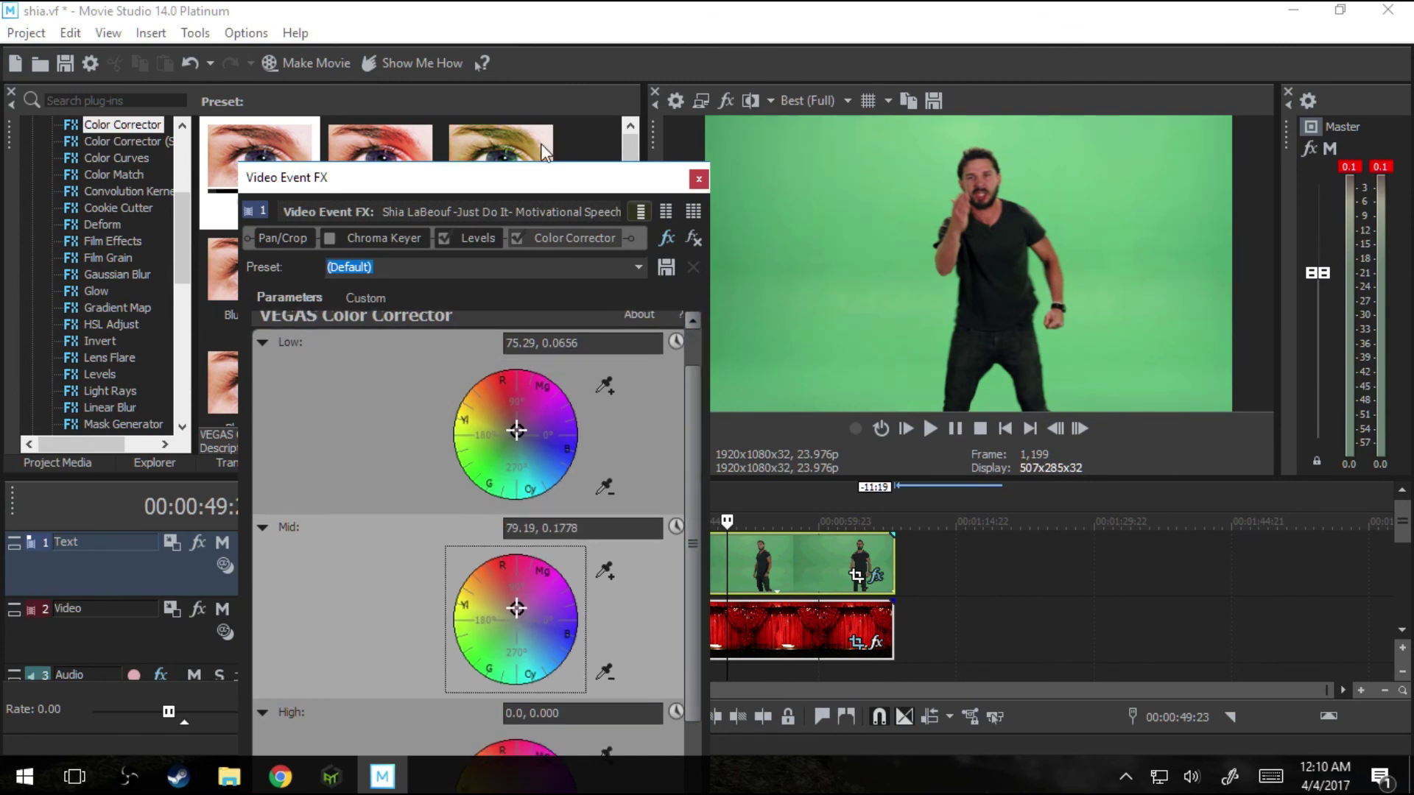
{"action": "left_click_drag", "start_coordinate": [537, 177], "coordinate": [530, 94]}
{"action": "scroll", "coordinate": [690, 397], "scroll_direction": "down", "scroll_amount": 3}
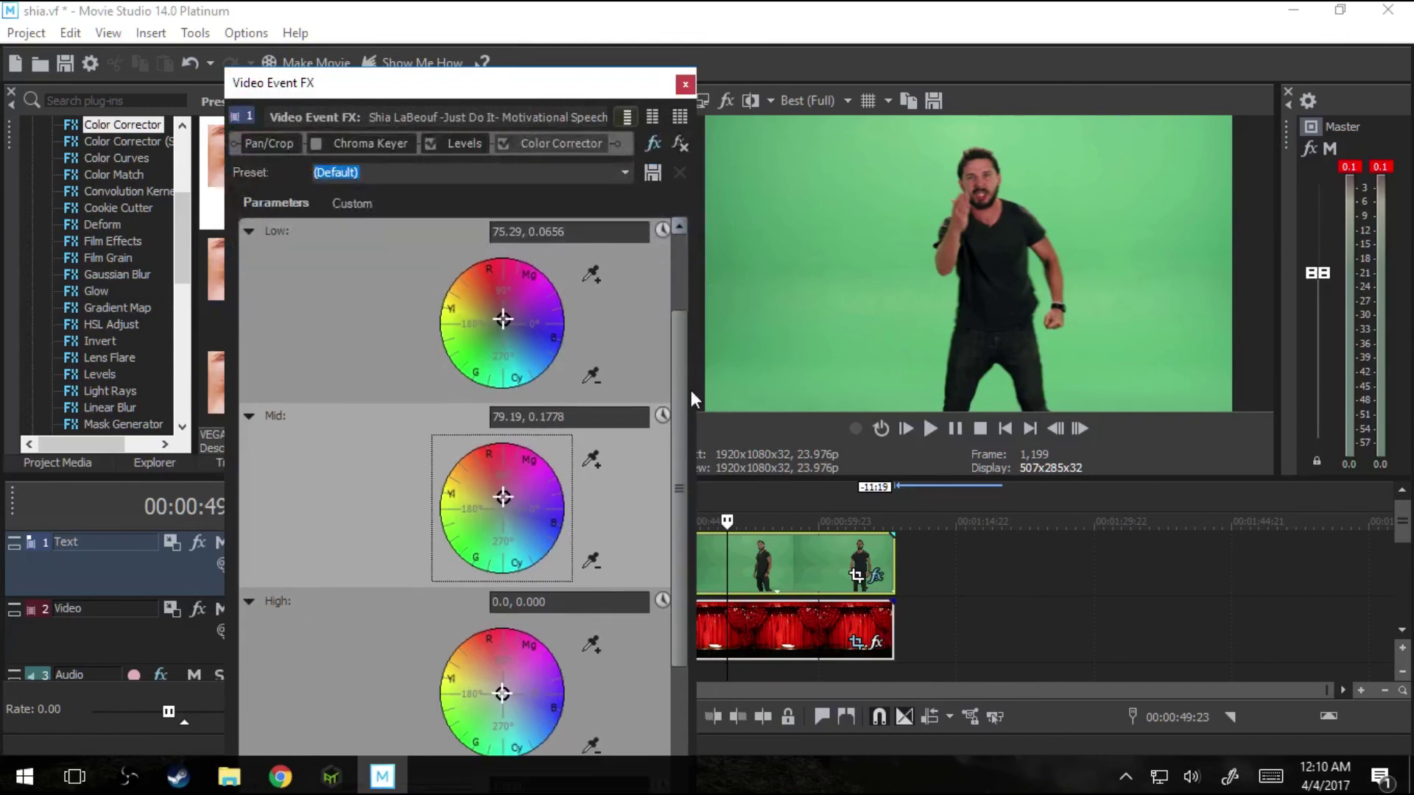
{"action": "scroll", "coordinate": [691, 399], "scroll_direction": "down", "scroll_amount": 2}
{"action": "left_click_drag", "start_coordinate": [525, 94], "coordinate": [520, 79]}
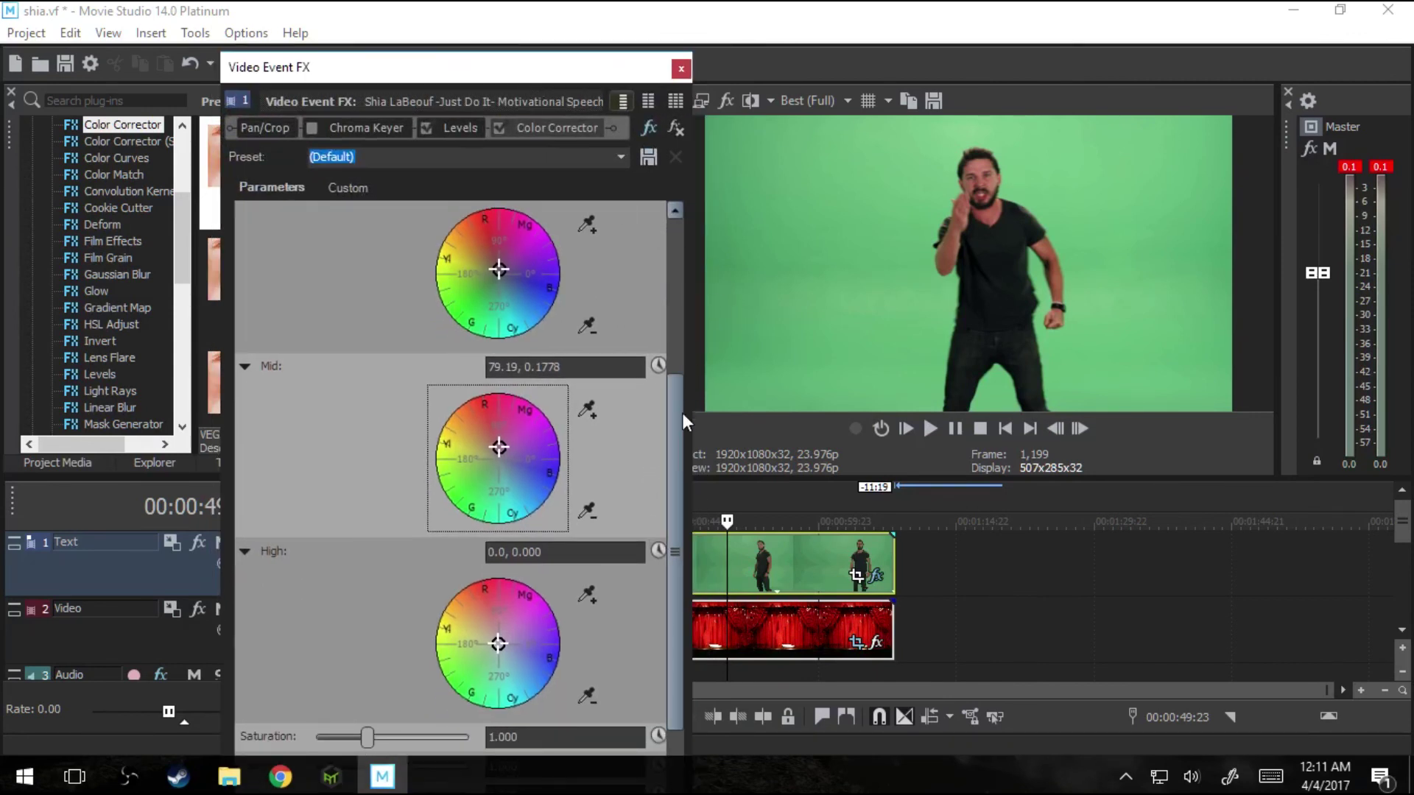
{"action": "scroll", "coordinate": [682, 420], "scroll_direction": "down", "scroll_amount": 1}
{"action": "scroll", "coordinate": [677, 472], "scroll_direction": "down", "scroll_amount": 1}
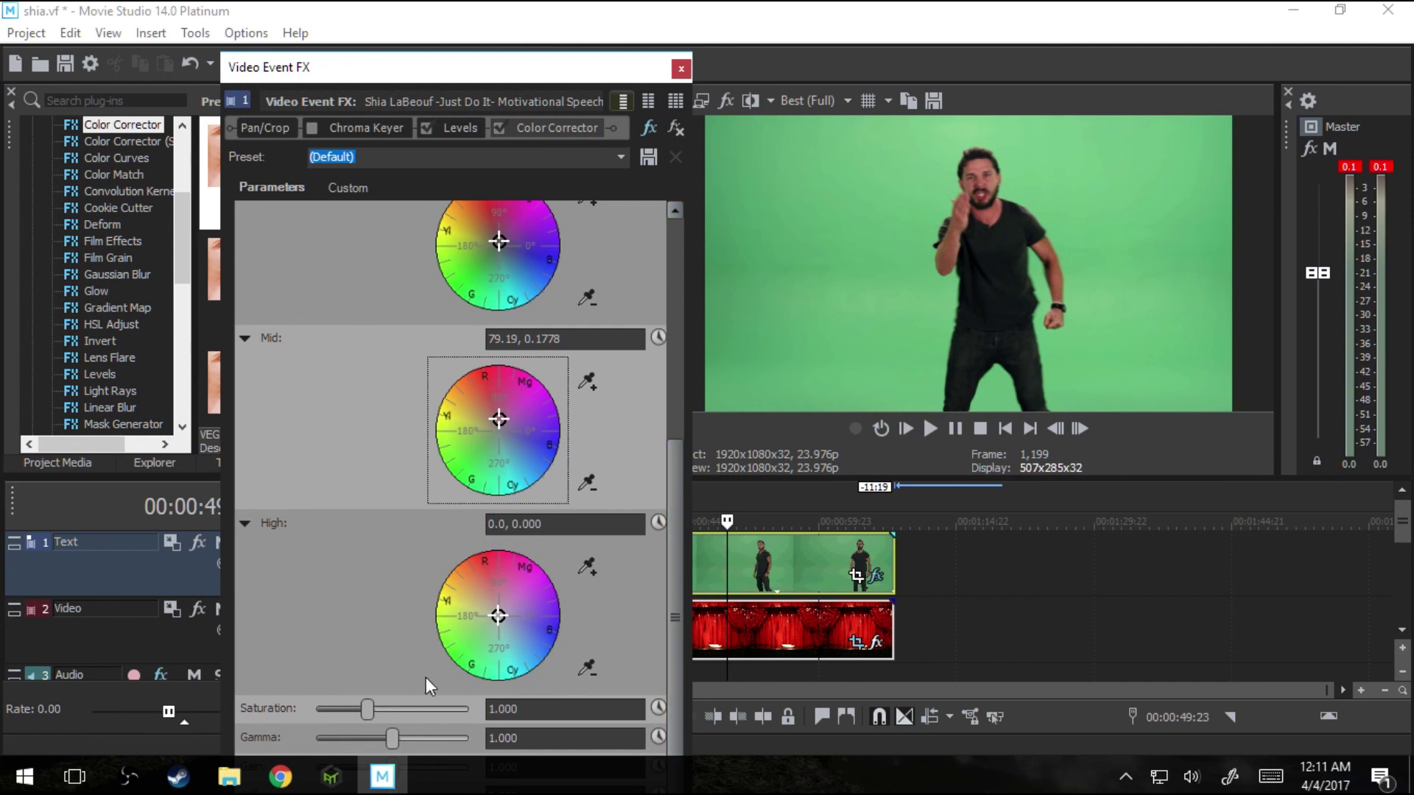
{"action": "left_click_drag", "start_coordinate": [497, 615], "coordinate": [500, 612]}
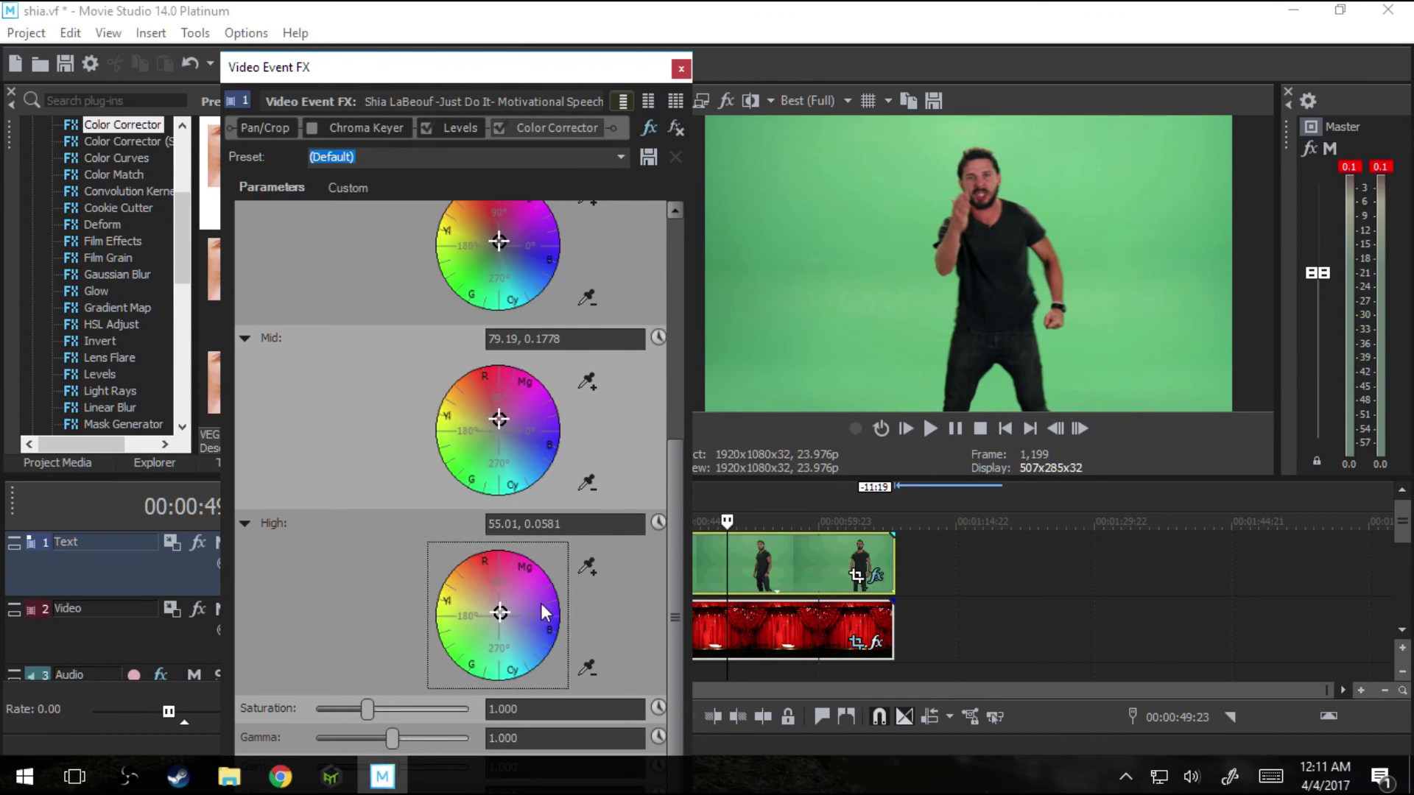
{"action": "left_click_drag", "start_coordinate": [507, 613], "coordinate": [498, 604]}
{"action": "left_click", "coordinate": [499, 130]}
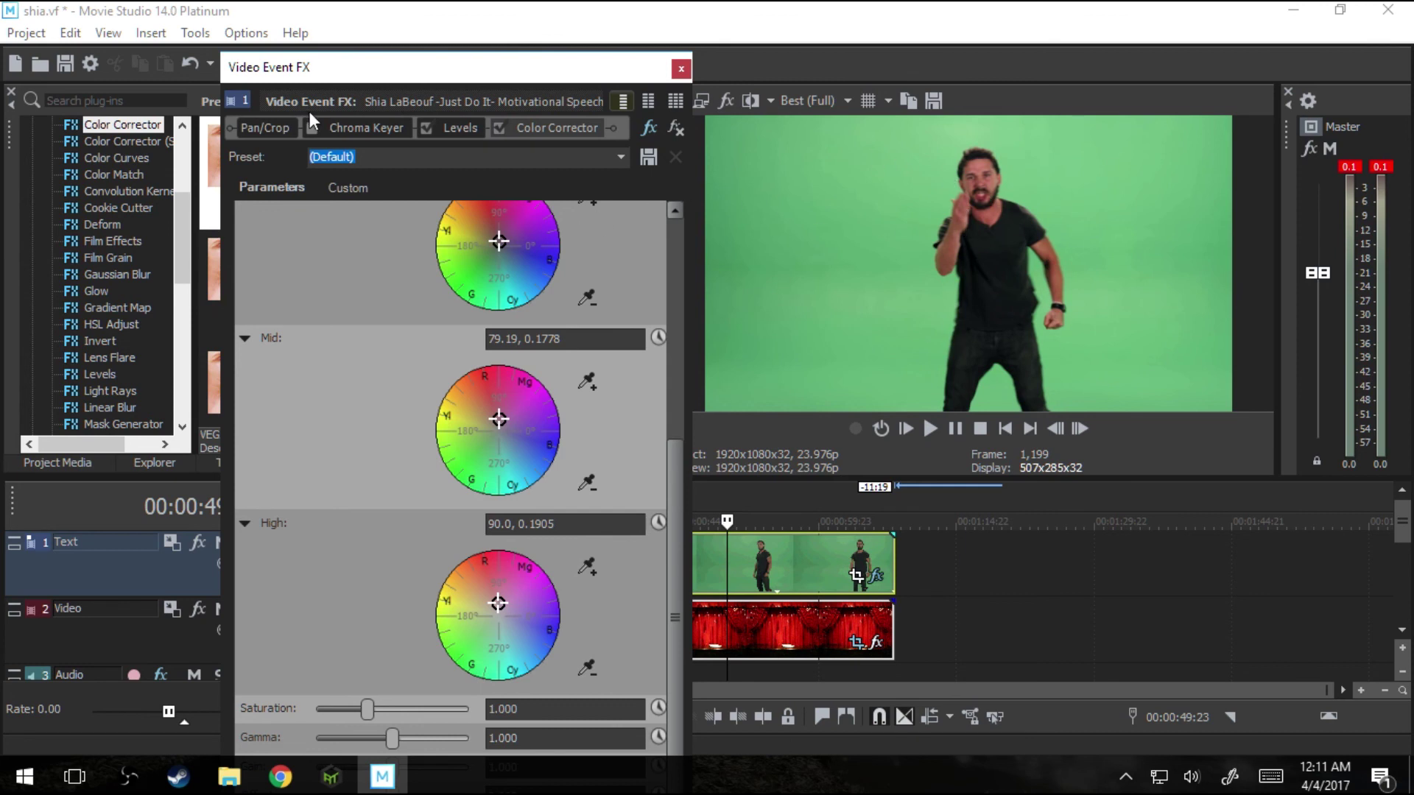
- Re-sample the green backdrop as key colour, enable Chroma Keyer, and raise the low threshold
{"action": "left_click", "coordinate": [337, 127]}
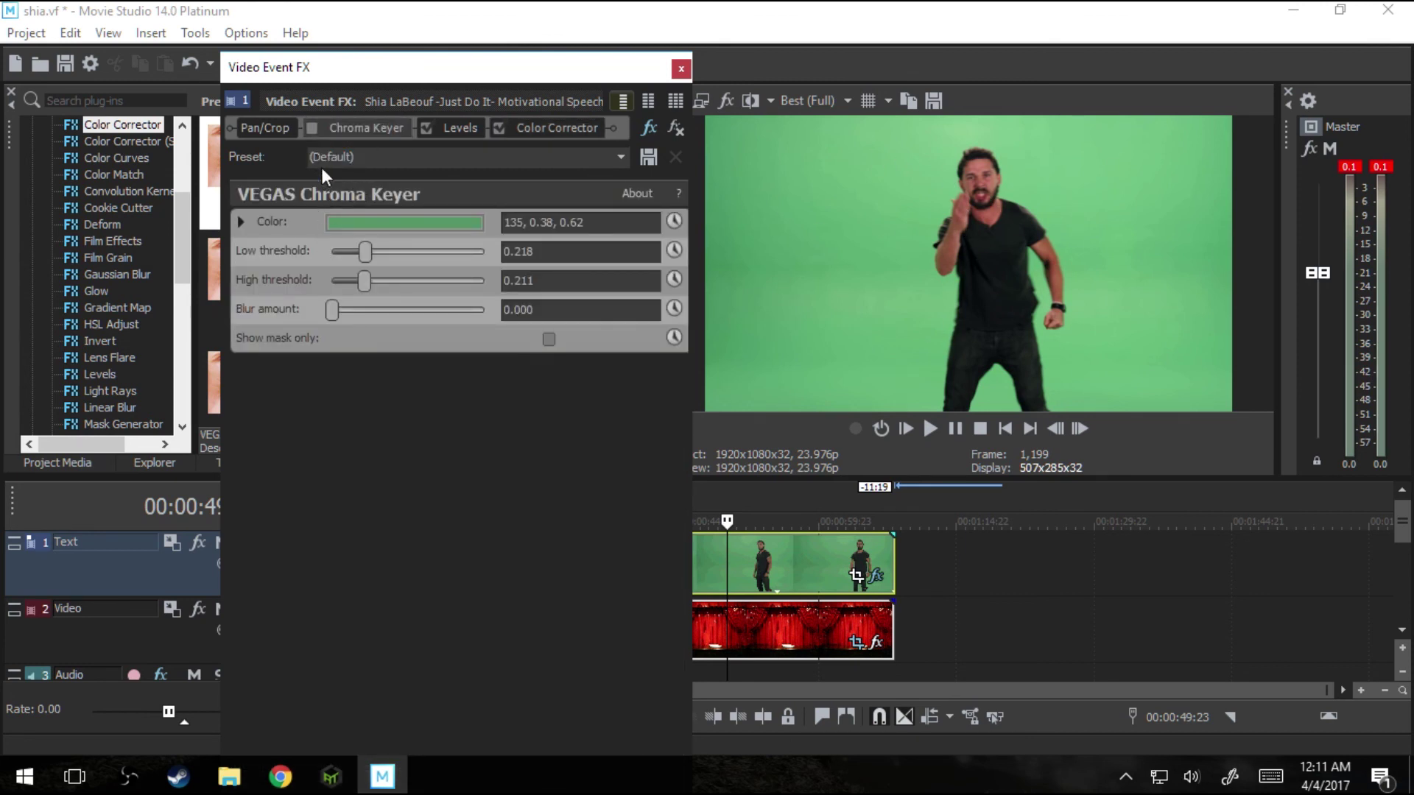
{"action": "left_click", "coordinate": [377, 223]}
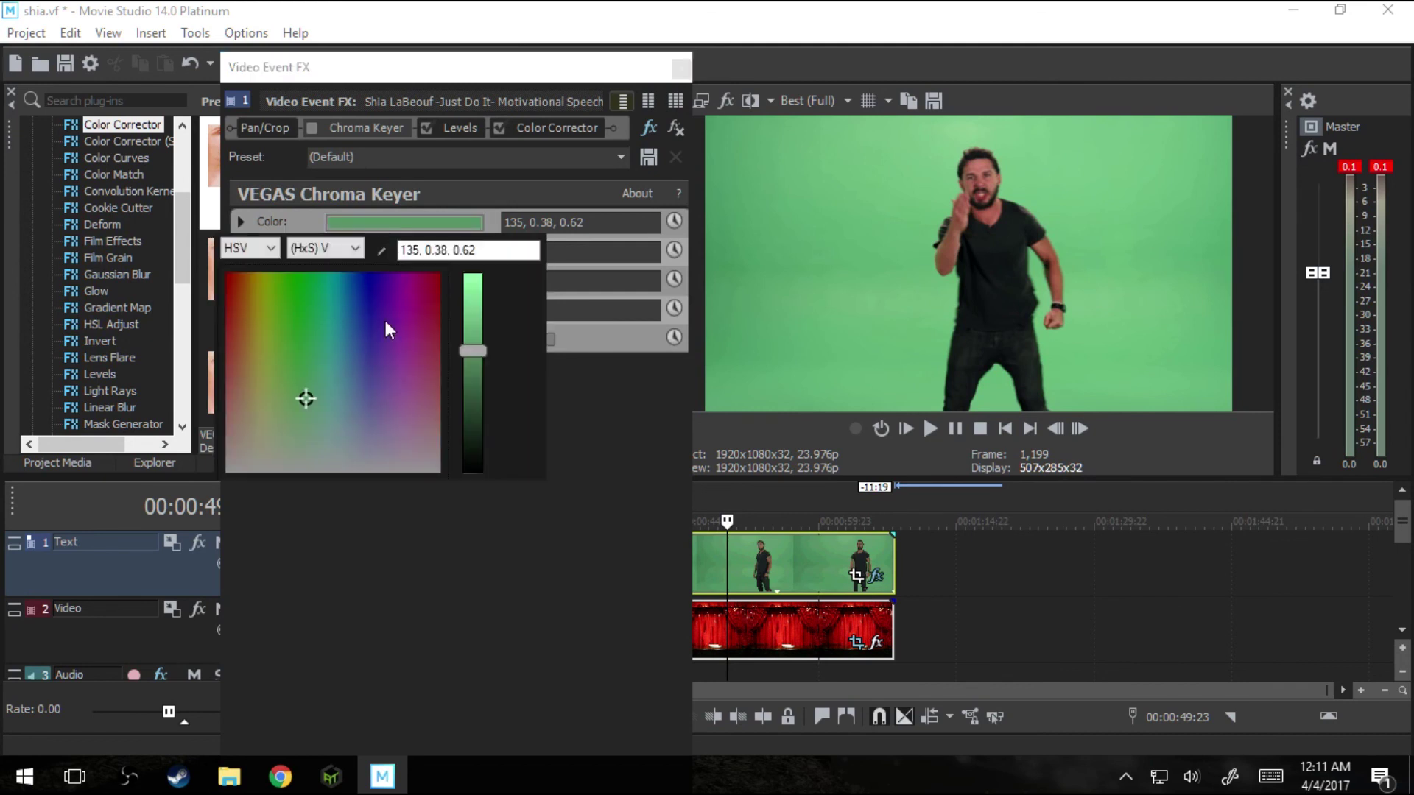
{"action": "left_click", "coordinate": [381, 251]}
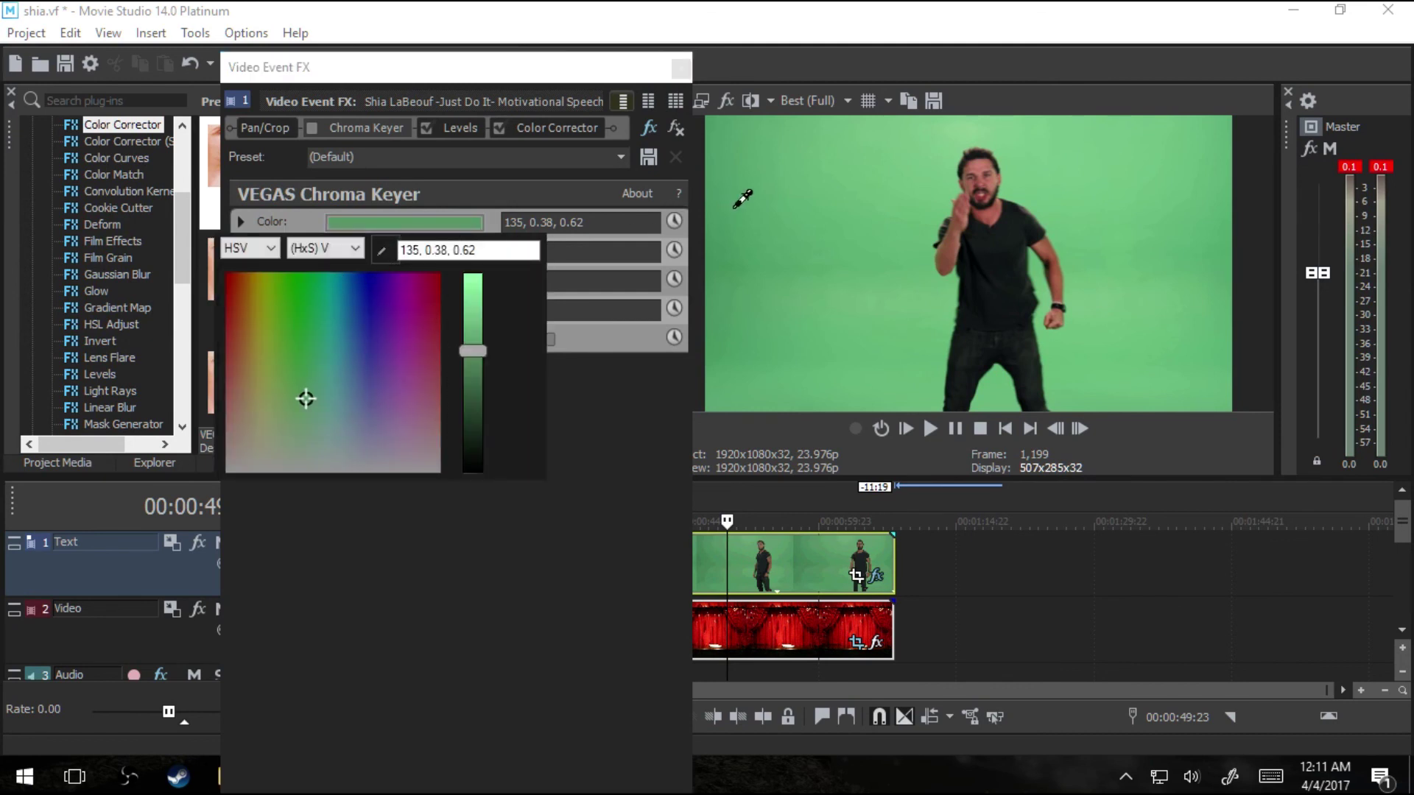
{"action": "left_click", "coordinate": [842, 200]}
{"action": "left_click", "coordinate": [641, 403]}
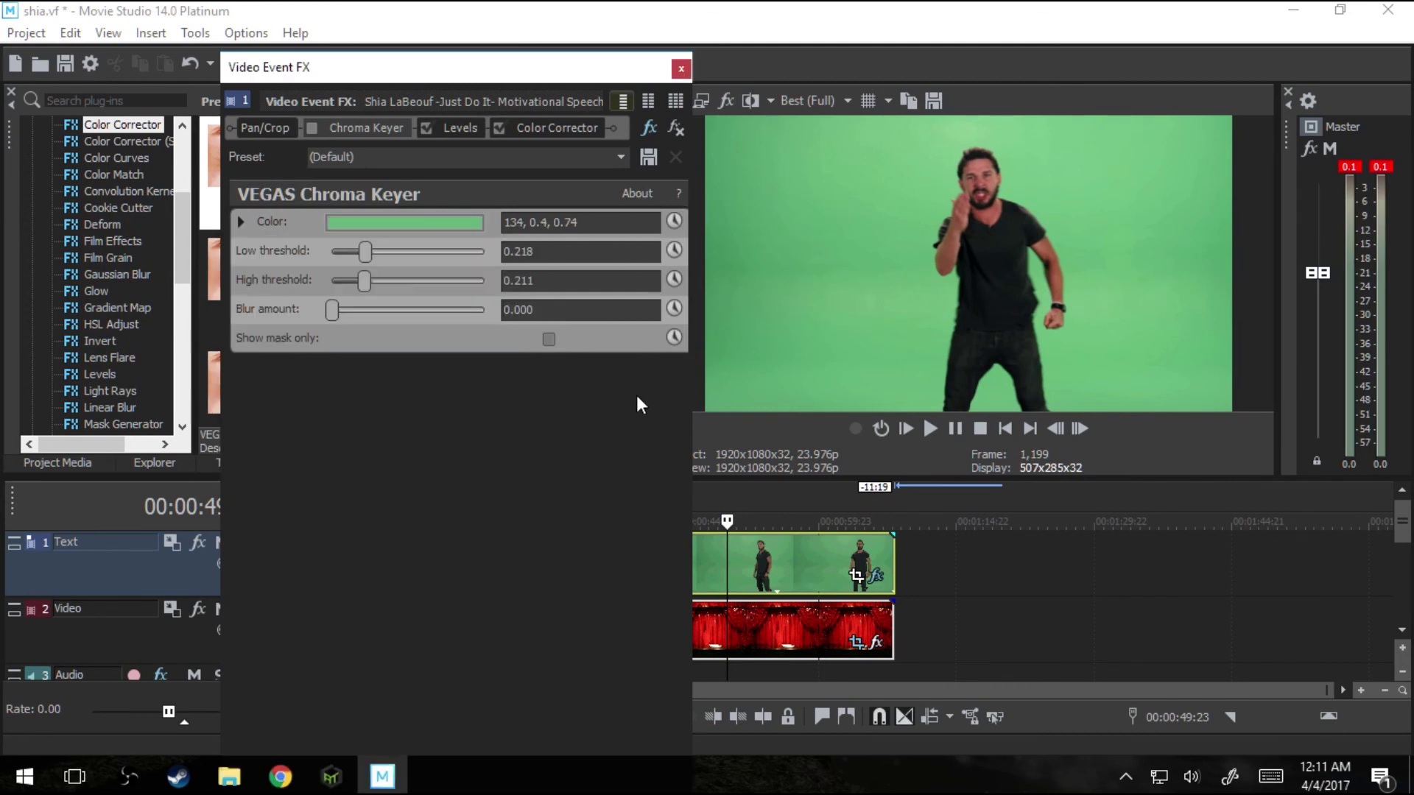
{"action": "left_click", "coordinate": [312, 129]}
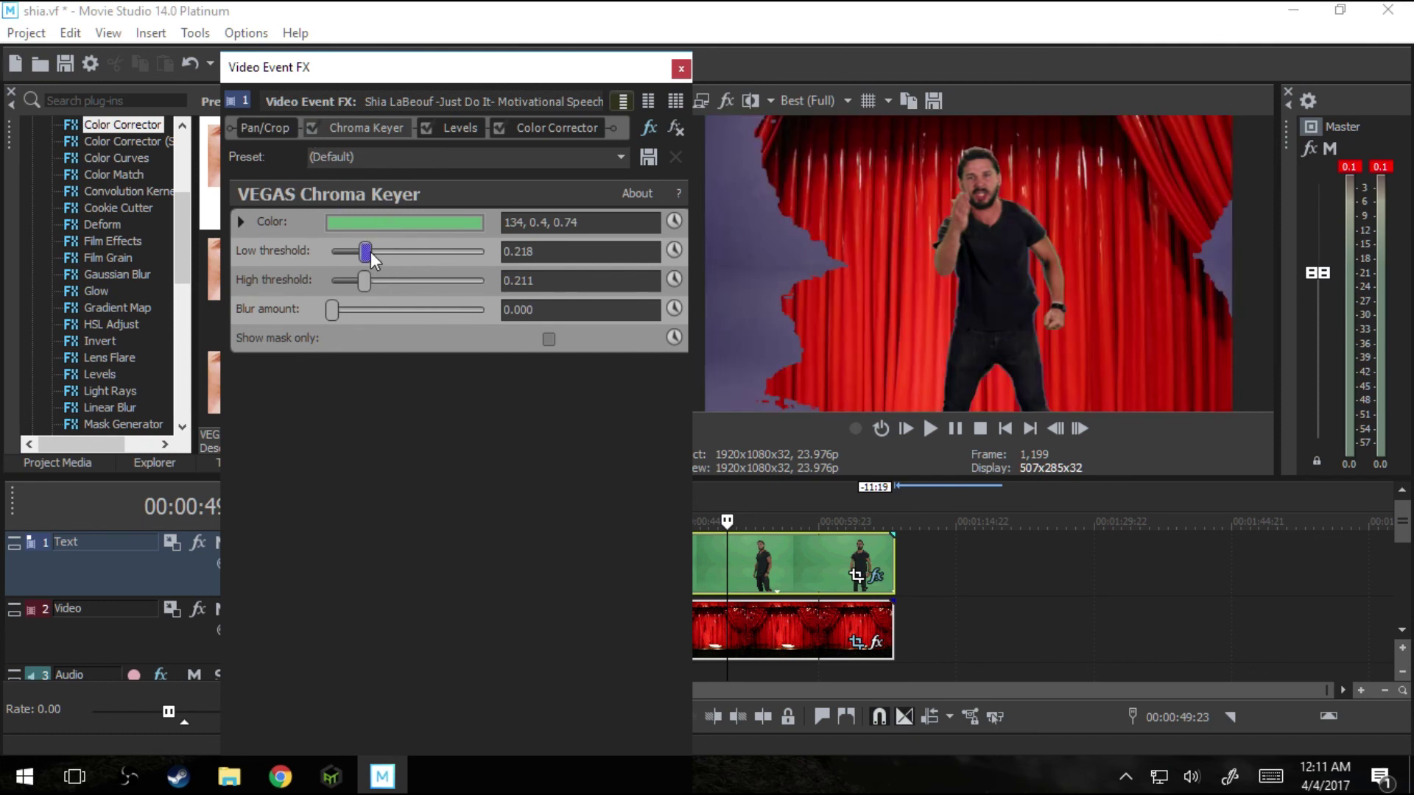
{"action": "mouse_move", "coordinate": [370, 251]}
{"action": "left_mouse_down"}
{"action": "mouse_move", "coordinate": [417, 278]}
{"action": "mouse_move", "coordinate": [379, 285]}
{"action": "mouse_move", "coordinate": [383, 258]}
{"action": "left_mouse_up"}
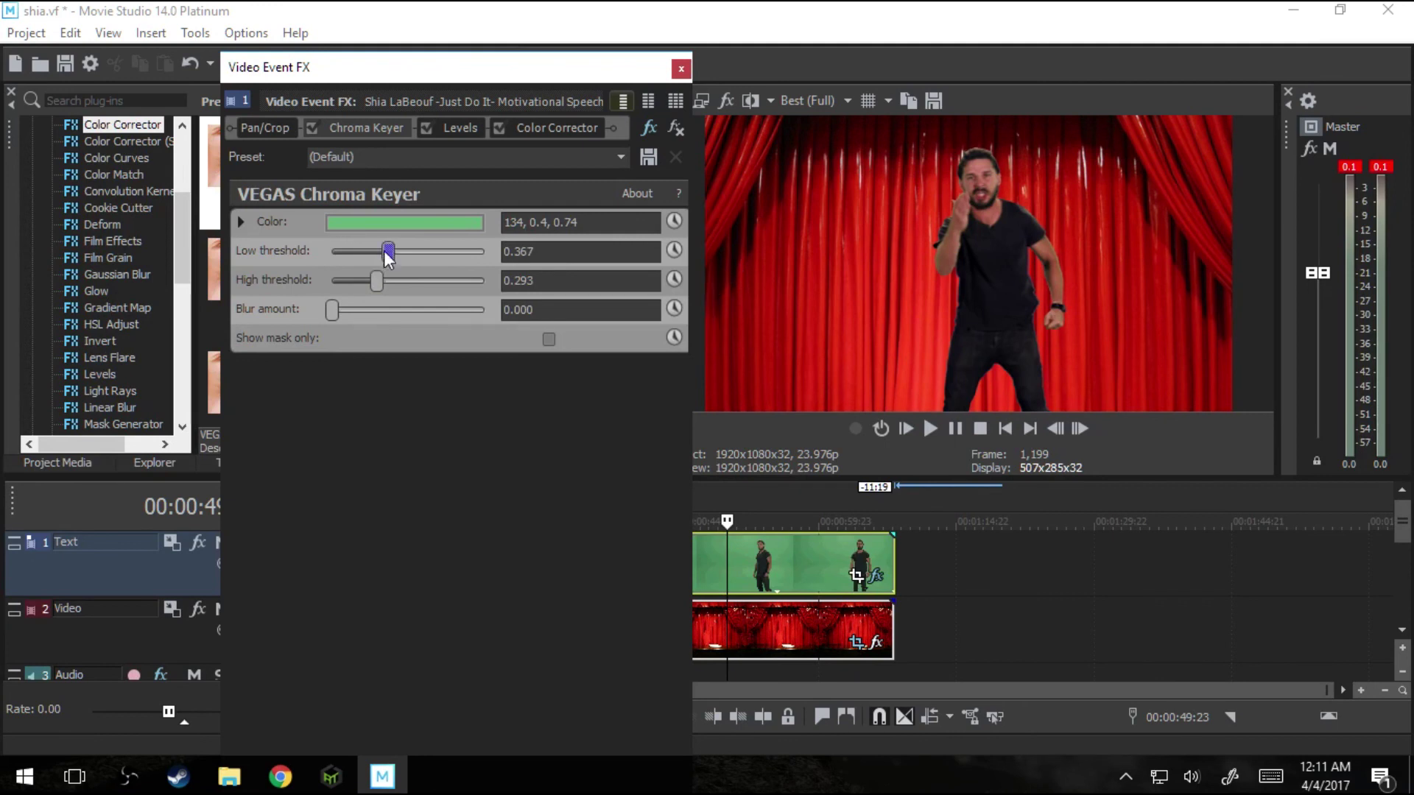
- Inspect the matte with Show mask only, adjusting blur and raising high threshold to 0.320
{"action": "left_click", "coordinate": [310, 129]}
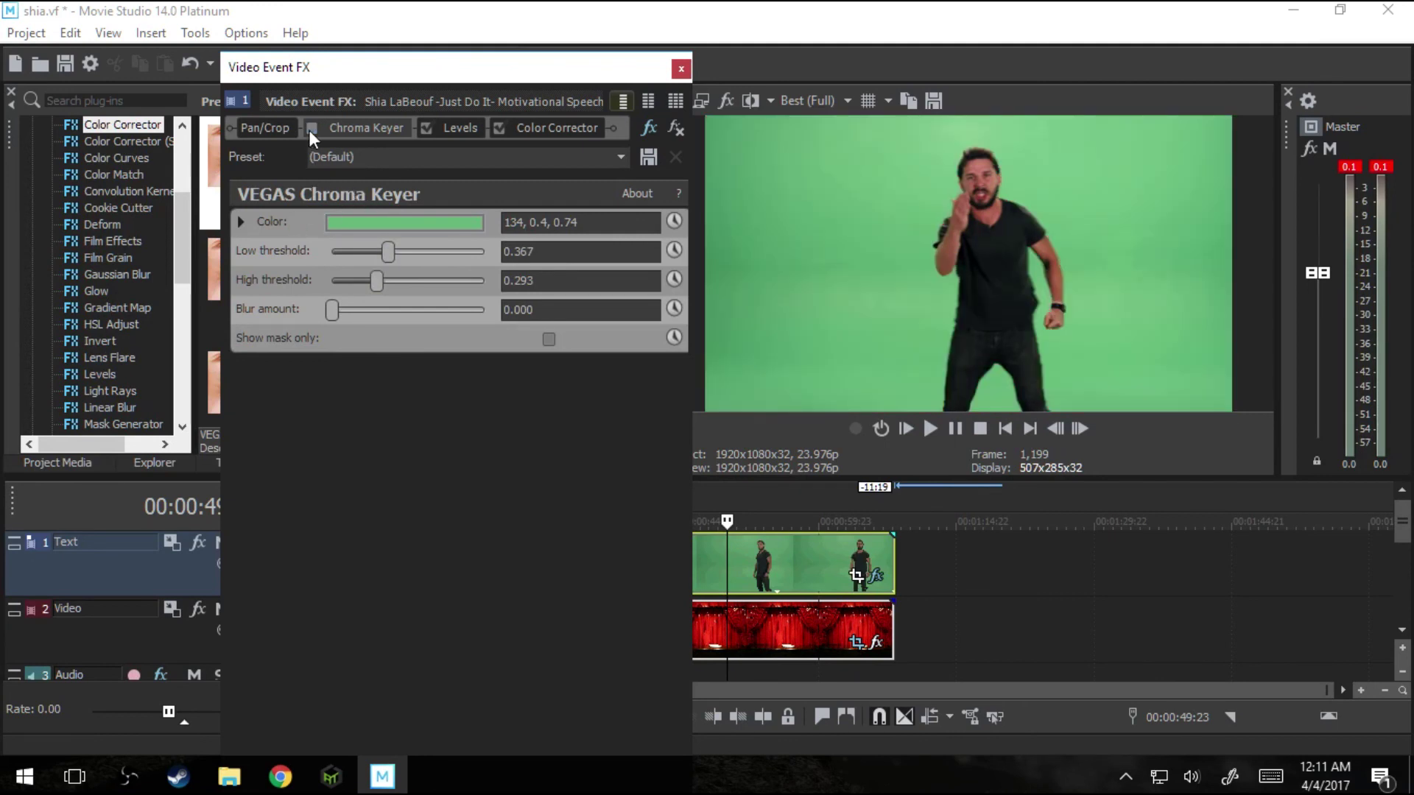
{"action": "left_click", "coordinate": [310, 129]}
{"action": "left_click", "coordinate": [549, 338]}
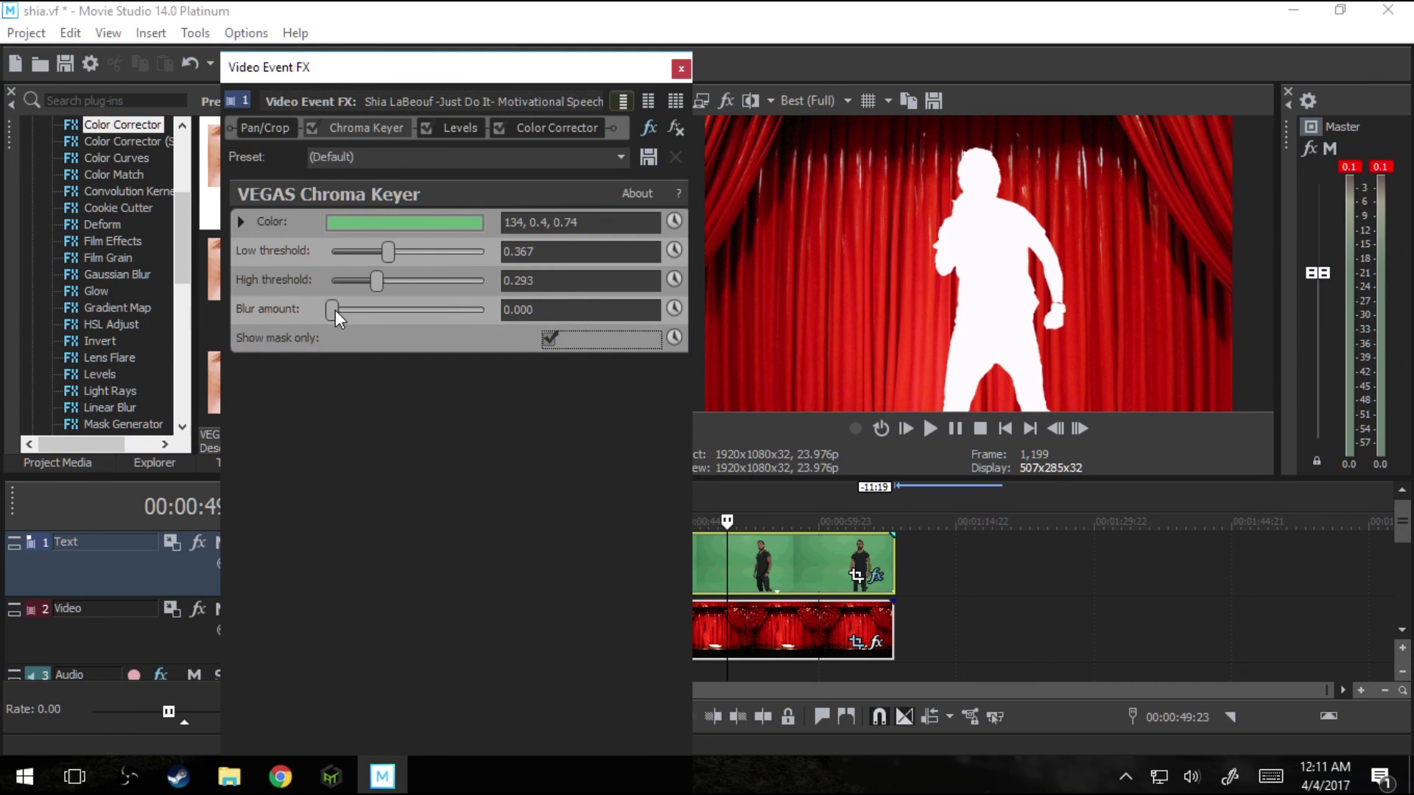
{"action": "mouse_move", "coordinate": [334, 310]}
{"action": "left_mouse_down"}
{"action": "mouse_move", "coordinate": [304, 315]}
{"action": "mouse_move", "coordinate": [355, 312]}
{"action": "mouse_move", "coordinate": [323, 324]}
{"action": "left_mouse_up"}
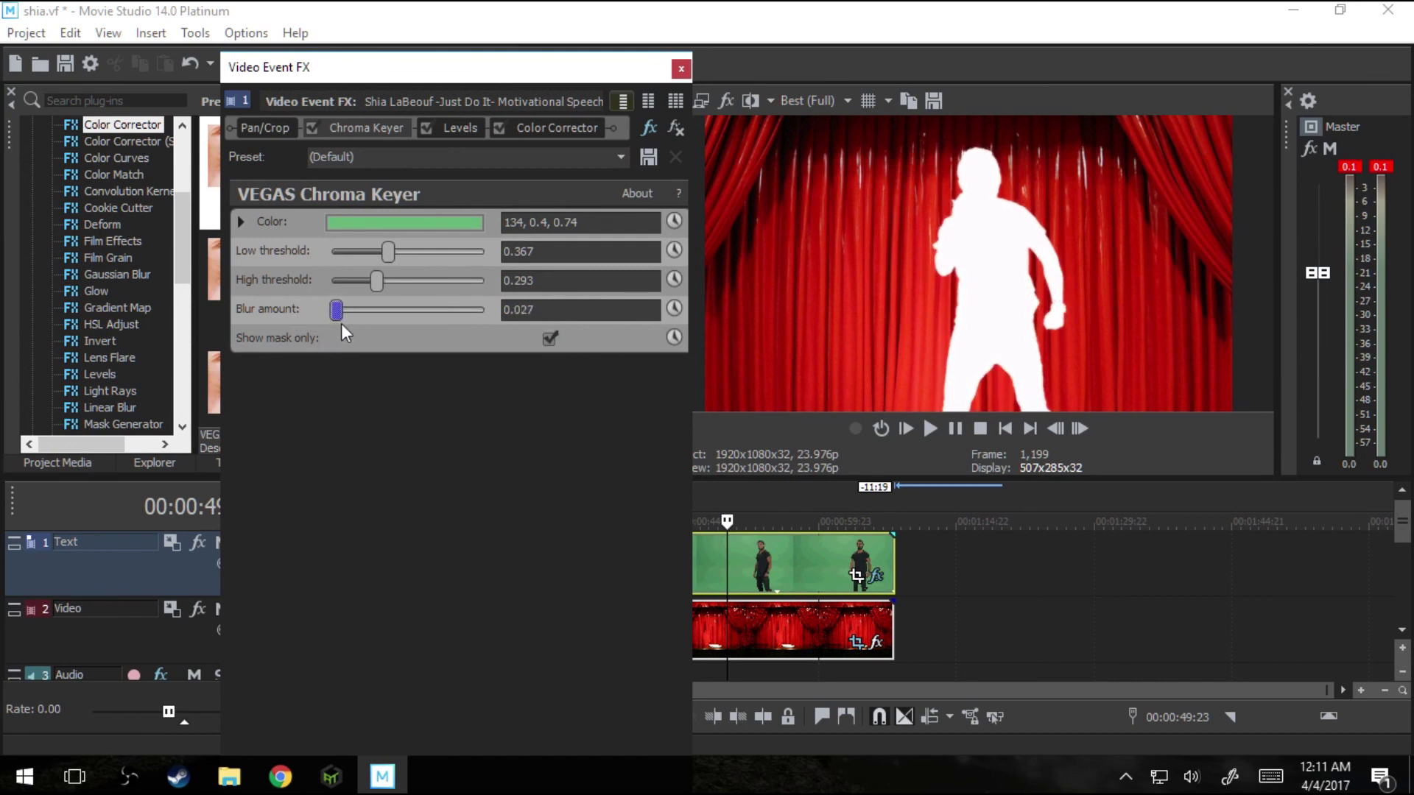
{"action": "mouse_move", "coordinate": [382, 282]}
{"action": "left_mouse_down"}
{"action": "mouse_move", "coordinate": [394, 281]}
{"action": "mouse_move", "coordinate": [383, 284]}
{"action": "left_mouse_up"}
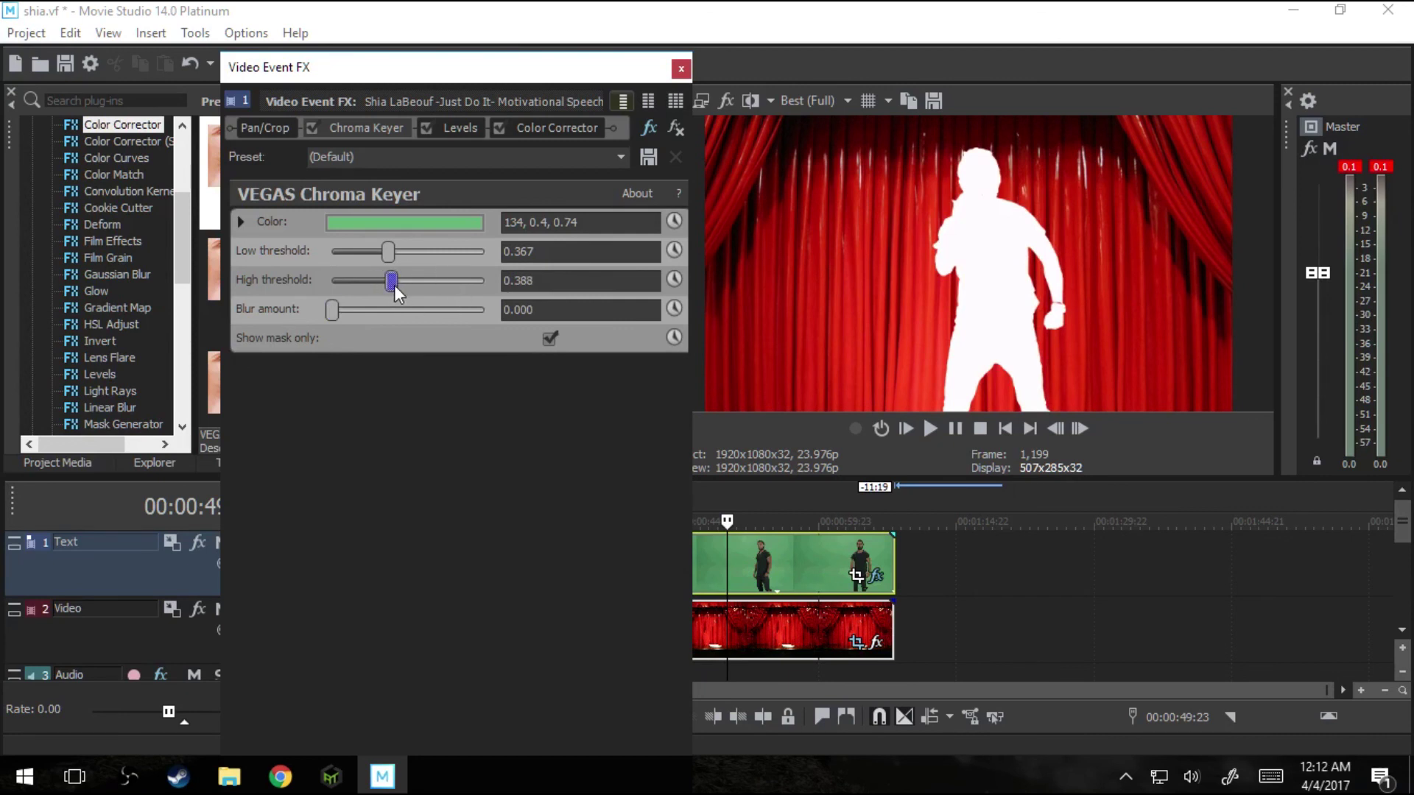
{"action": "left_click", "coordinate": [550, 337]}
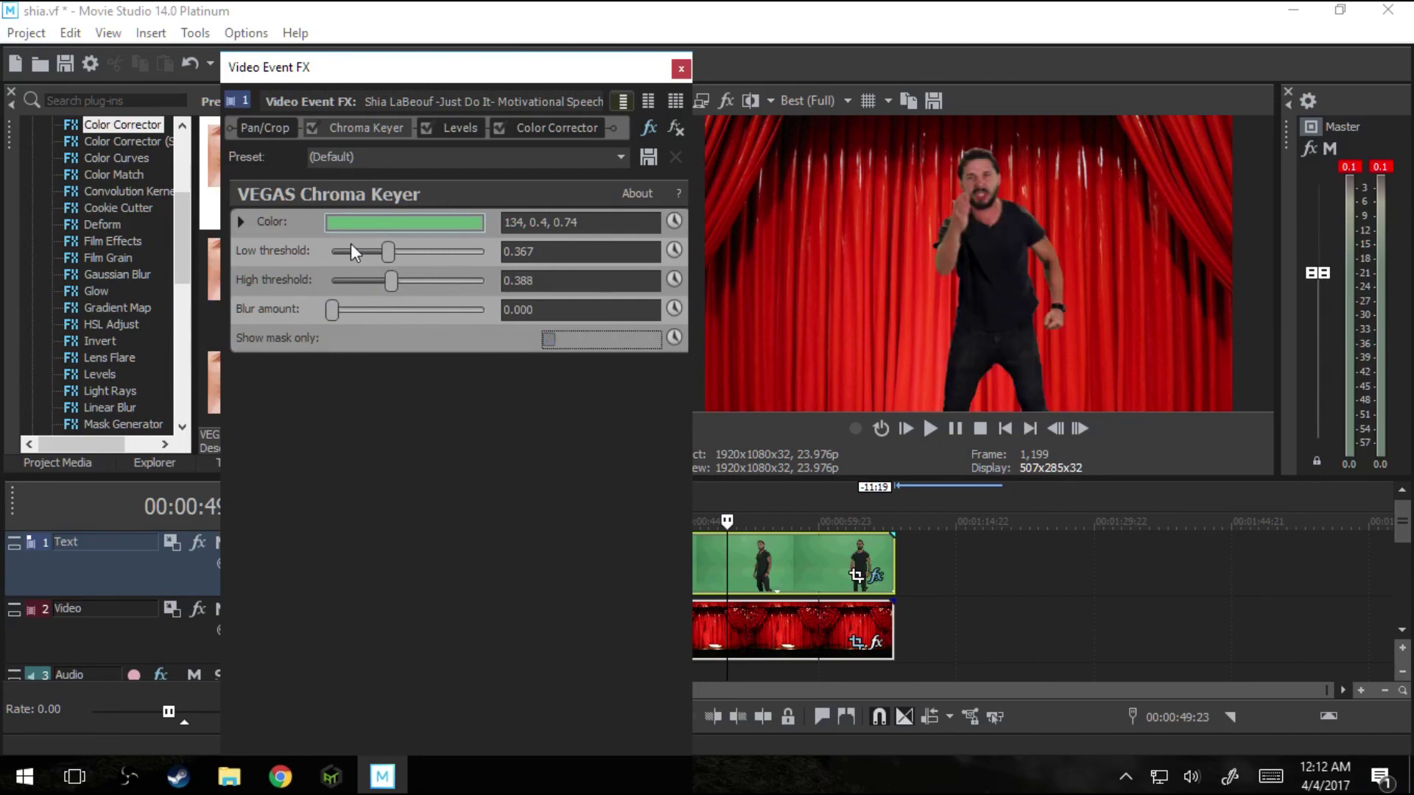
- Tune the high threshold to 0.401, with colour correction off for comparison
{"action": "mouse_move", "coordinate": [389, 280]}
{"action": "left_mouse_down"}
{"action": "mouse_move", "coordinate": [405, 258]}
{"action": "mouse_move", "coordinate": [377, 265]}
{"action": "mouse_move", "coordinate": [396, 287]}
{"action": "left_mouse_up"}
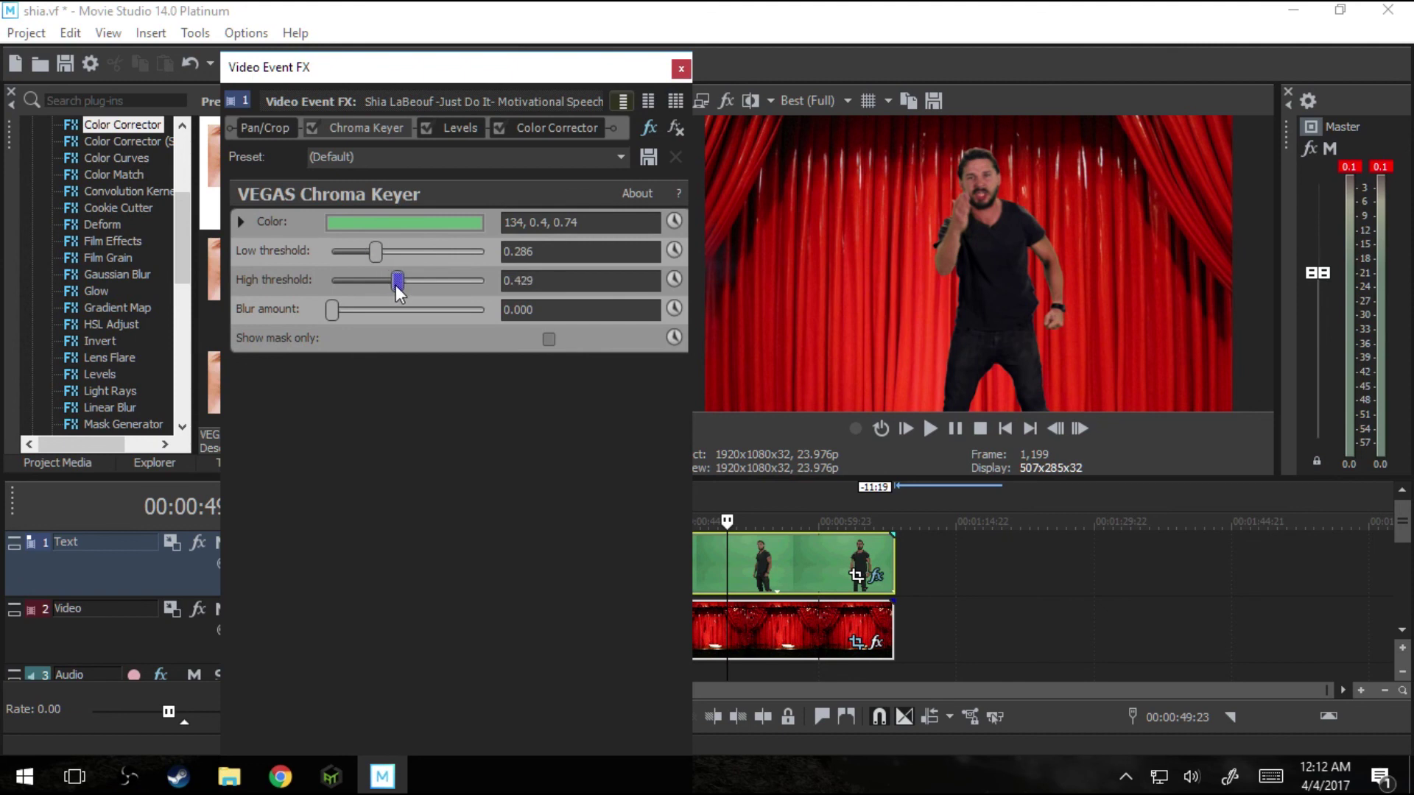
{"action": "left_click", "coordinate": [500, 129]}
{"action": "mouse_move", "coordinate": [392, 281]}
{"action": "left_mouse_down"}
{"action": "mouse_move", "coordinate": [382, 256]}
{"action": "mouse_move", "coordinate": [374, 285]}
{"action": "mouse_move", "coordinate": [399, 284]}
{"action": "mouse_move", "coordinate": [391, 255]}
{"action": "mouse_move", "coordinate": [402, 258]}
{"action": "mouse_move", "coordinate": [375, 267]}
{"action": "mouse_move", "coordinate": [377, 285]}
{"action": "mouse_move", "coordinate": [395, 286]}
{"action": "mouse_move", "coordinate": [384, 264]}
{"action": "left_mouse_up"}
{"action": "mouse_move", "coordinate": [395, 285]}
{"action": "left_mouse_down"}
{"action": "mouse_move", "coordinate": [380, 293]}
{"action": "mouse_move", "coordinate": [392, 293]}
{"action": "mouse_move", "coordinate": [387, 261]}
{"action": "left_mouse_up"}
- Toggle Chroma Keyer on and off repeatedly to compare the key against the original
{"action": "left_click", "coordinate": [313, 127]}
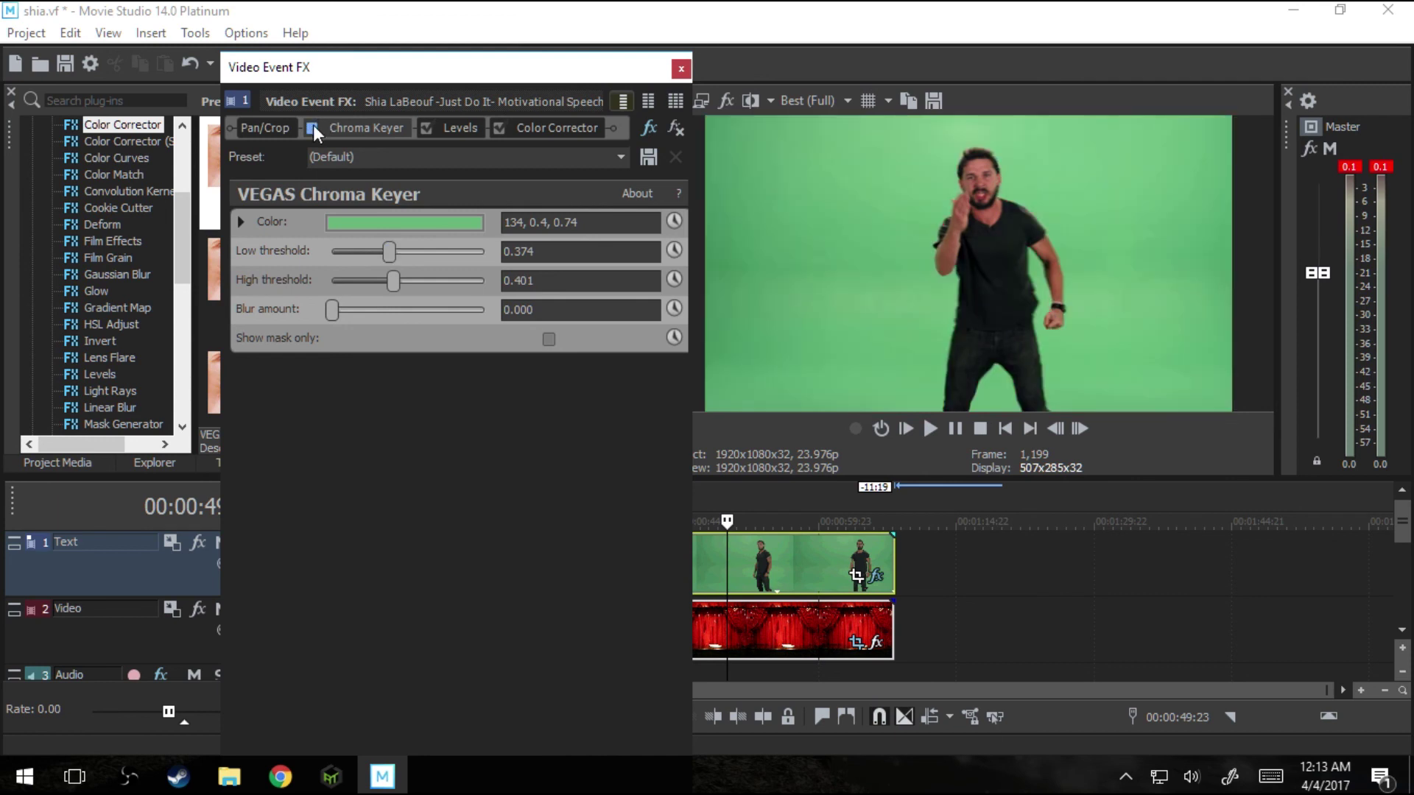
{"action": "left_click", "coordinate": [313, 126]}
{"action": "left_click", "coordinate": [312, 127]}
{"action": "left_click", "coordinate": [312, 126]}
{"action": "left_click", "coordinate": [312, 126]}
{"action": "left_click", "coordinate": [312, 127]}
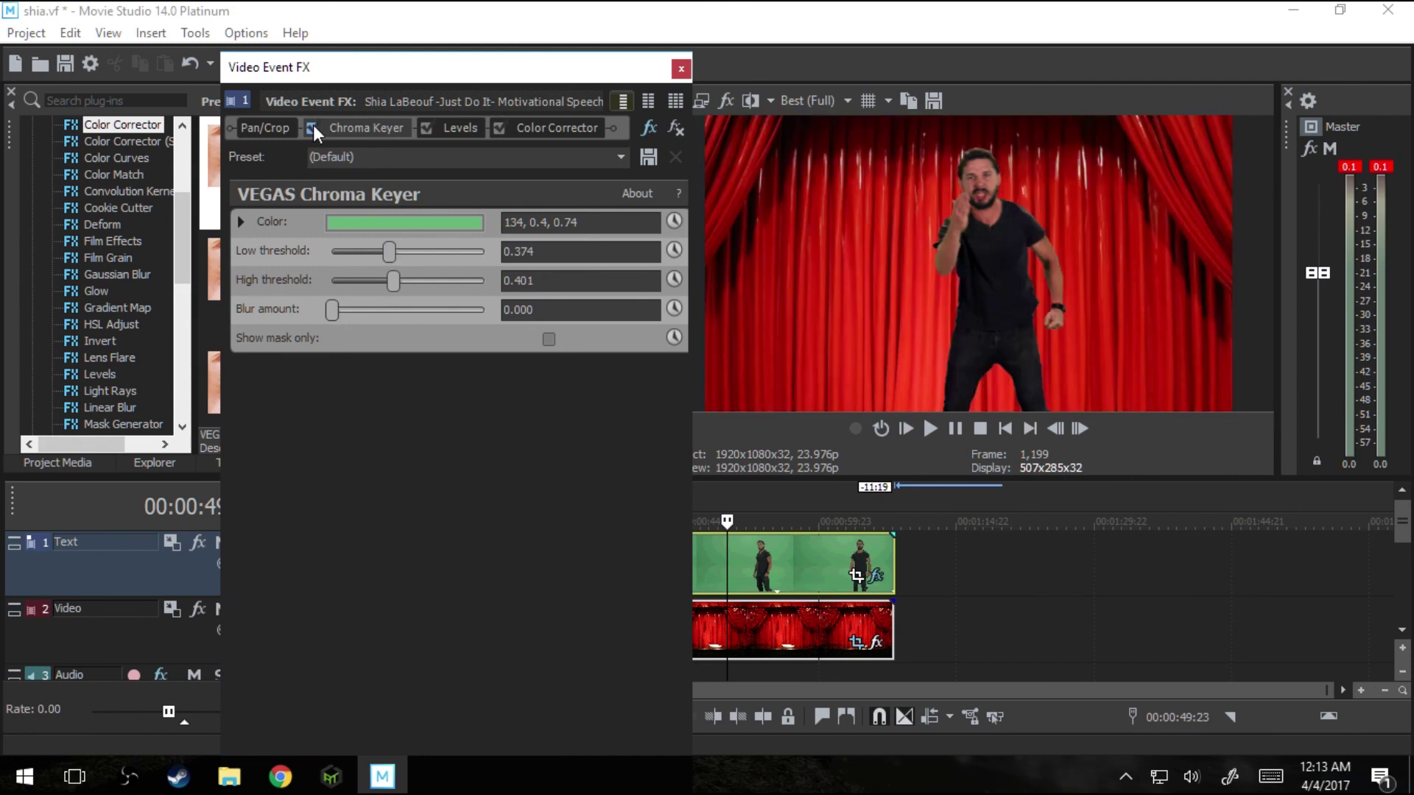
{"action": "left_click", "coordinate": [312, 127]}
{"action": "left_click", "coordinate": [312, 126]}
{"action": "left_click", "coordinate": [313, 127]}
{"action": "left_click", "coordinate": [312, 127]}
{"action": "left_click", "coordinate": [312, 127]}
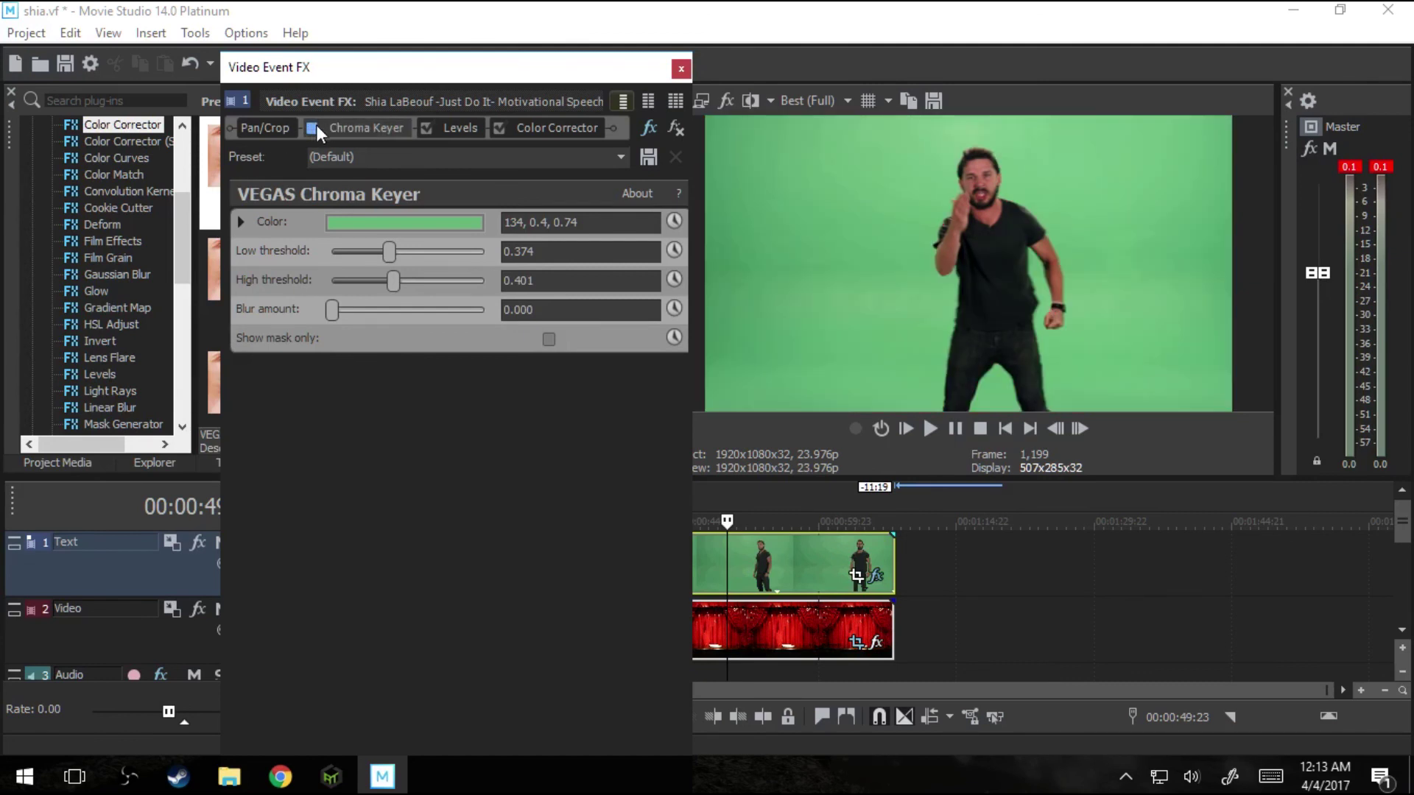
{"action": "left_click", "coordinate": [313, 127]}
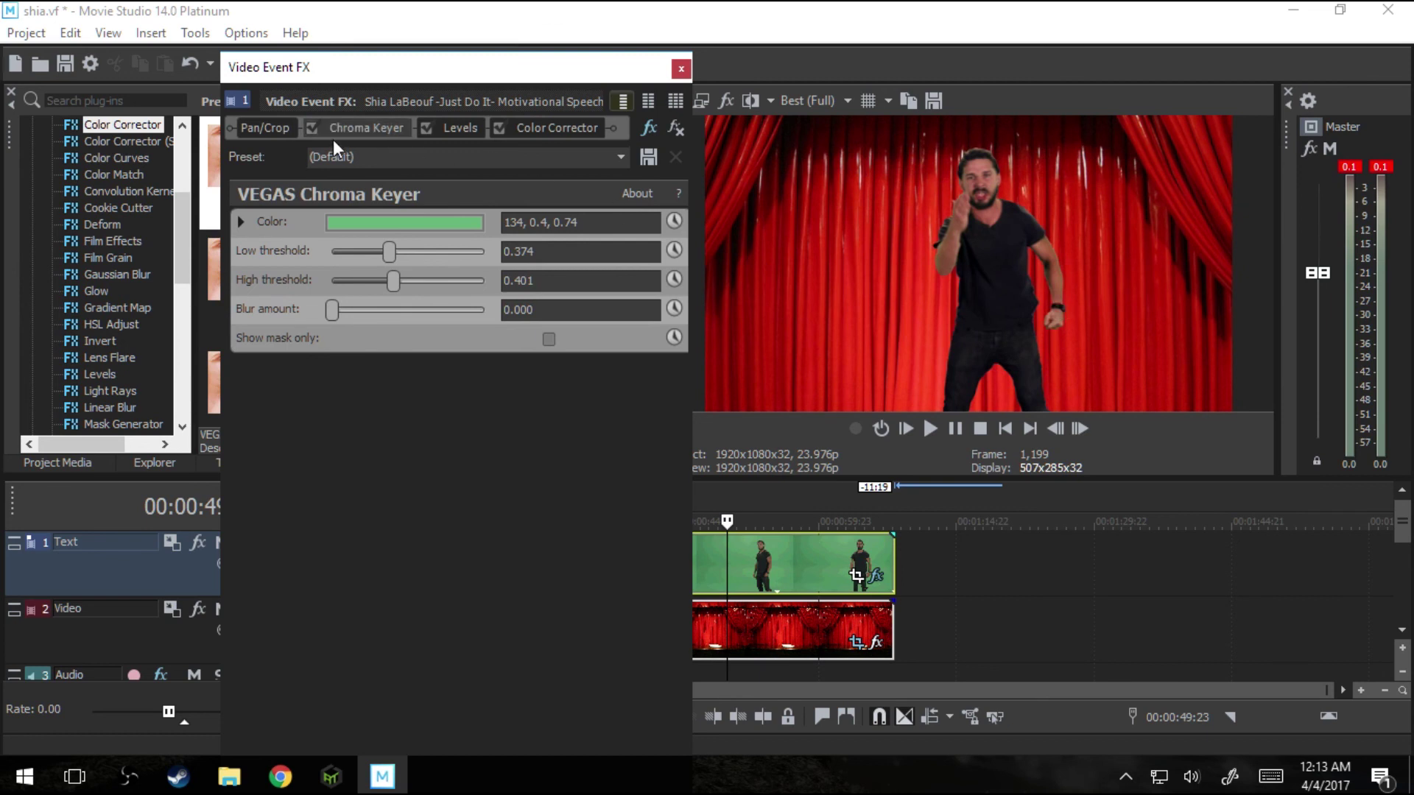
{"action": "left_click", "coordinate": [312, 128]}
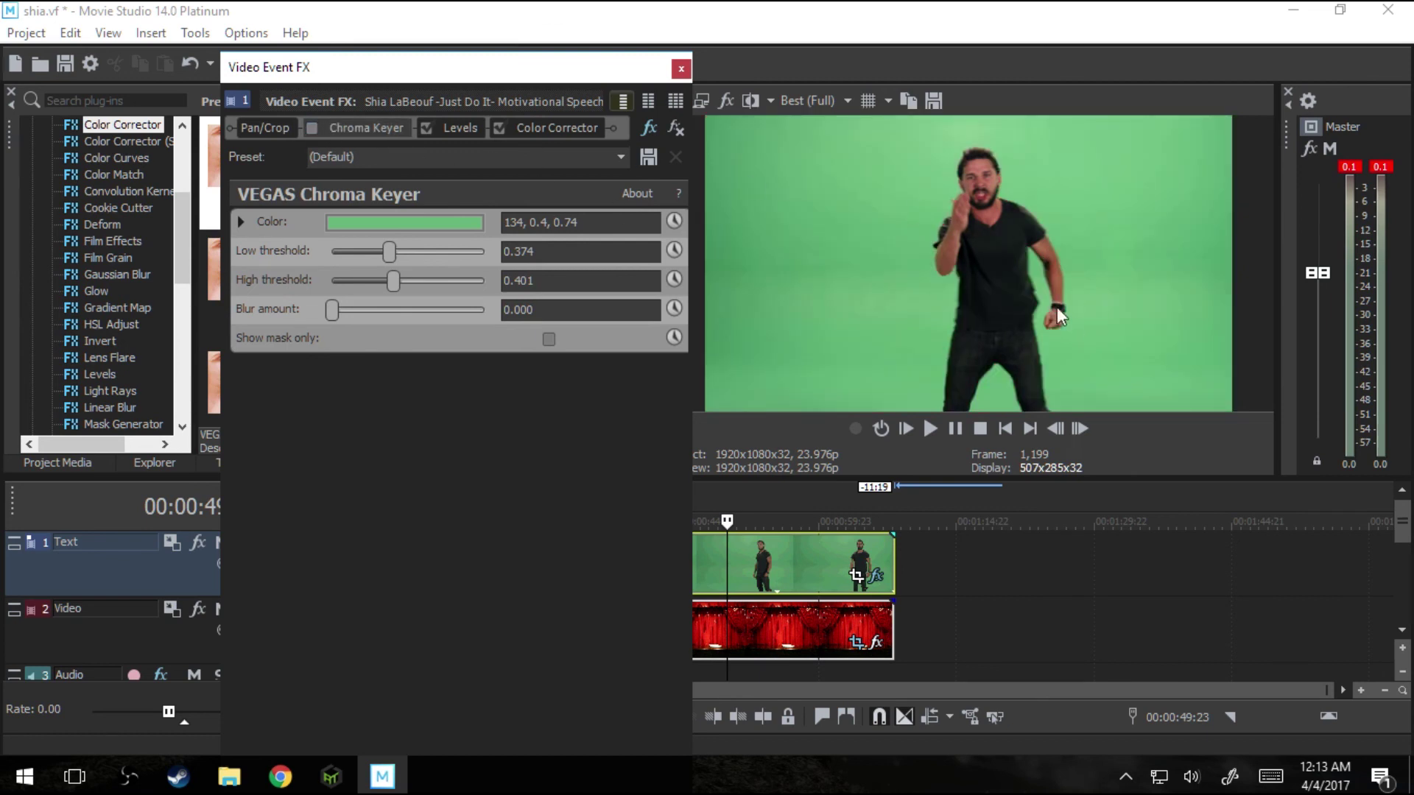
{"action": "left_click", "coordinate": [318, 137]}
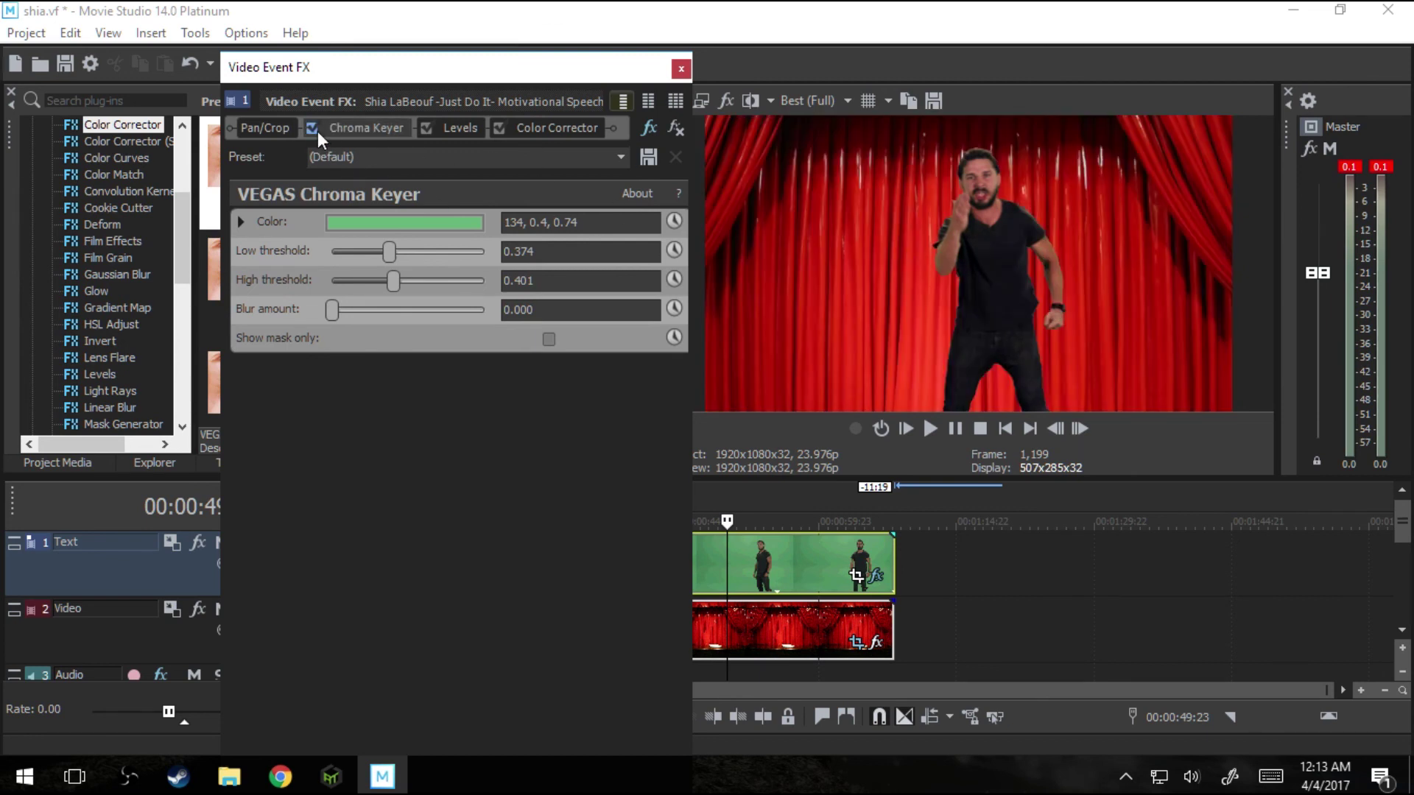
{"action": "left_click", "coordinate": [316, 131]}
{"action": "left_click", "coordinate": [316, 131]}
- Lower the low threshold to 0.320 and compare, leaving Chroma Keyer enabled
{"action": "left_click_drag", "start_coordinate": [391, 255], "coordinate": [384, 261]}
{"action": "left_click", "coordinate": [313, 128]}
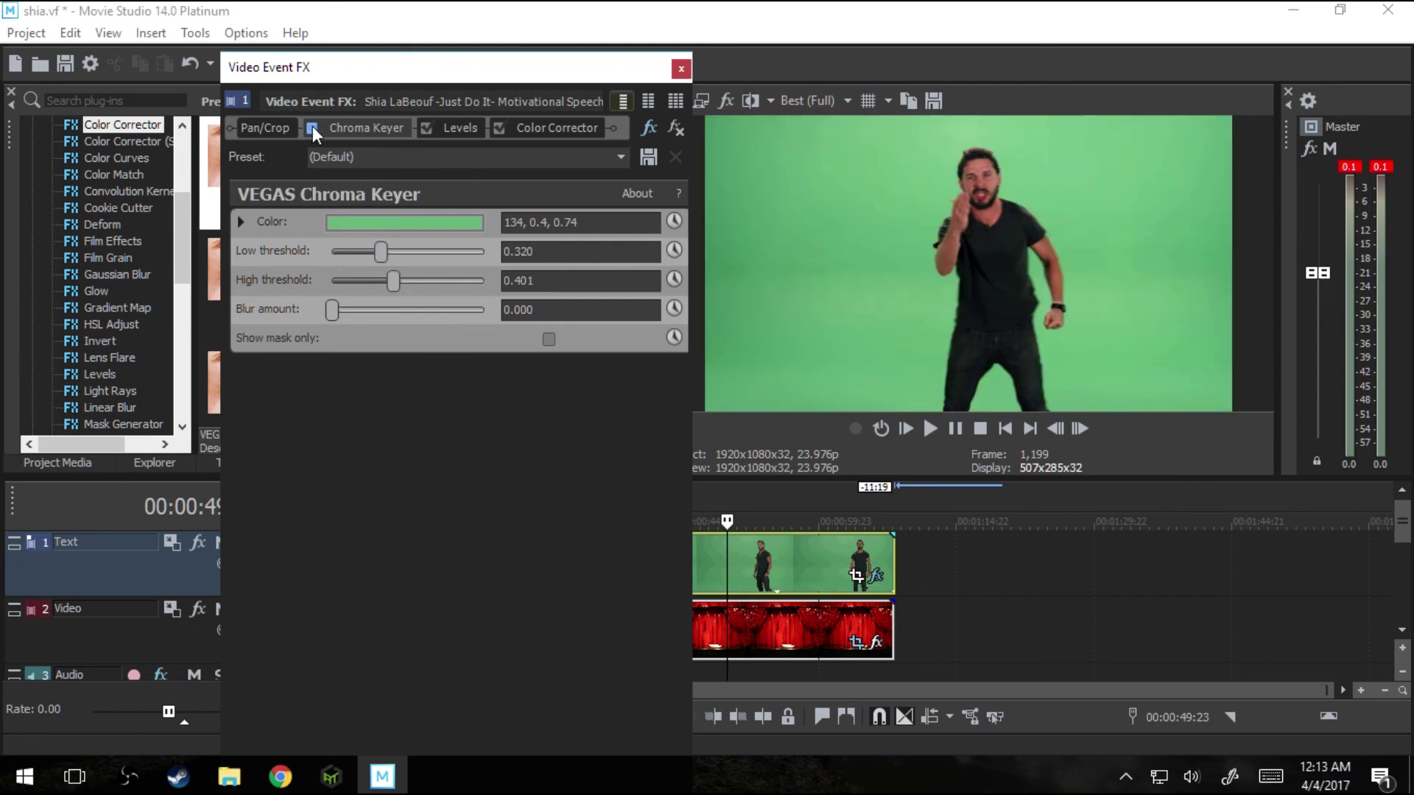
{"action": "left_click", "coordinate": [312, 128]}
{"action": "left_click", "coordinate": [312, 128]}
{"action": "left_click", "coordinate": [312, 128]}
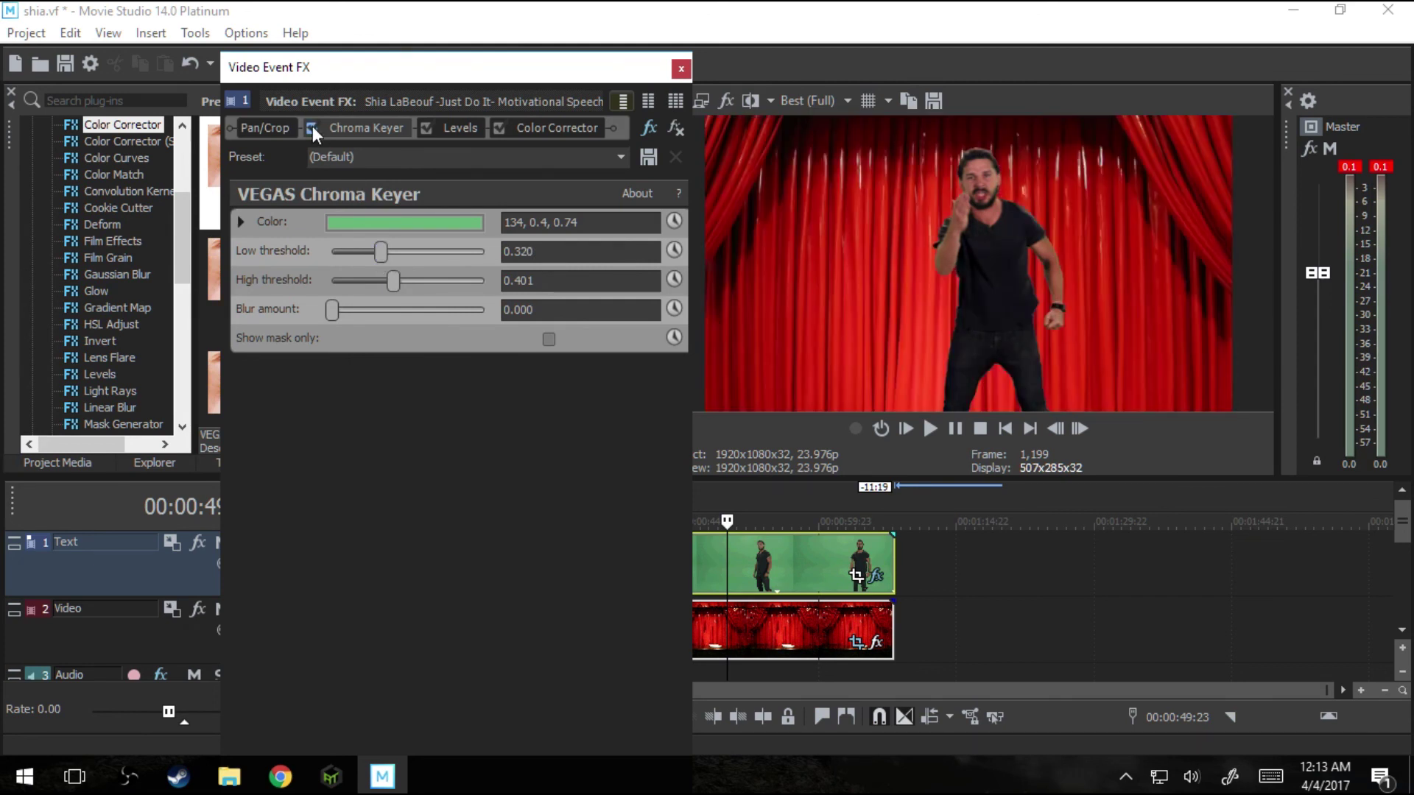
{"action": "left_click", "coordinate": [312, 128]}
{"action": "left_click", "coordinate": [312, 128]}
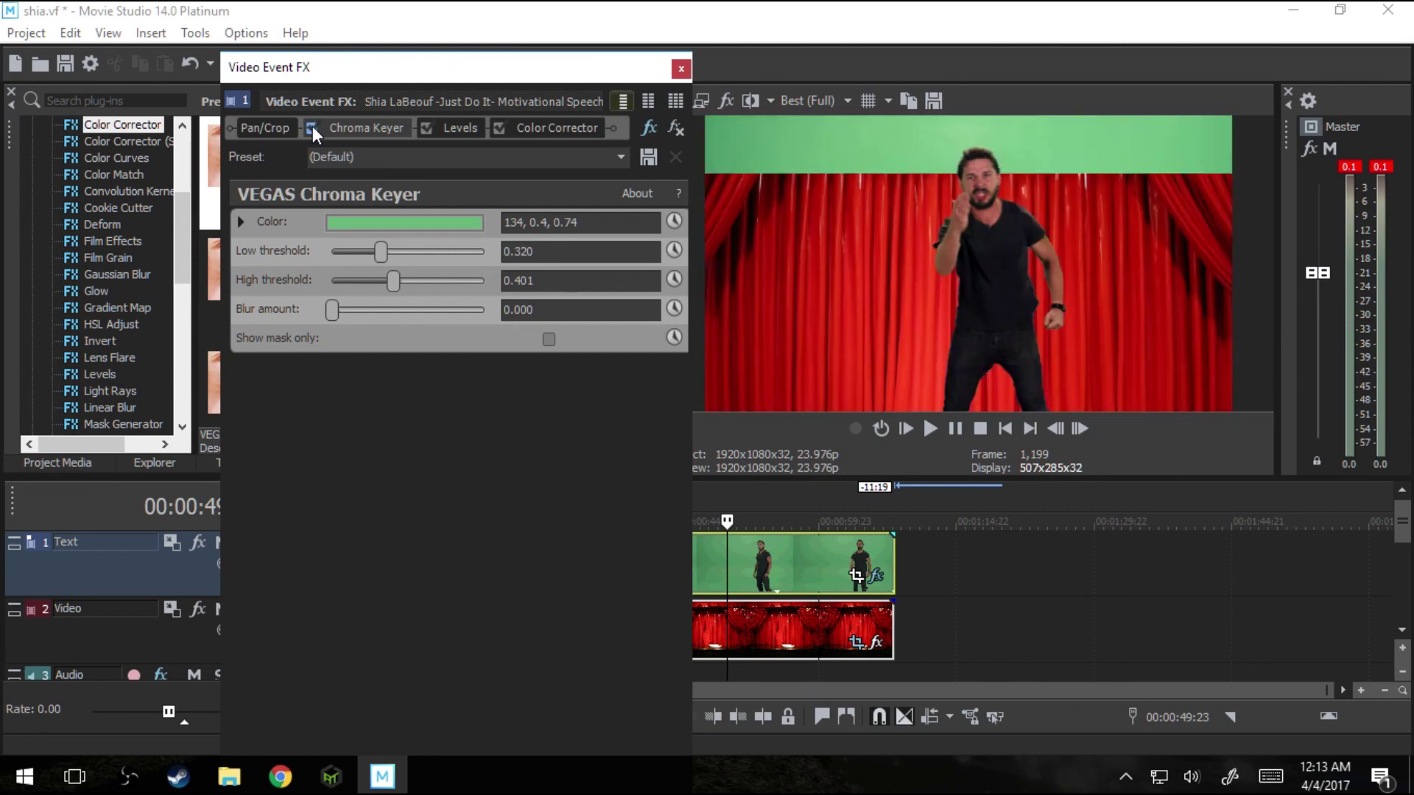
{"action": "left_click", "coordinate": [312, 128]}
{"action": "left_click", "coordinate": [312, 128]}
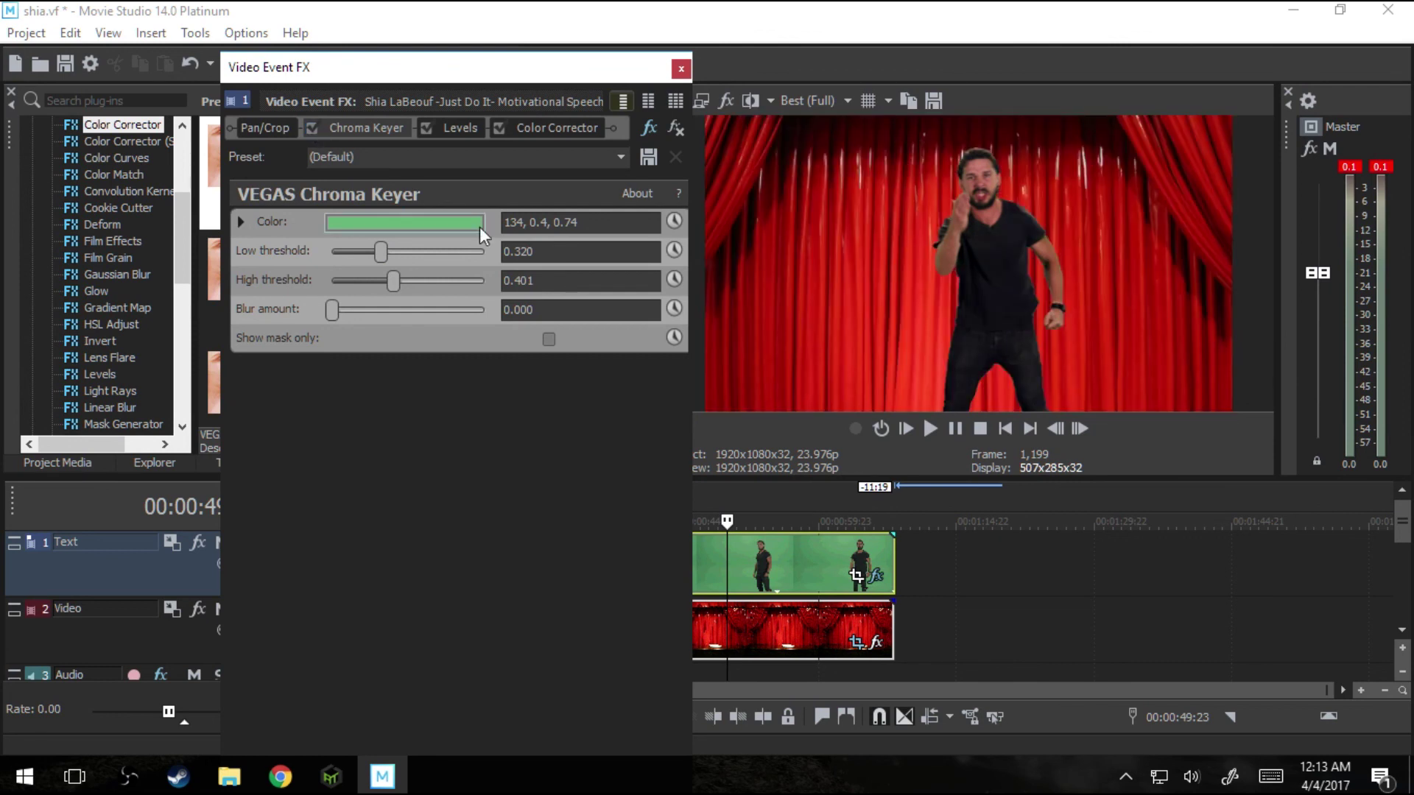
- Close the effects window and play the keyed clip from 00:00:26:10 to 00:00:44:12
{"action": "left_click", "coordinate": [684, 71]}
{"action": "left_click", "coordinate": [514, 501]}
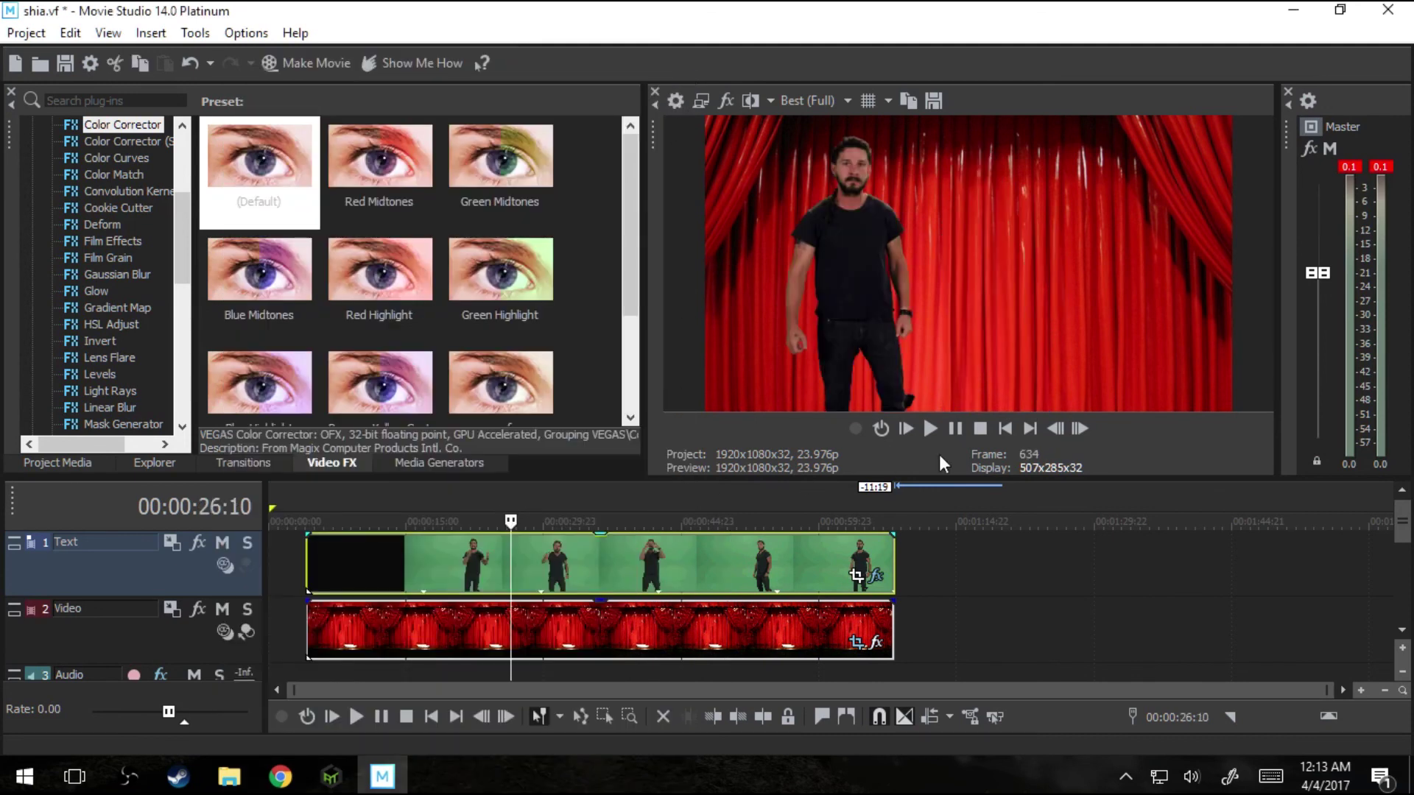
{"action": "left_click", "coordinate": [935, 430]}
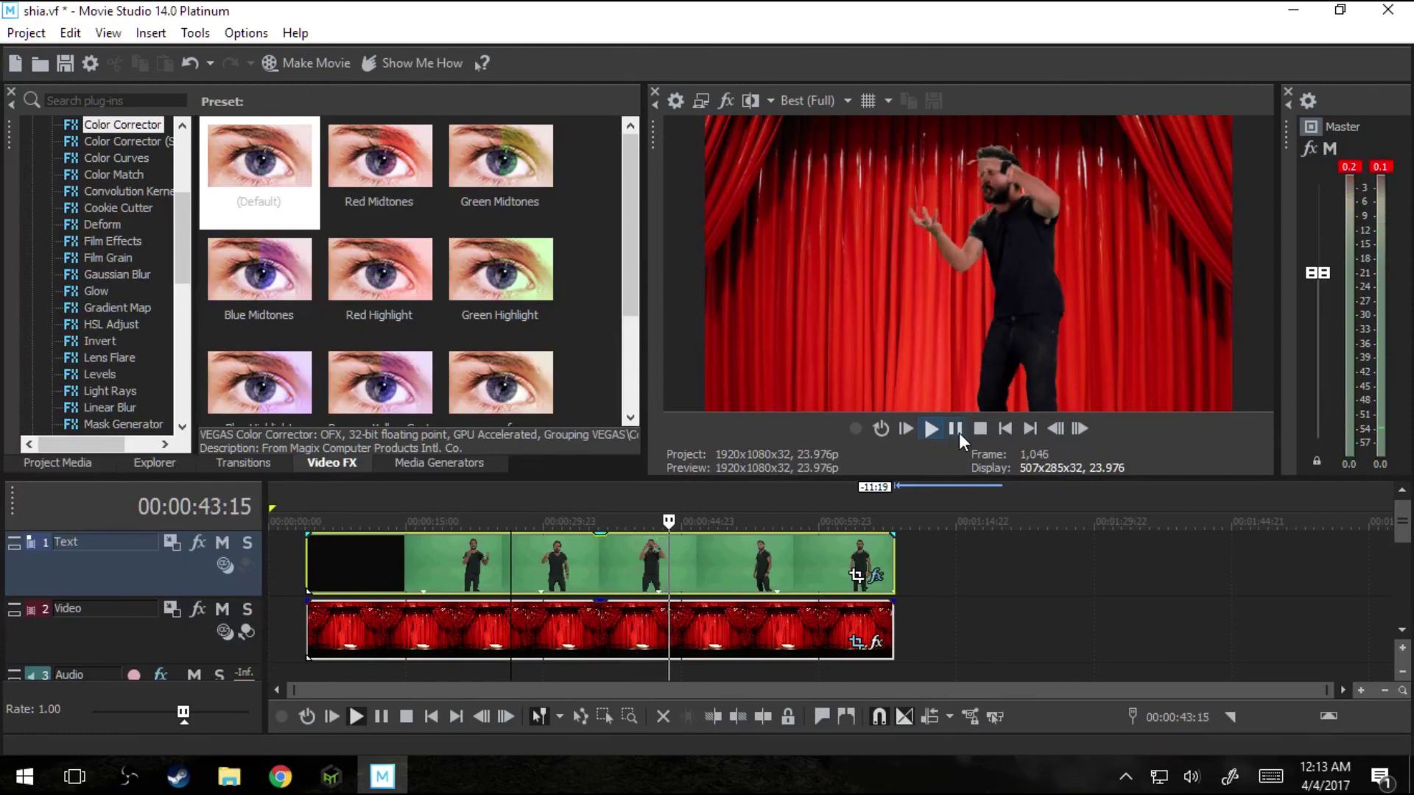
{"action": "left_click", "coordinate": [955, 429]}
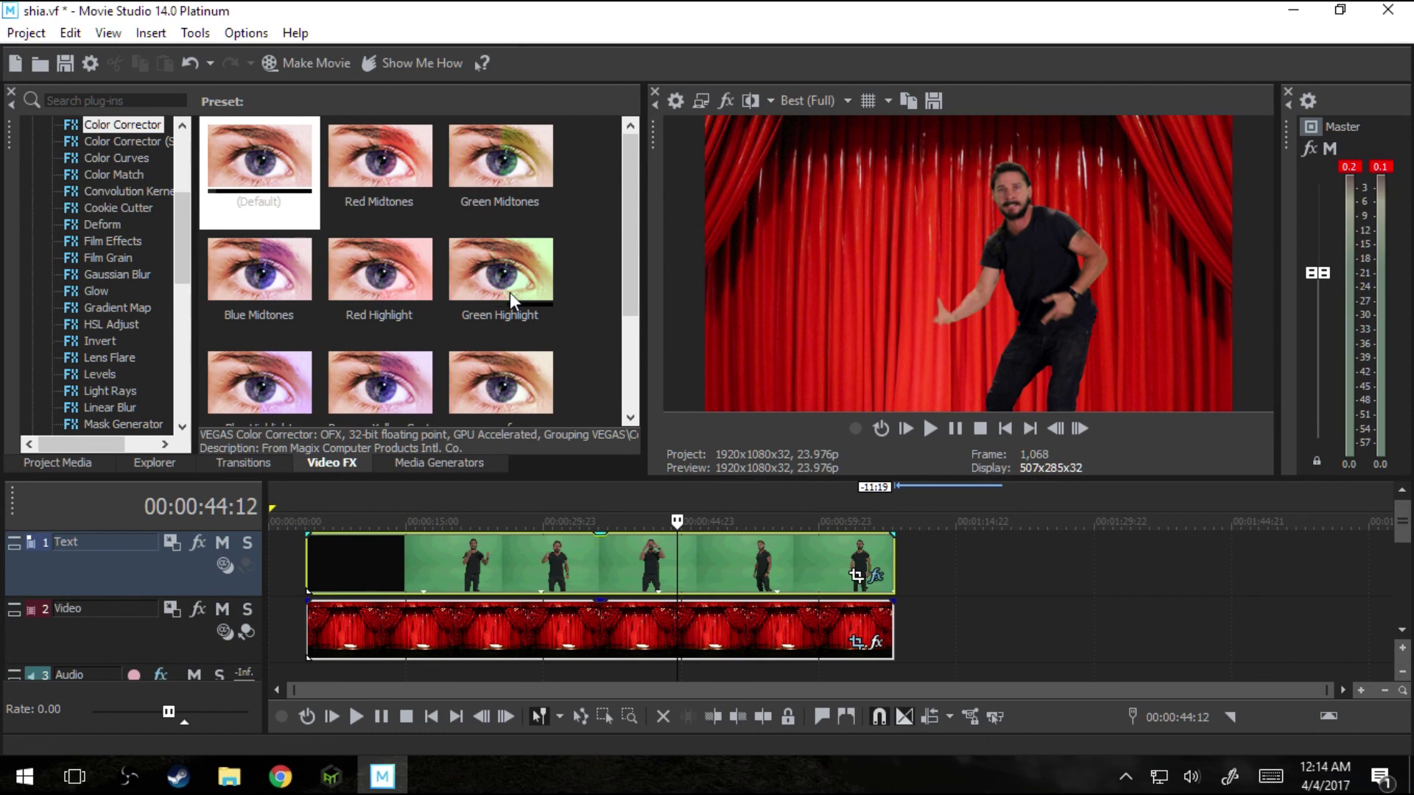